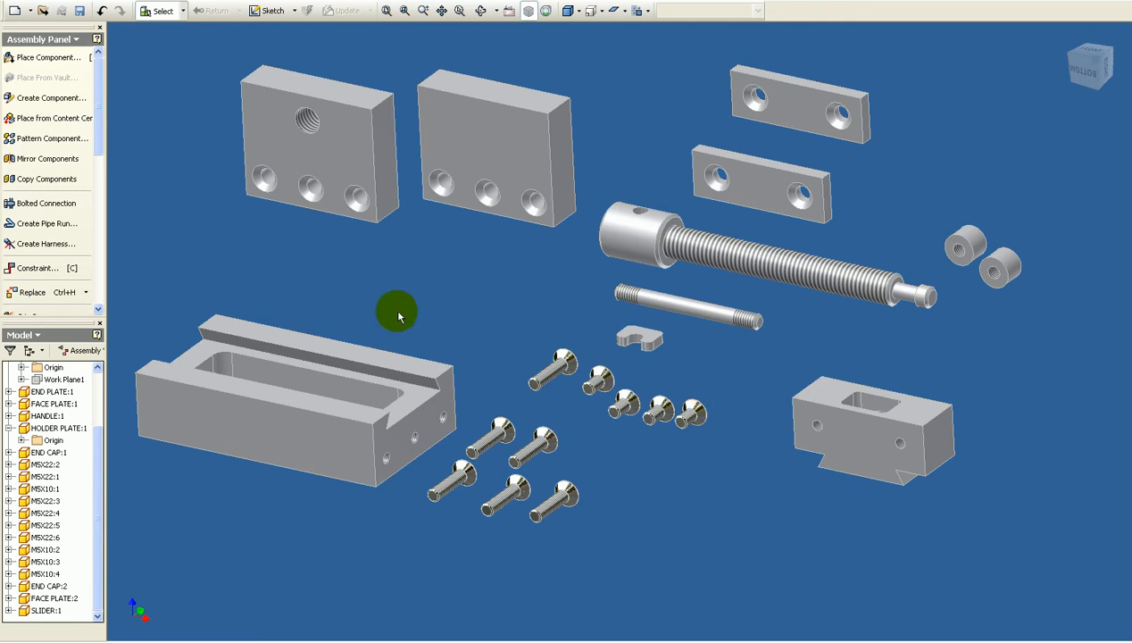
Mate the slider block's underside shoulder face to the top face of the base's front rail with a 0.000 in offset
left_click(62, 275)
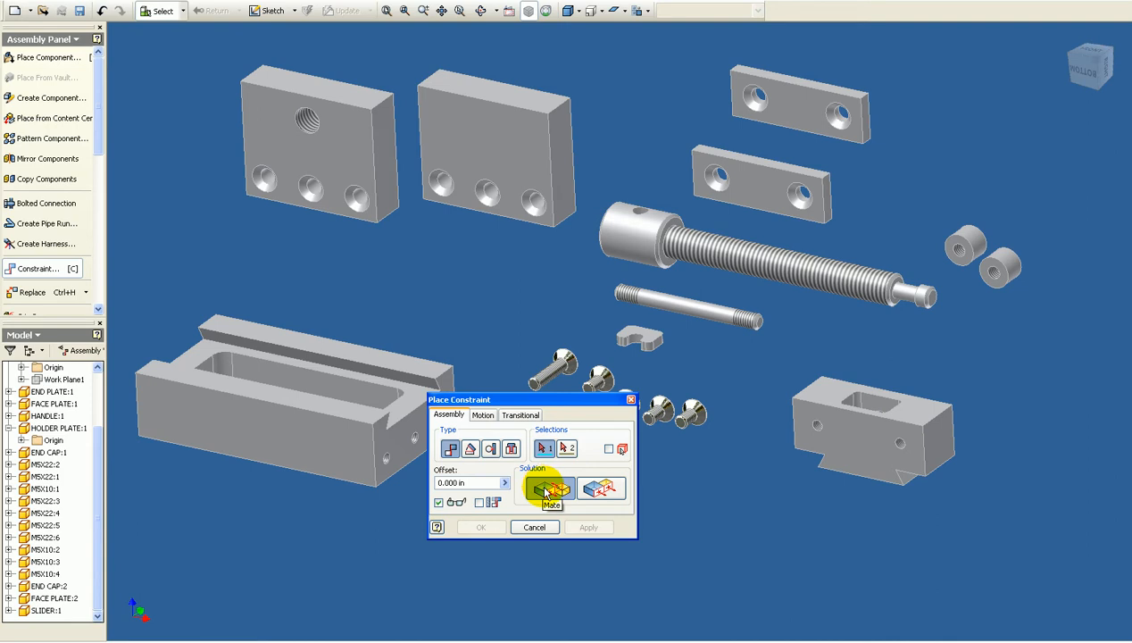
left_click(580, 491)
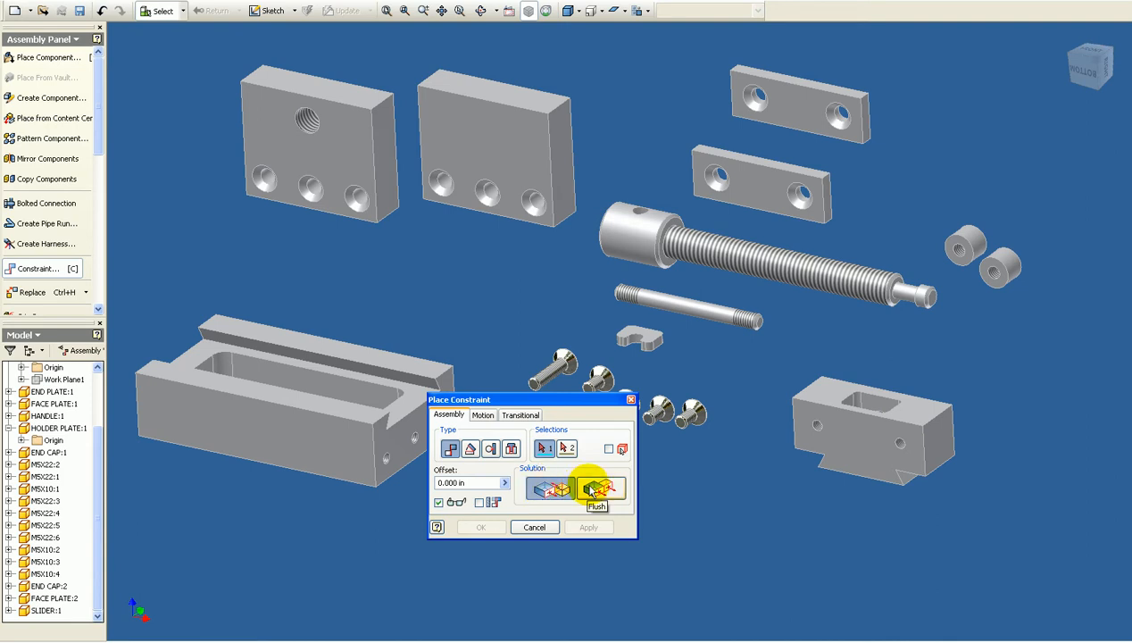
left_click(562, 490)
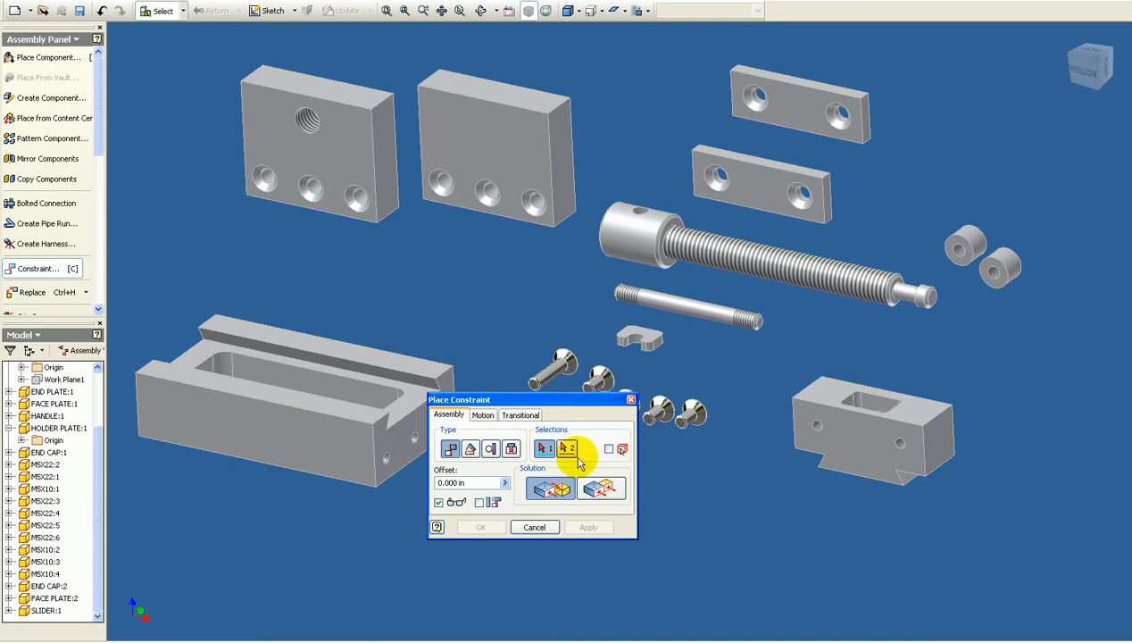
middle_click_drag(725, 473, 795, 475, "shift")
left_click(915, 415)
middle_click_drag(855, 434, 625, 456, "shift")
left_click(514, 448)
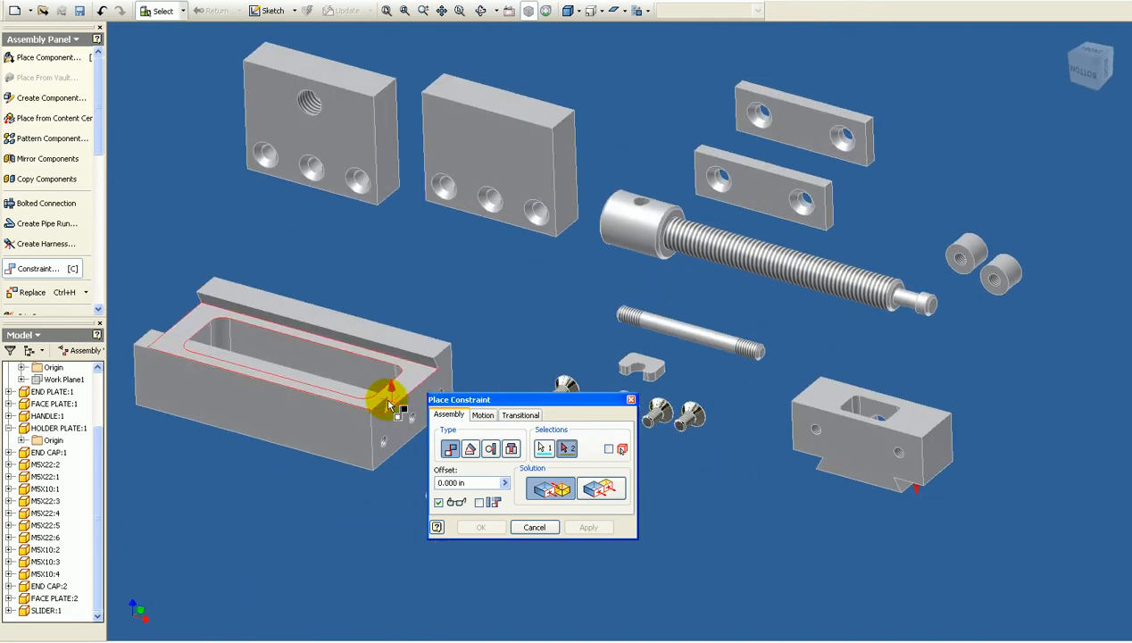
left_click(348, 398)
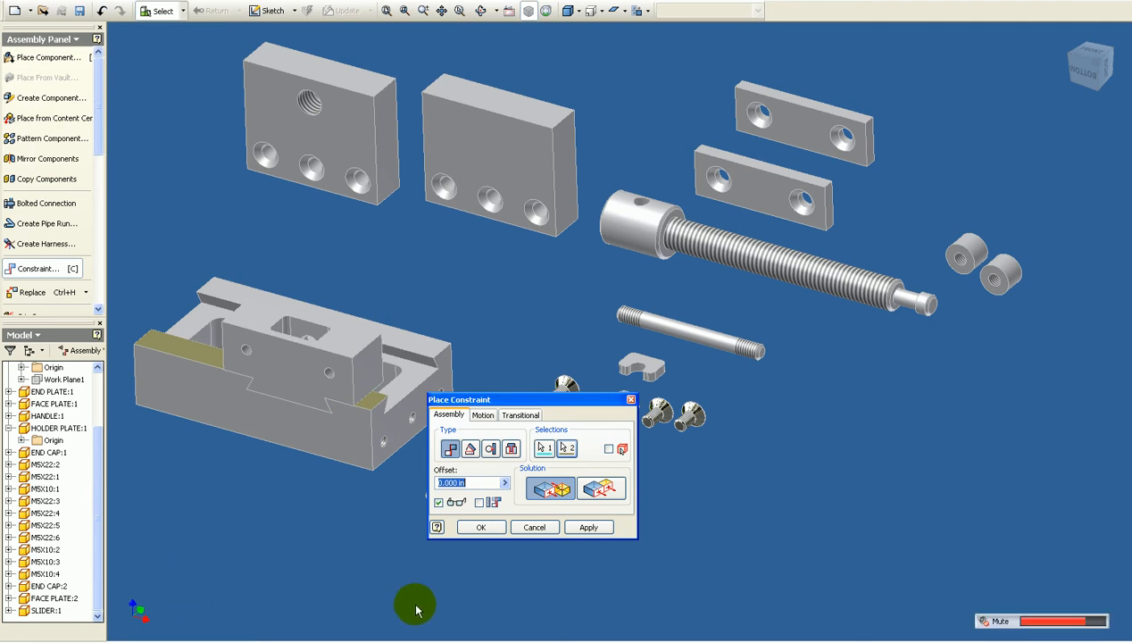
left_click(578, 526)
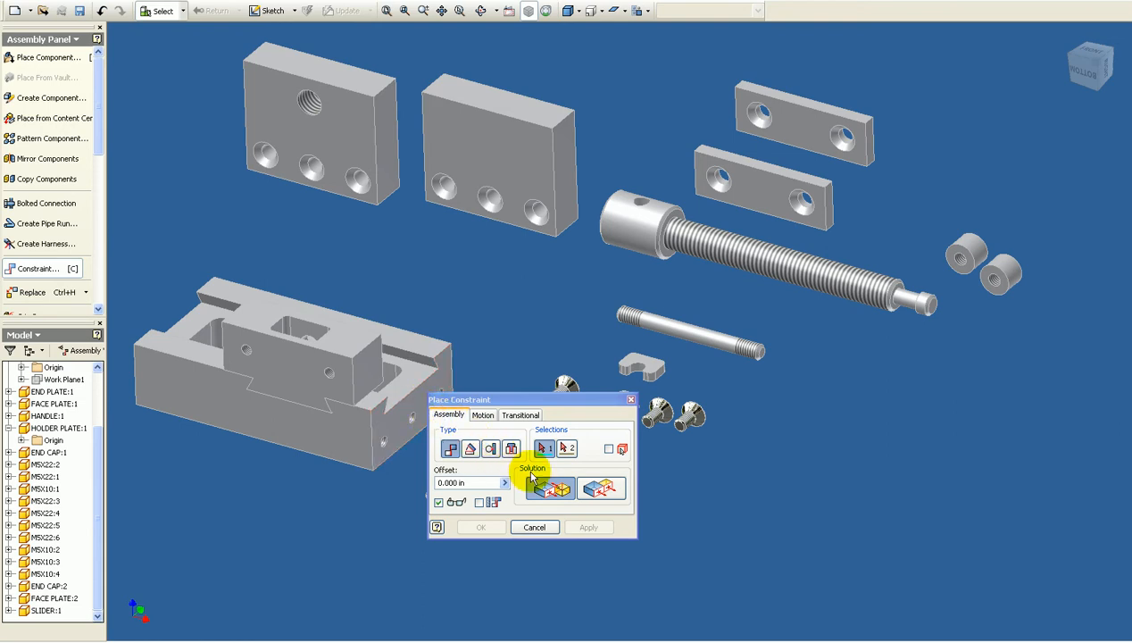
Add a flush constraint between the slider block's end face and the base's long front side face
left_click(598, 489)
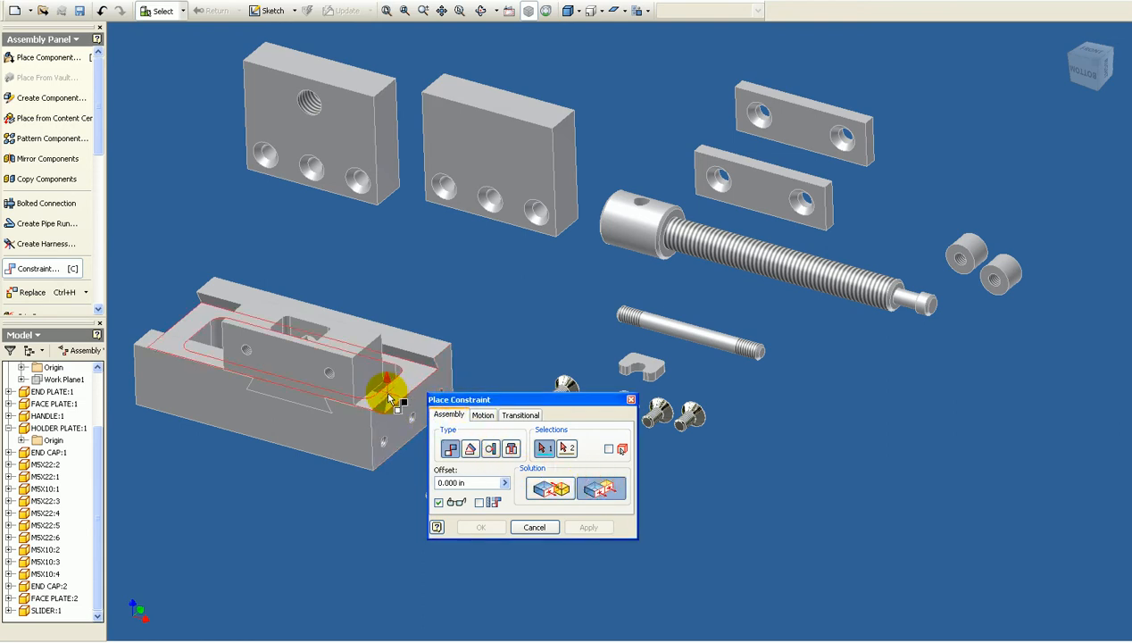
left_click(369, 375)
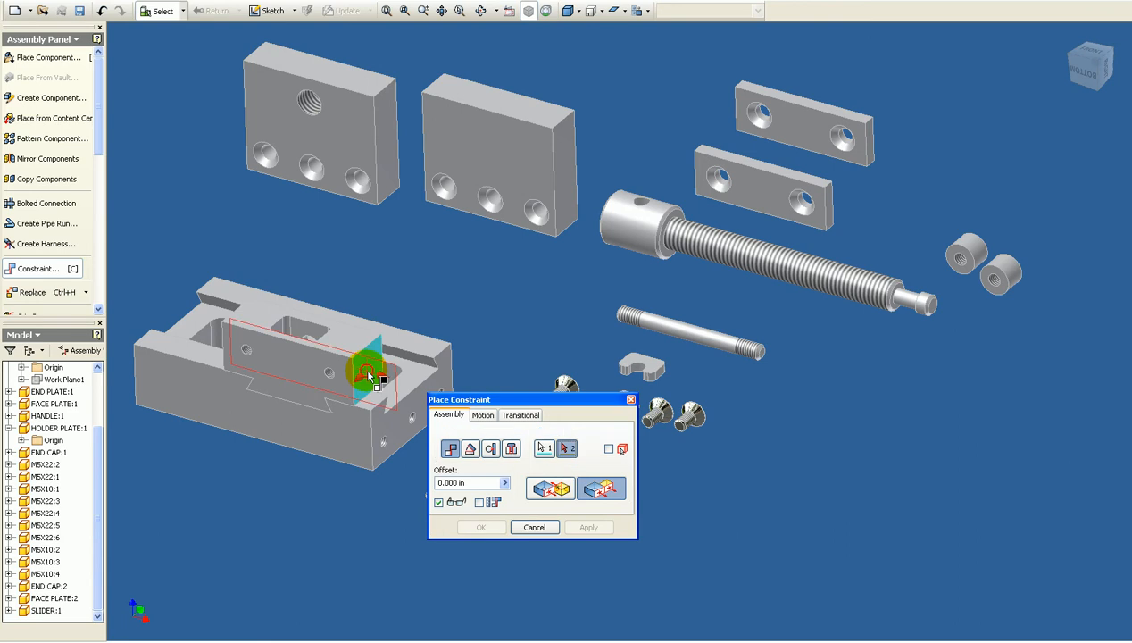
left_click(350, 443)
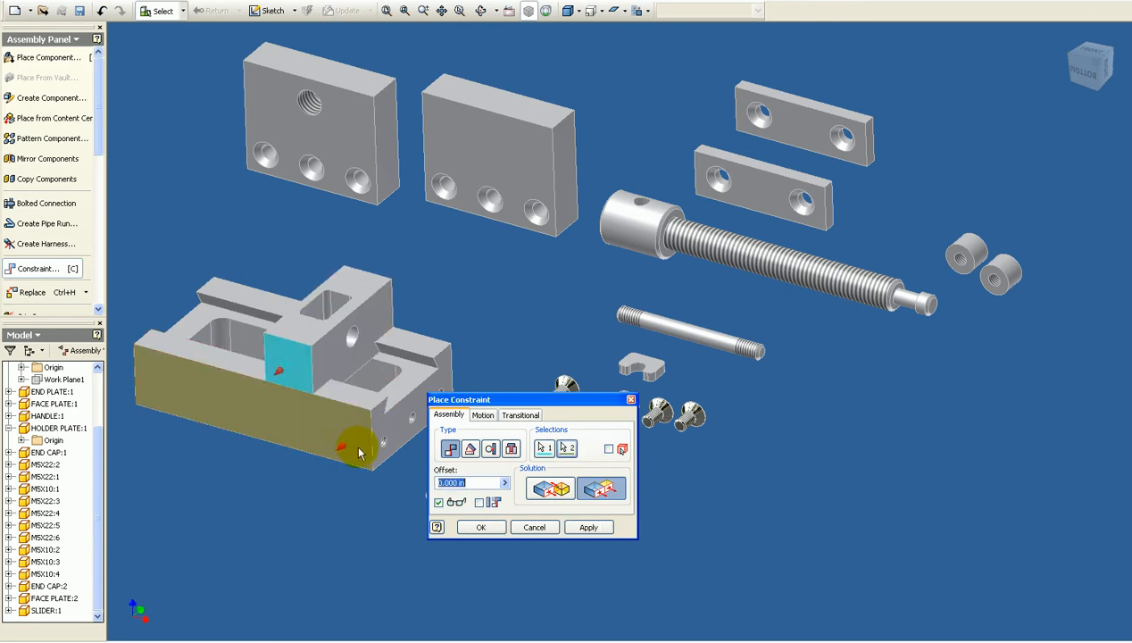
left_click(582, 527)
left_click(554, 529)
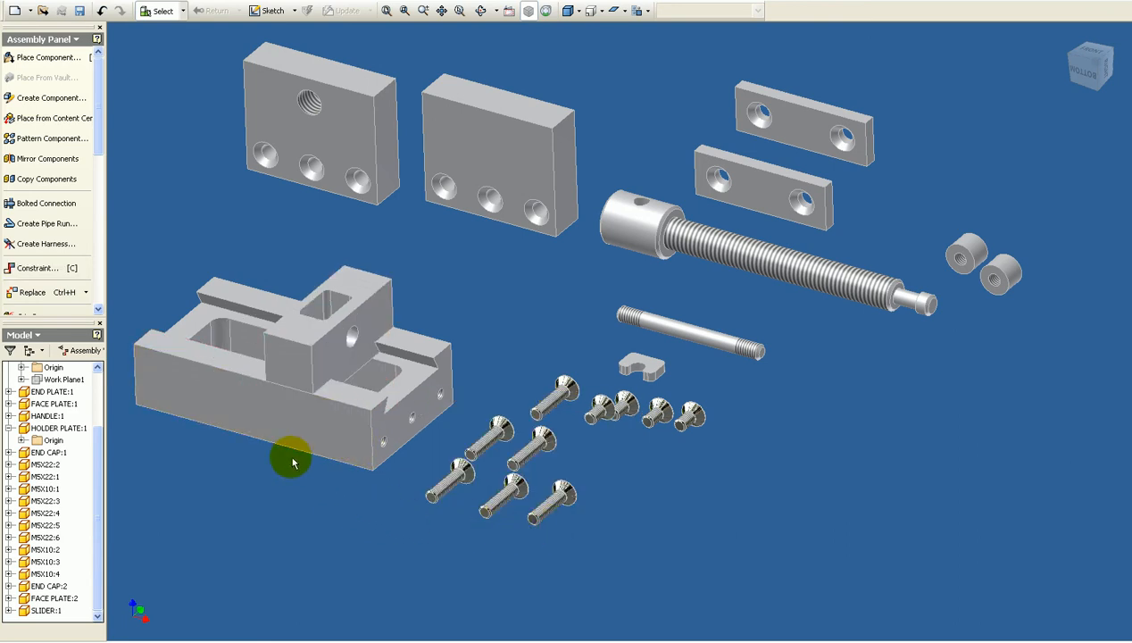
Slide the slider block back and forth along the base's dovetail to test its travel
left_click_drag(291, 371, 264, 317)
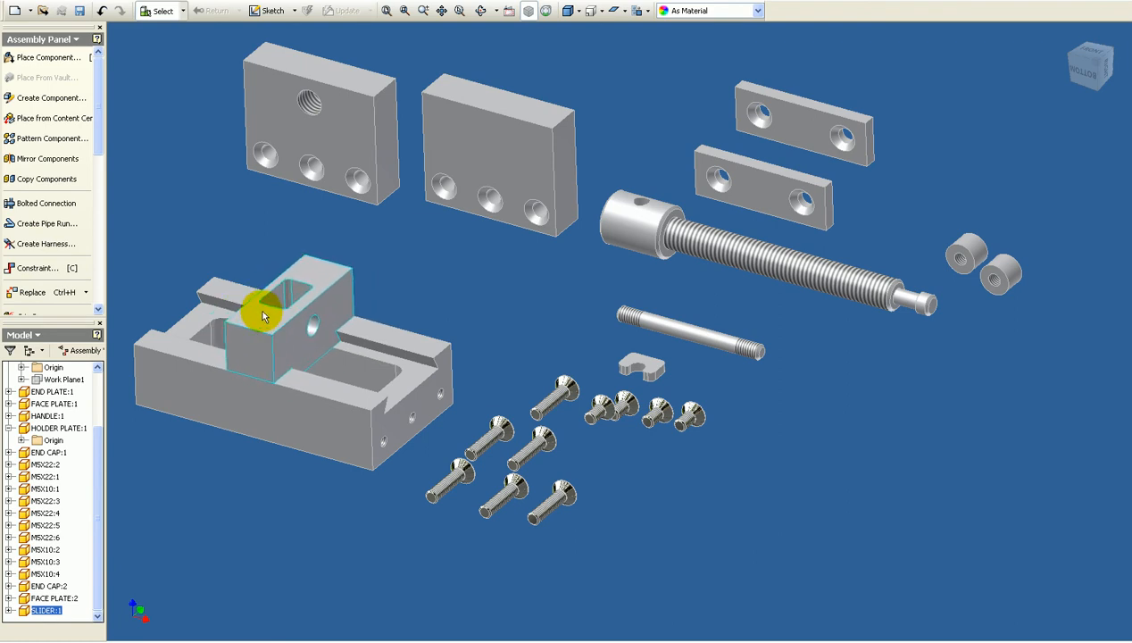
mouse_move(264, 317)
left_mouse_down()
mouse_move(306, 316)
mouse_move(266, 304)
mouse_move(241, 323)
mouse_move(348, 359)
mouse_move(246, 323)
mouse_move(298, 324)
mouse_move(277, 332)
left_mouse_up()
scroll(273, 331, "down", 1)
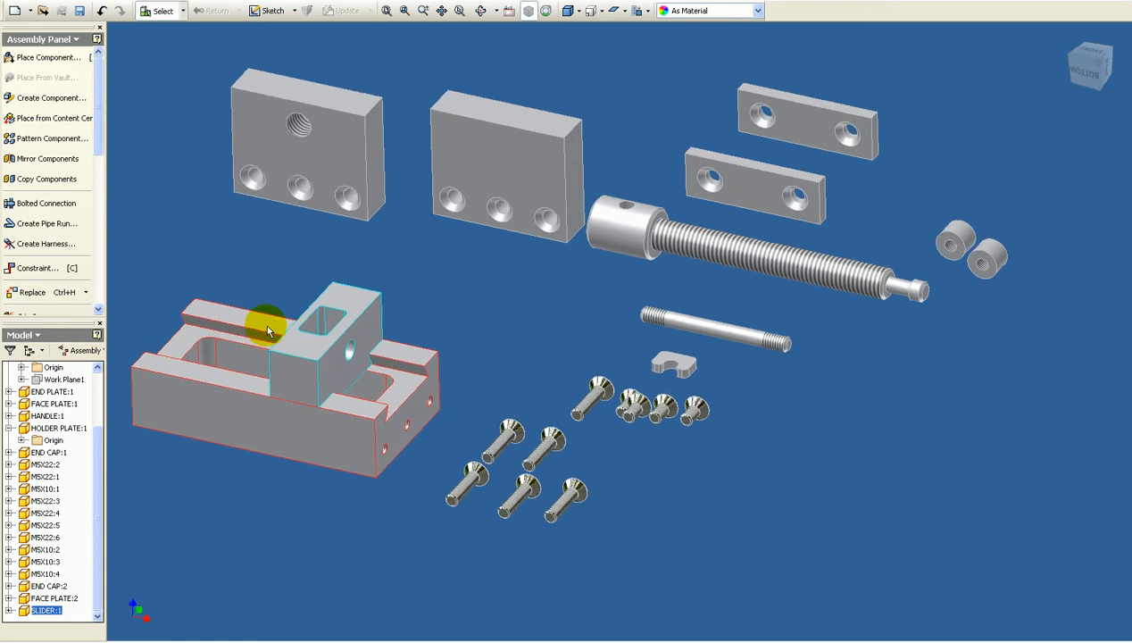
Move the end plate without the threaded hole beside the base's free end and rotate it so its holes face the base
left_click_drag(516, 189, 187, 222)
scroll(51, 170, "down", 3)
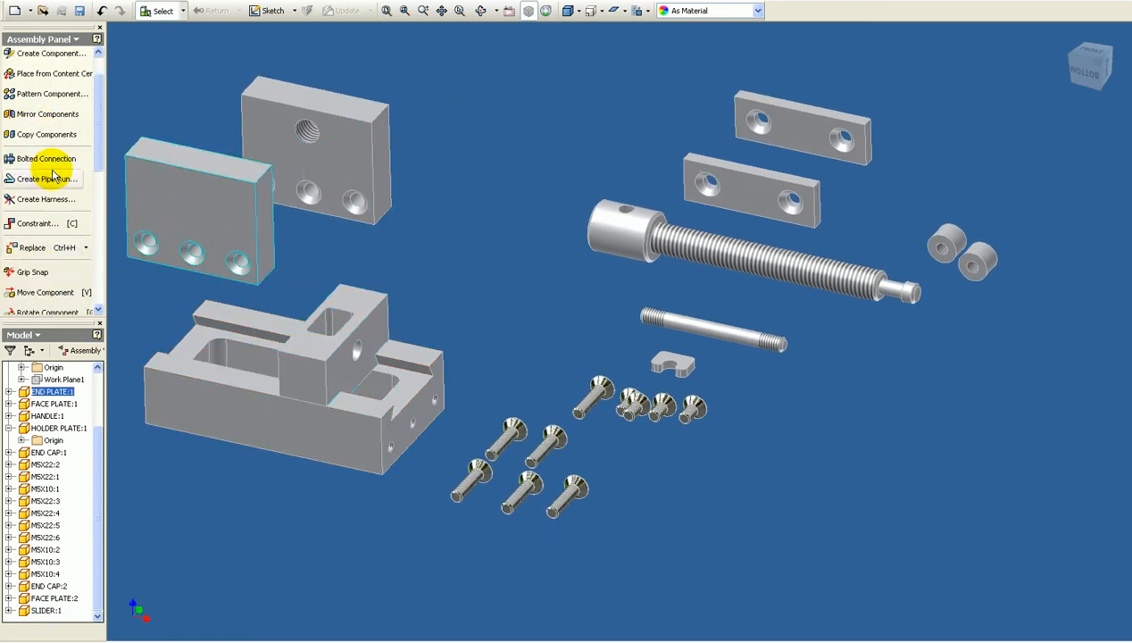
left_click(46, 268)
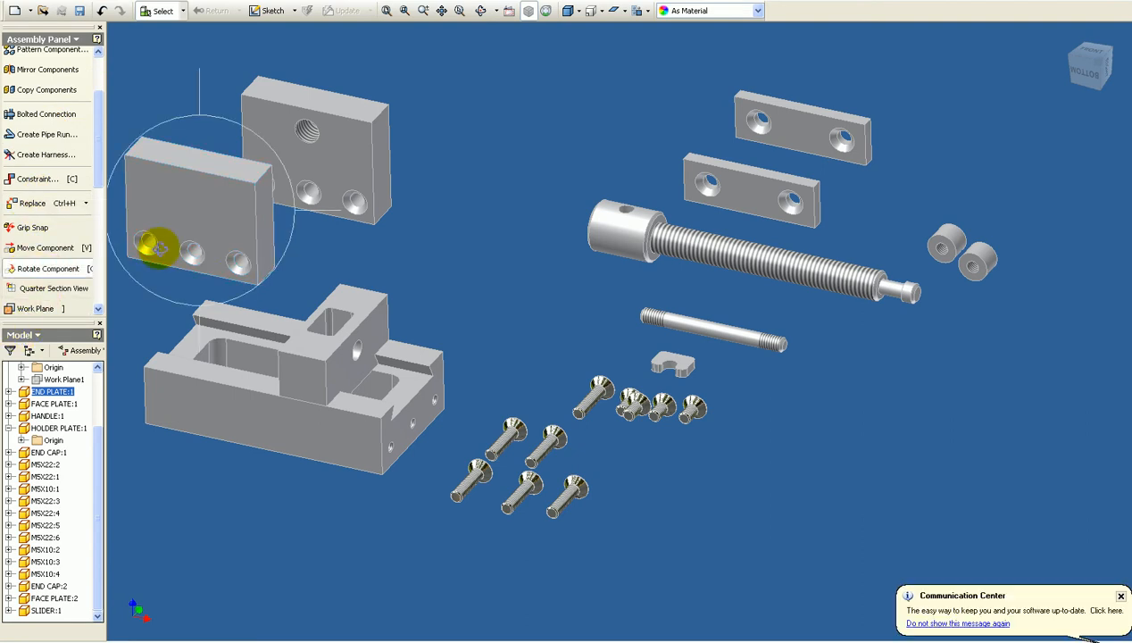
left_click_drag(202, 253, 177, 273)
right_click(360, 266)
left_click(361, 282)
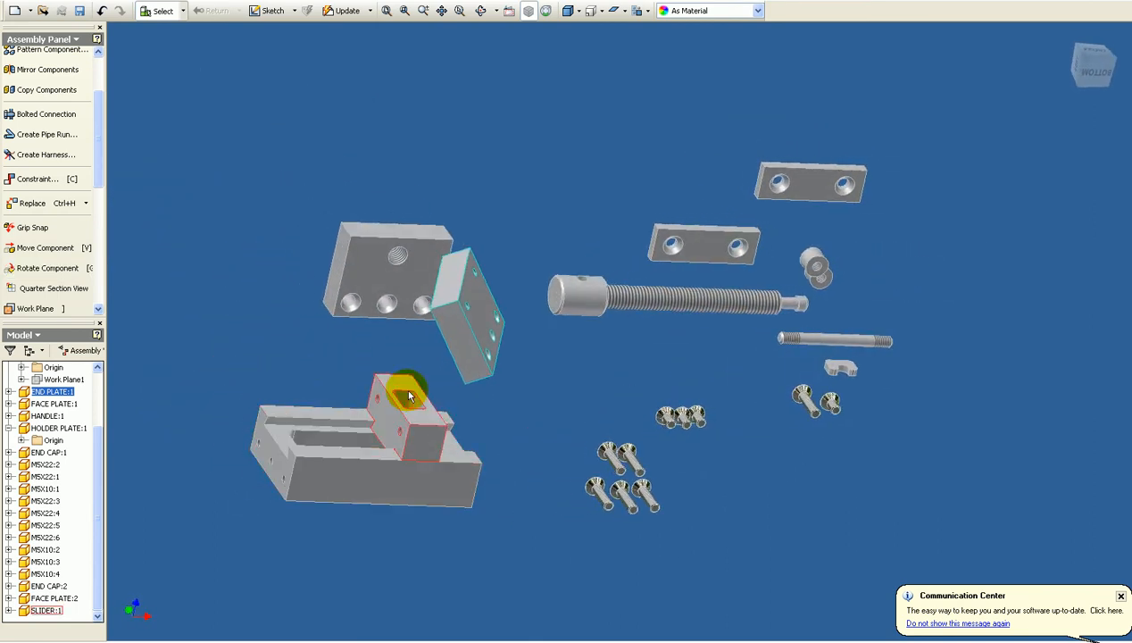
left_click_drag(246, 379, 216, 468)
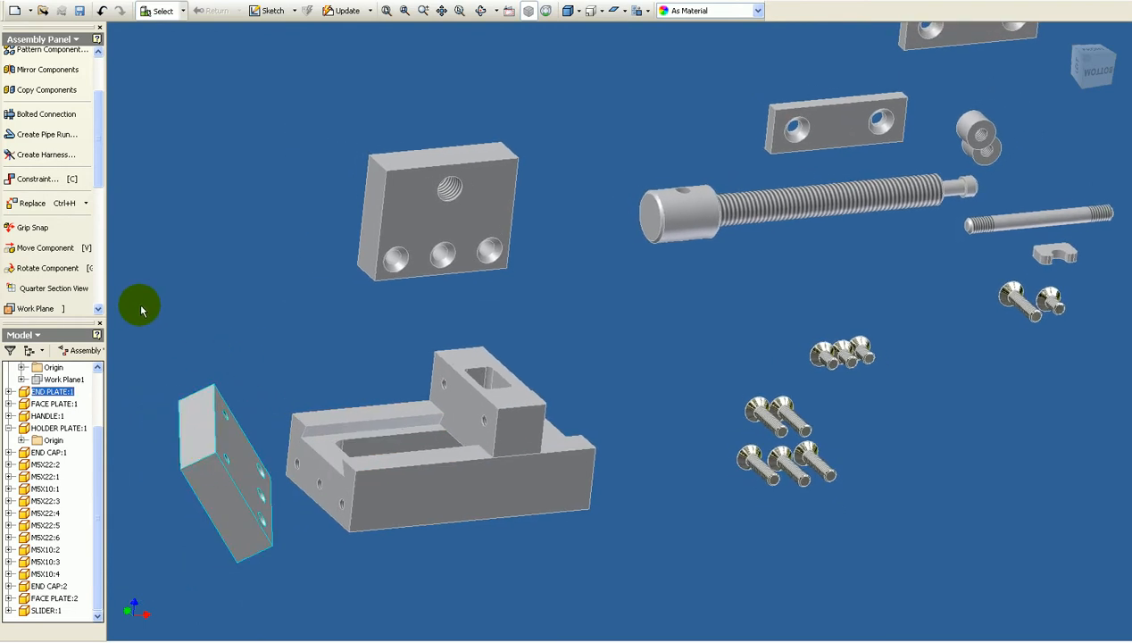
Add an insert constraint joining an outer hole of the end plate to the matching hole in the base's end face
left_click(40, 179)
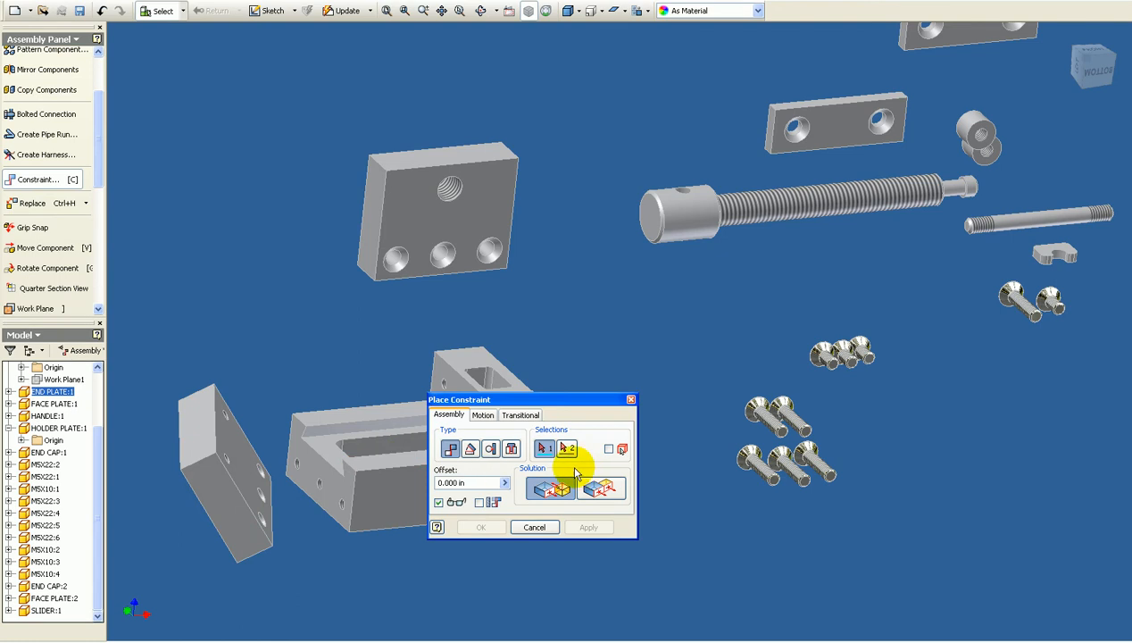
left_click(511, 449)
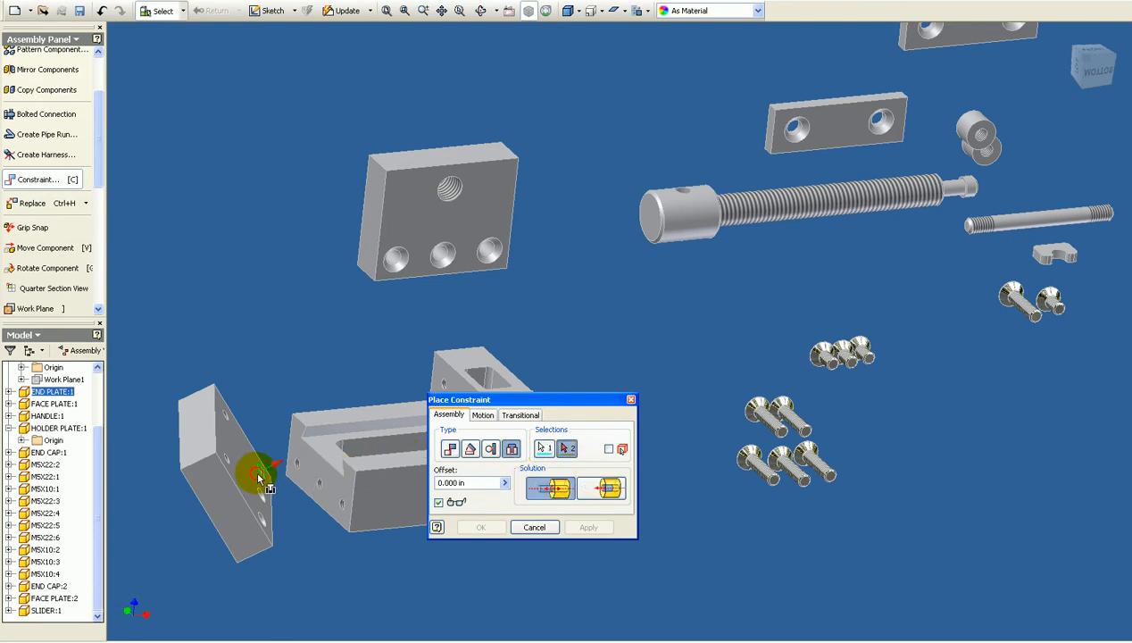
left_click(298, 471)
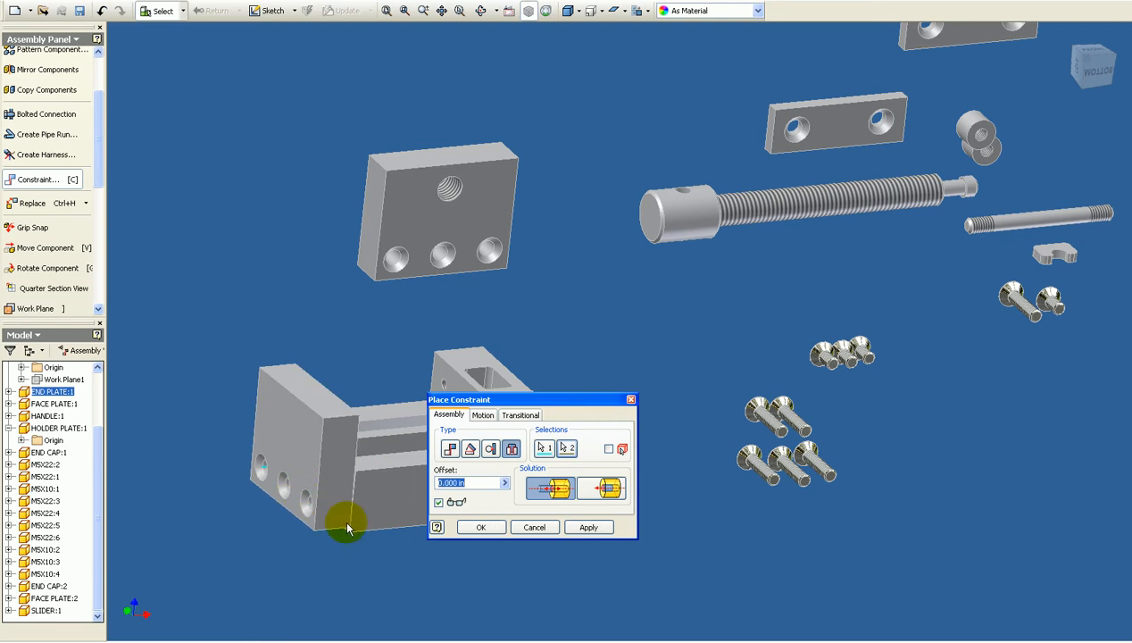
left_click(576, 527)
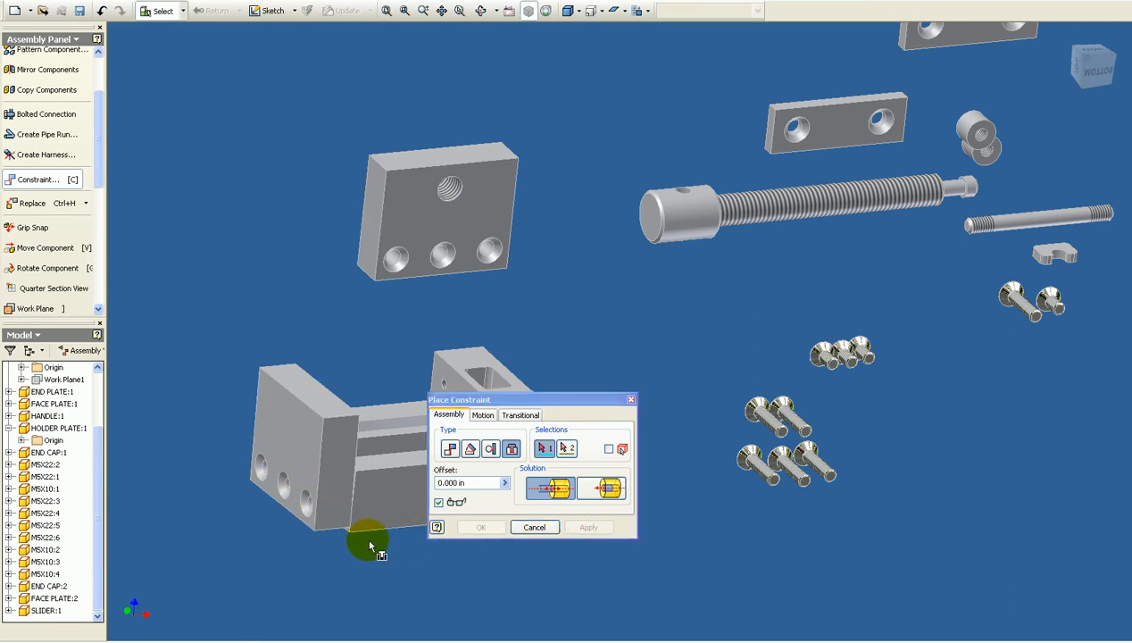
left_click(533, 528)
Swing the end plate to check its free rotation, and lock it with a second insert constraint on the opposite outer holes
left_click_drag(324, 509, 321, 441)
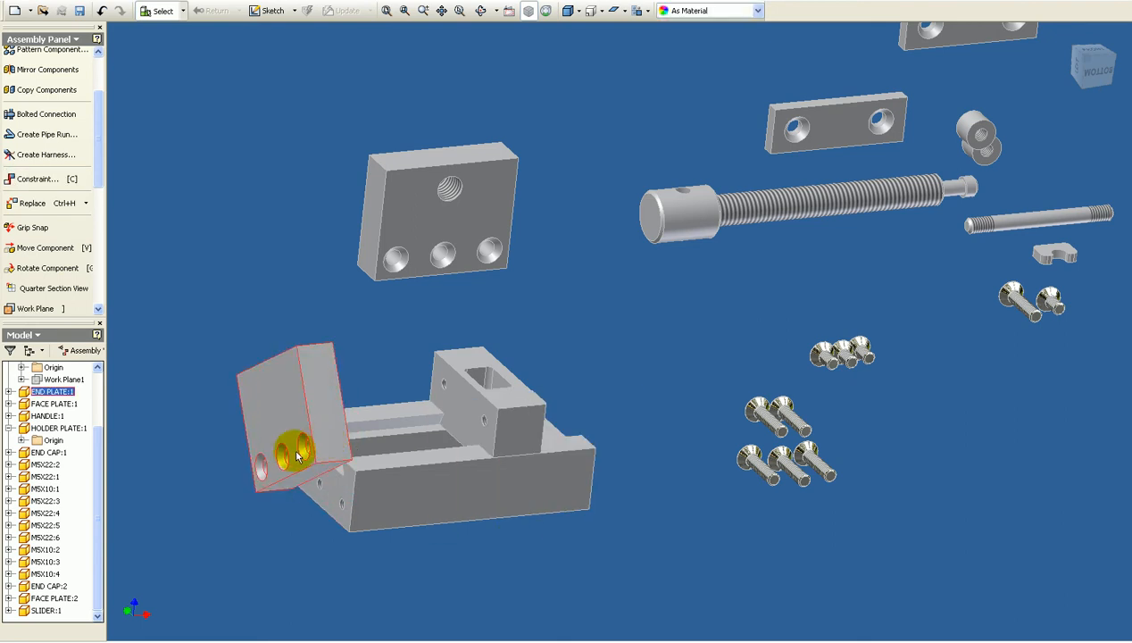
left_click(22, 183)
left_click(493, 450)
left_click(510, 450)
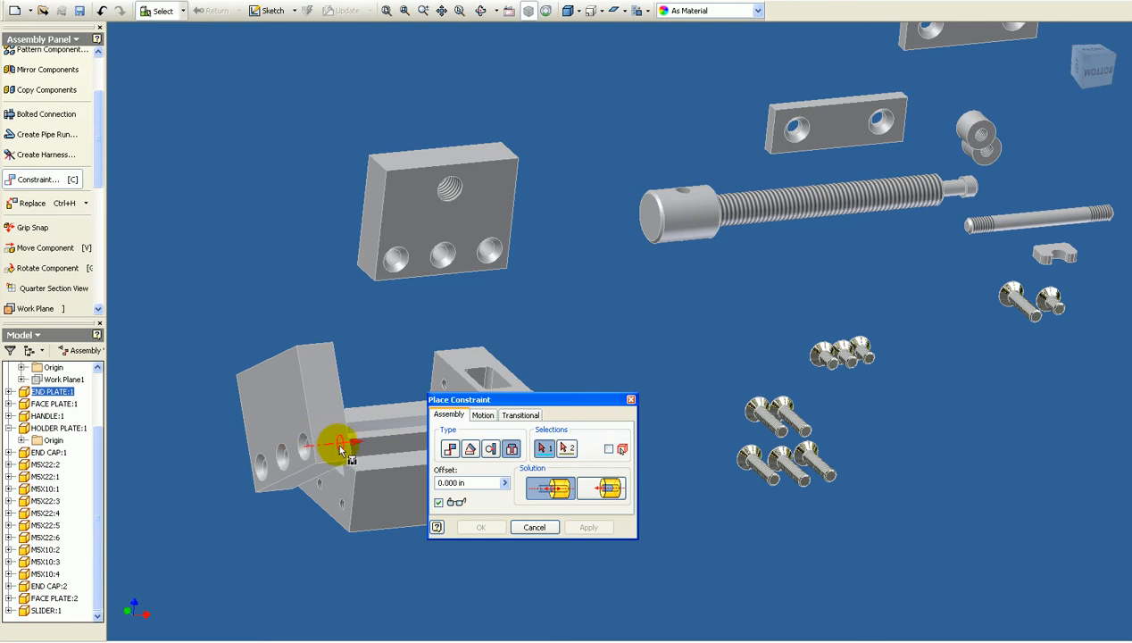
left_click(343, 514)
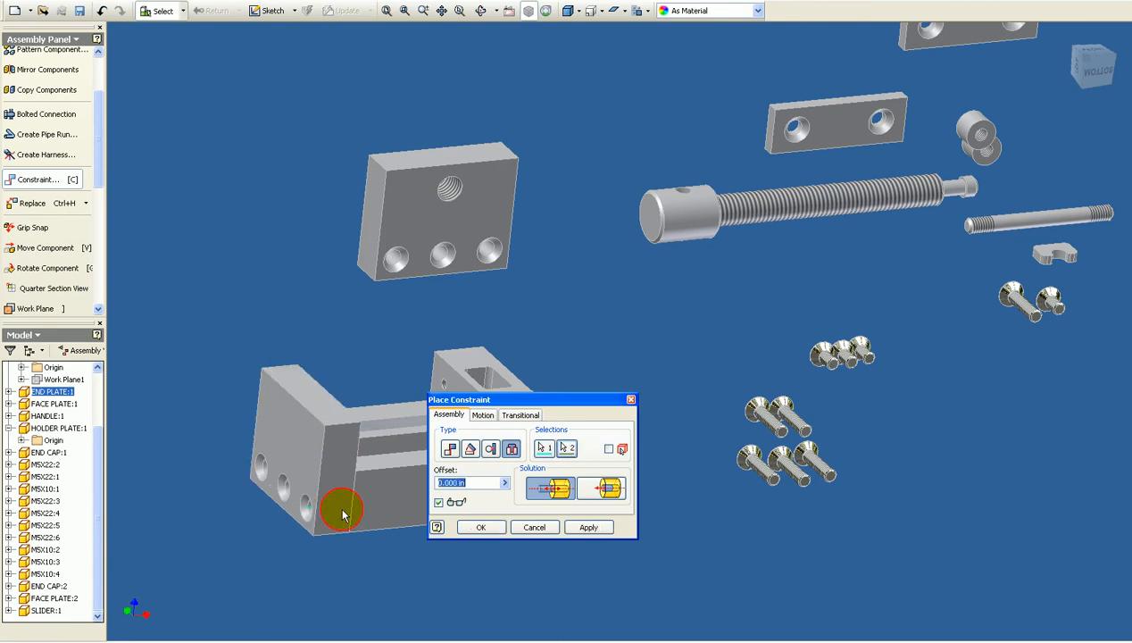
left_click(568, 527)
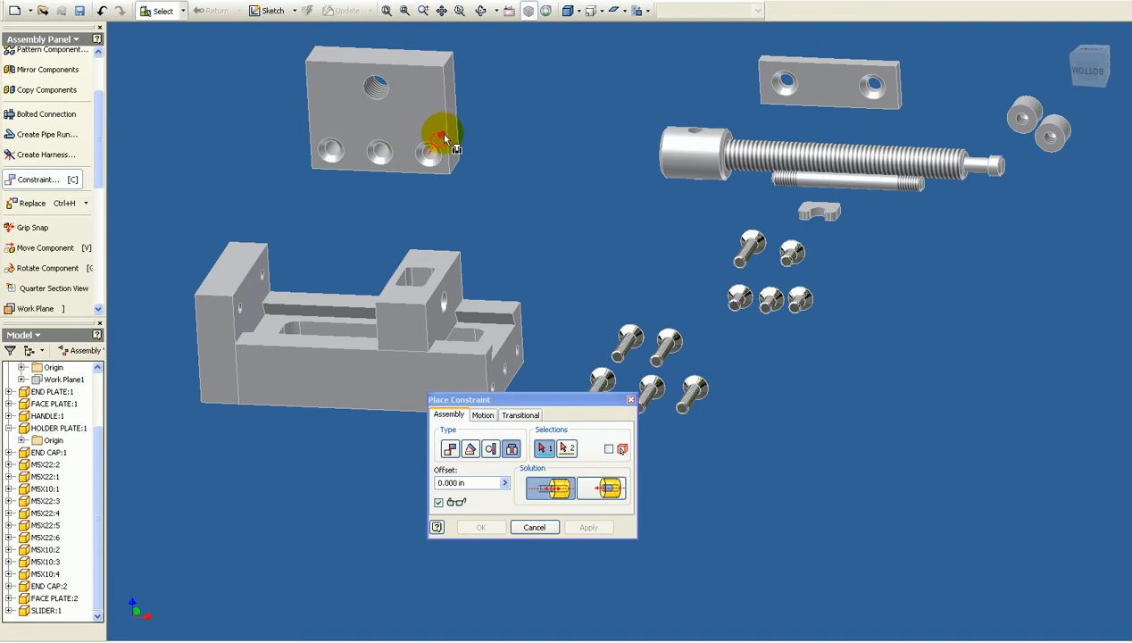
Add an insert constraint joining an outer lower hole of the threaded plate to the matching hole in the base's other end
left_click(444, 139)
left_click(515, 354)
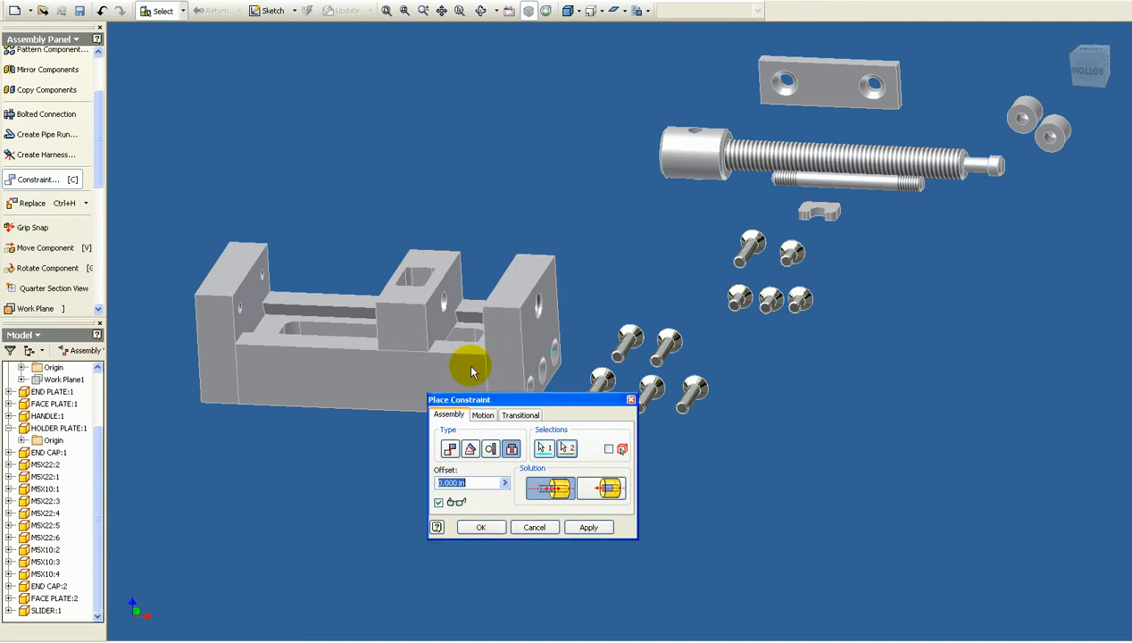
left_click(578, 529)
left_click(548, 528)
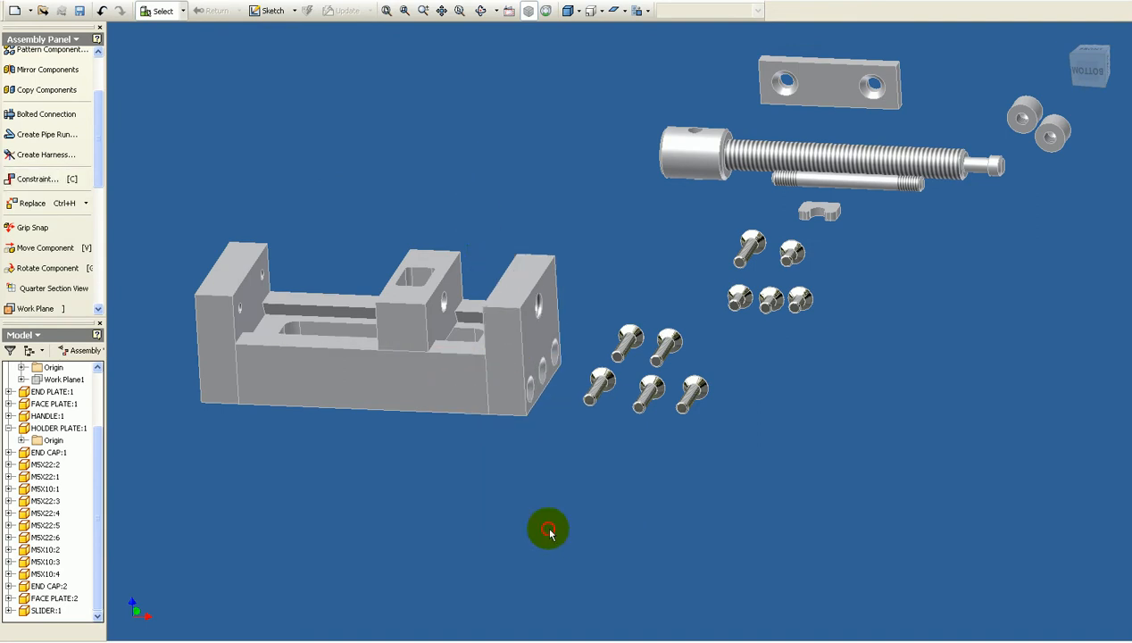
Swing the threaded plate to check its free rotation, and lock it with an insert constraint on the opposite outer holes
left_click_drag(529, 391, 501, 339)
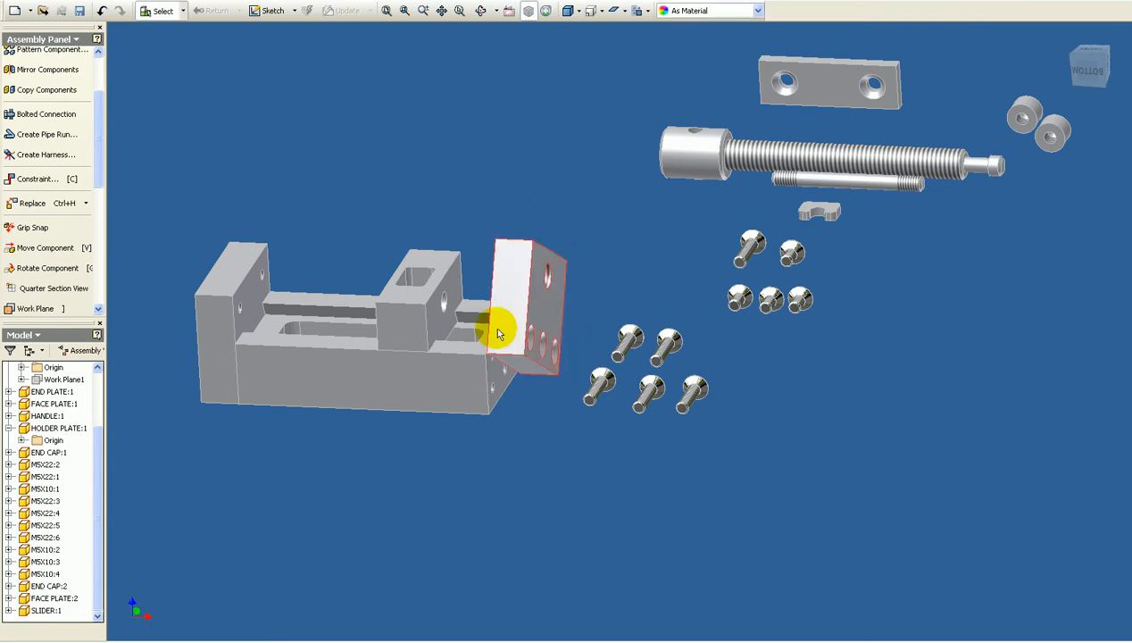
left_click(43, 179)
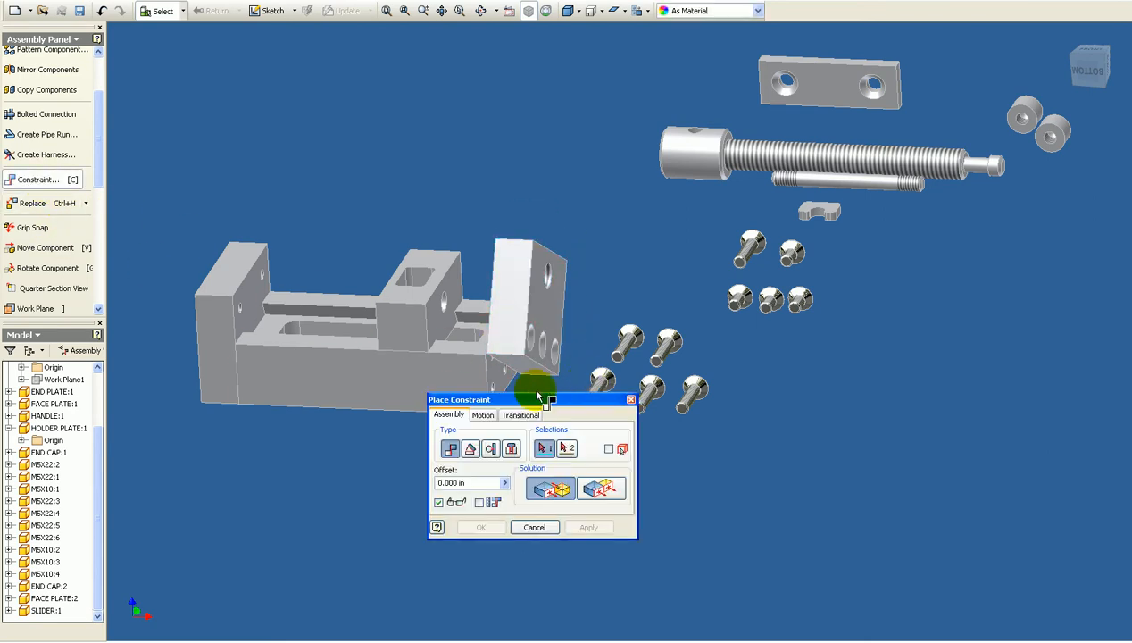
left_click(511, 448)
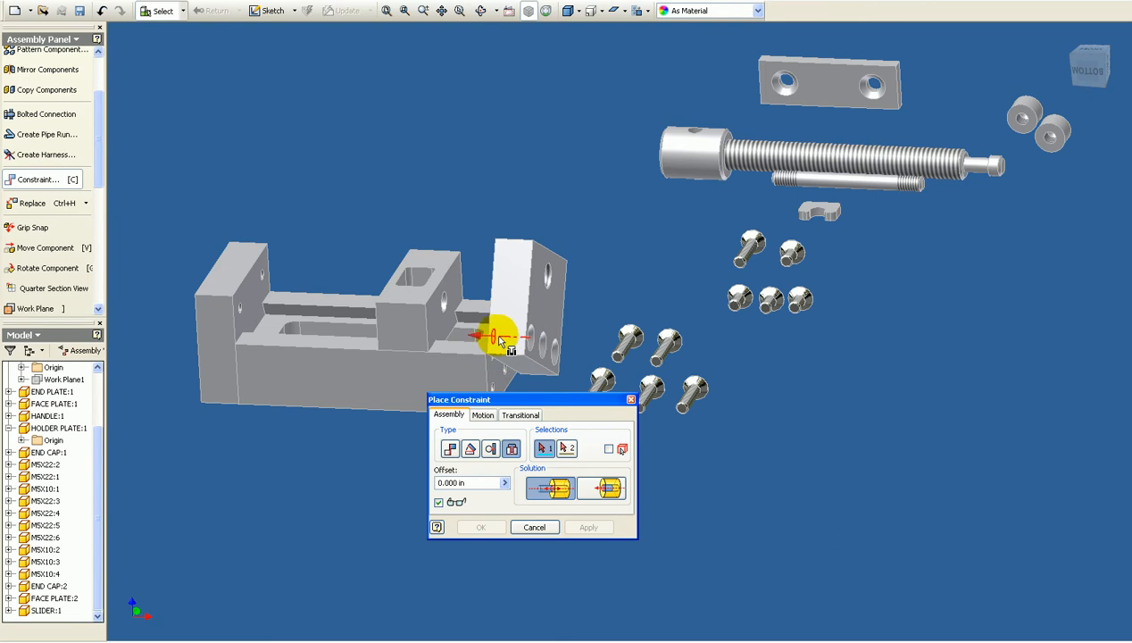
middle_click_drag(494, 339, 506, 379, "shift")
left_click(504, 379)
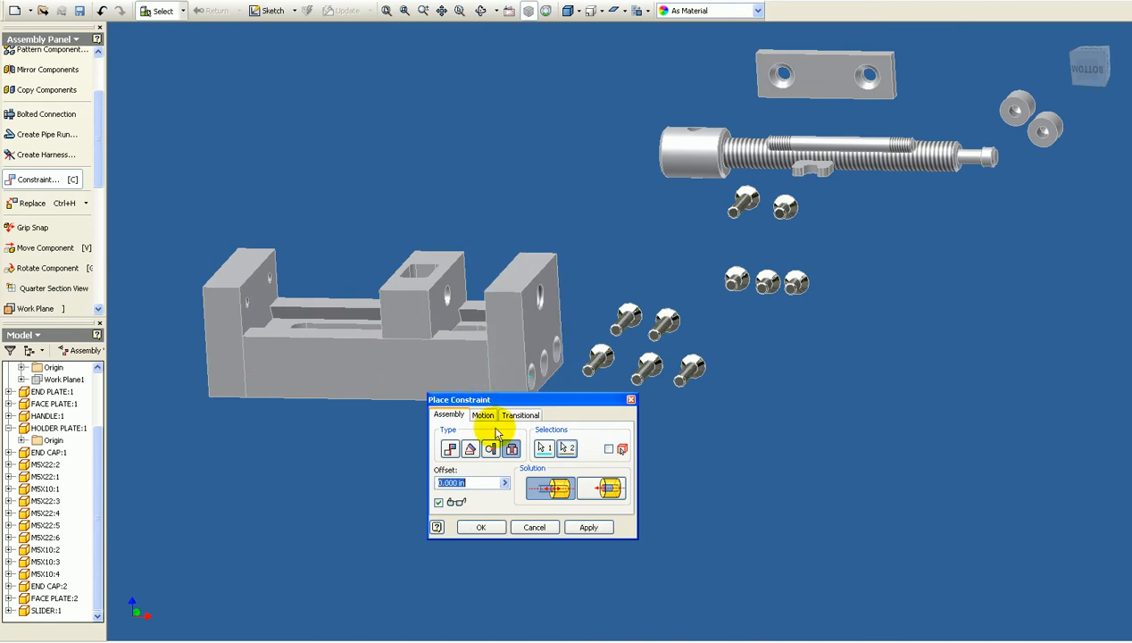
left_click(570, 528)
left_click(540, 528)
Slide the slider block along the base between the two attached plates to check its movement
middle_click_drag(540, 528, 528, 491, "shift")
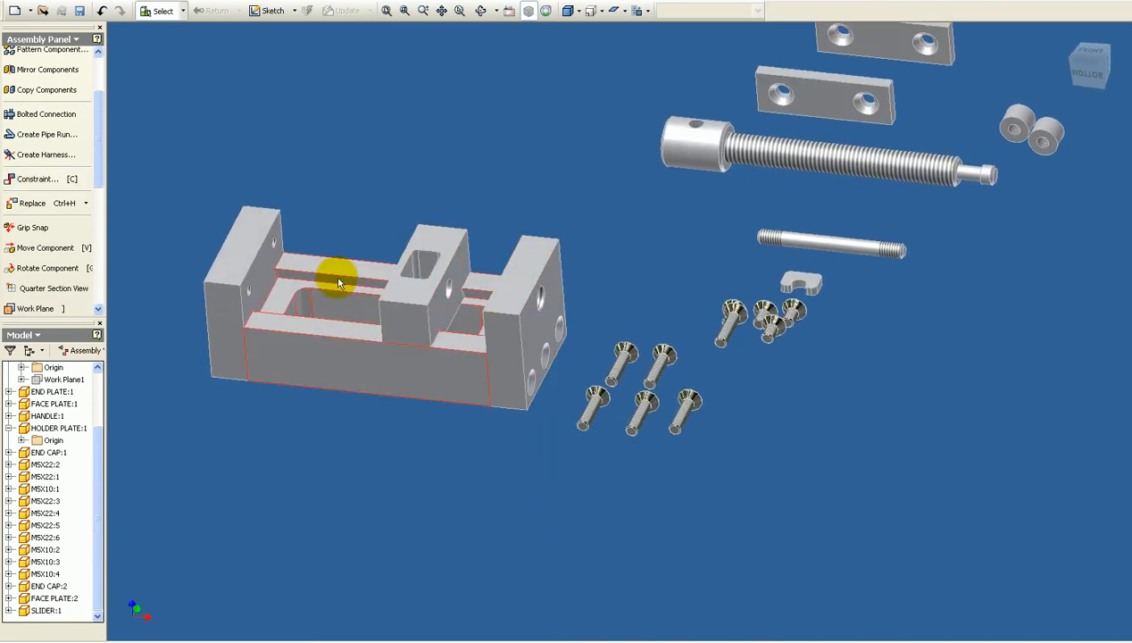
middle_click_drag(318, 258, 309, 259, "shift")
left_click(426, 302)
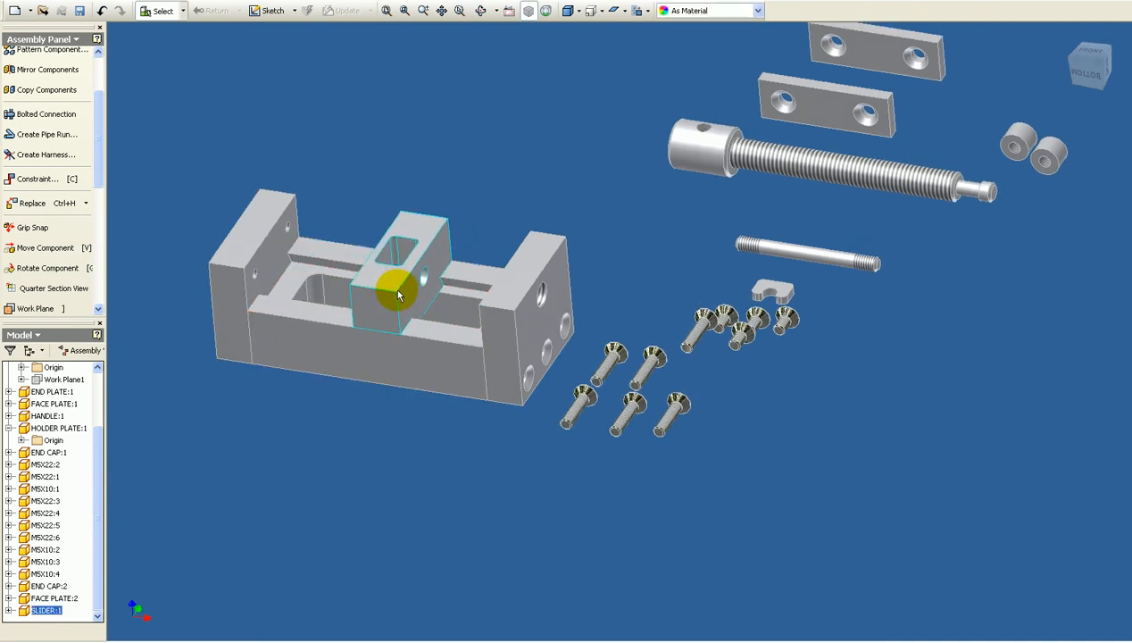
middle_click_drag(392, 283, 385, 287, "shift")
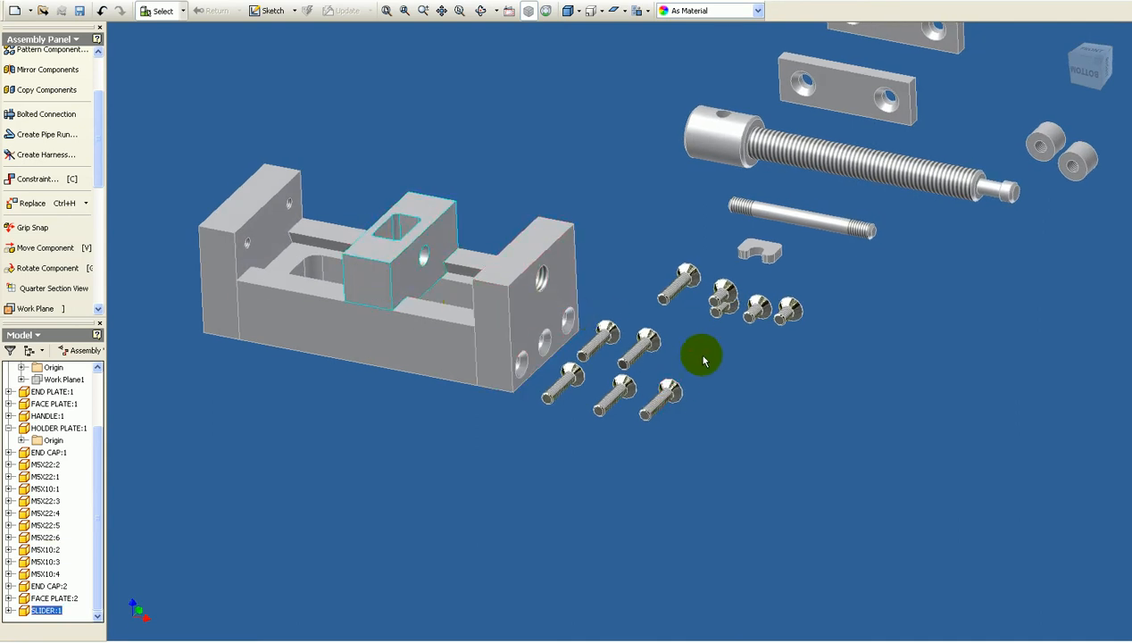
Insert an M5X22 screw into an outer countersunk hole of the threaded plate, using an insert constraint with the aligned solution
middle_click_drag(561, 359, 525, 366, "shift")
scroll(525, 366, "down", 8)
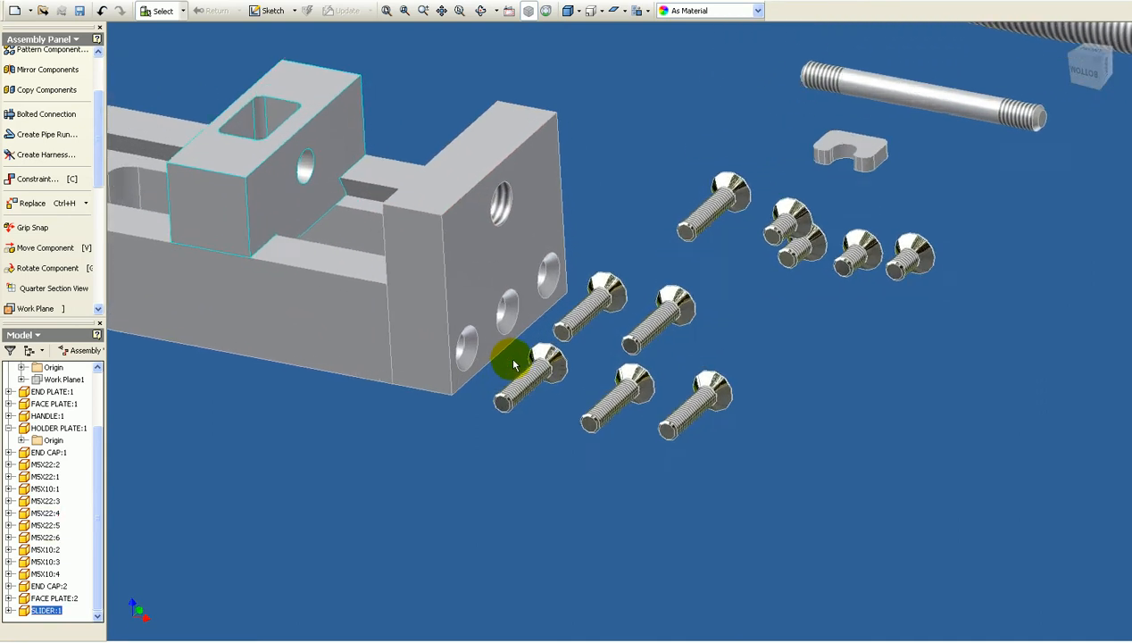
middle_click_drag(442, 361, 451, 363)
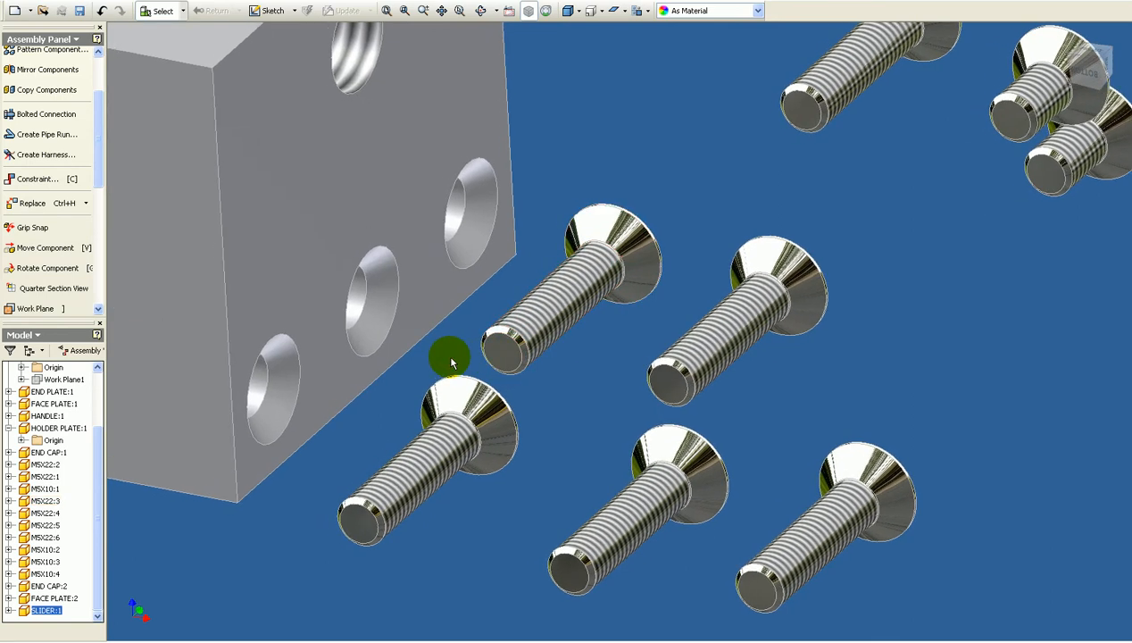
key("c")
left_click(511, 449)
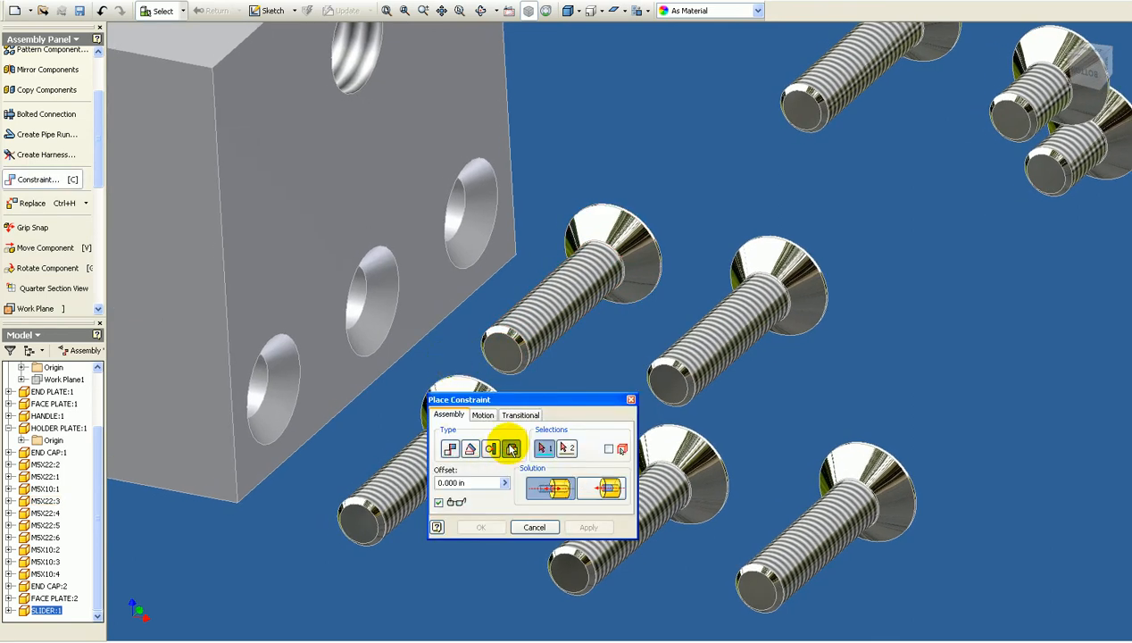
left_click(610, 214)
left_click(293, 347)
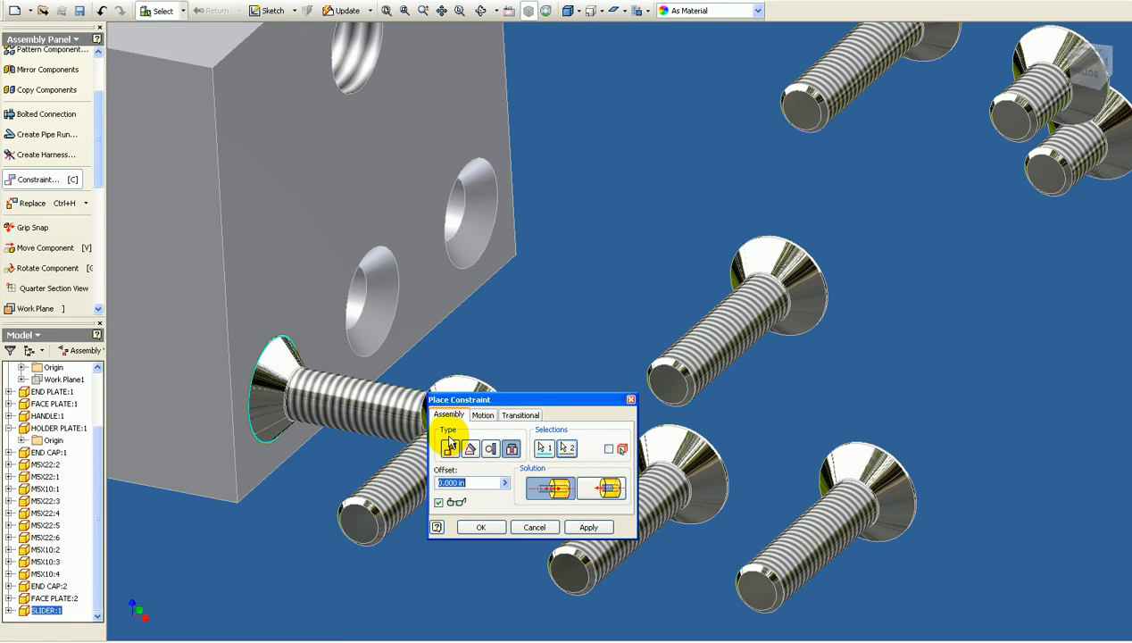
left_click(593, 492)
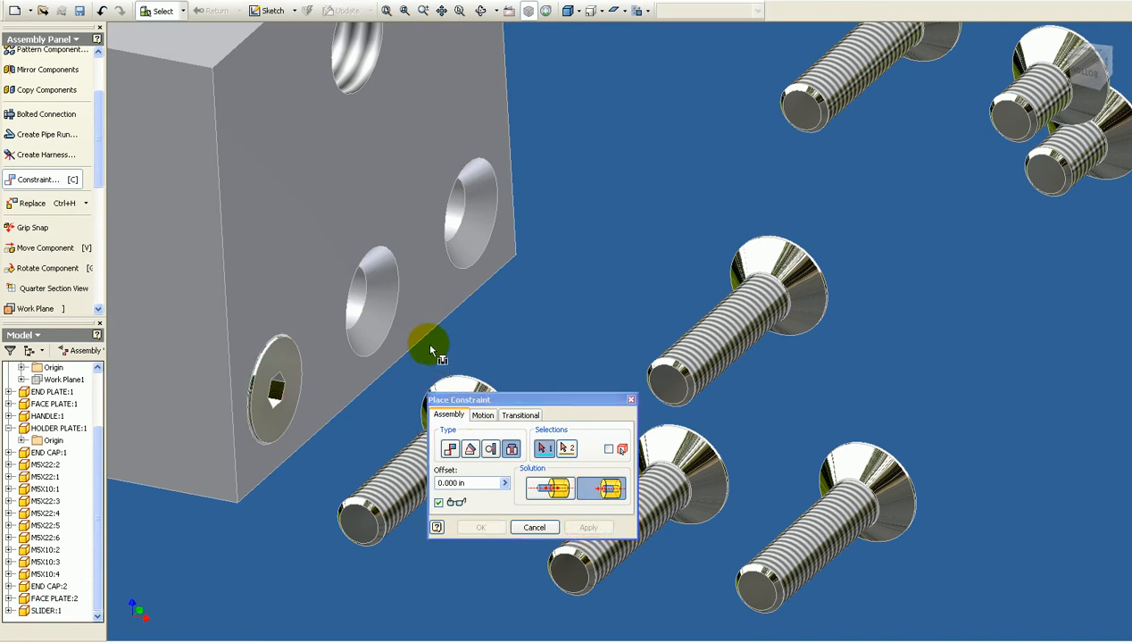
Add aligned insert constraints seating two more M5X22 screws in the threaded plate's middle and remaining outer holes
left_click(398, 312)
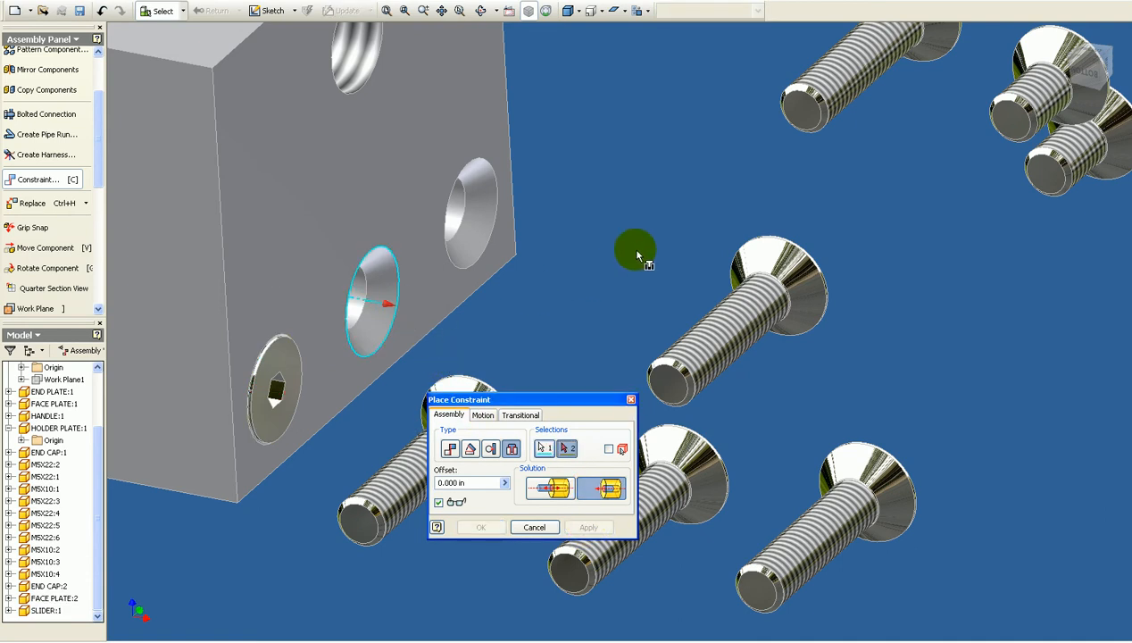
left_click(738, 256)
left_click(582, 527)
left_click(815, 459)
left_click(489, 243)
left_click(592, 527)
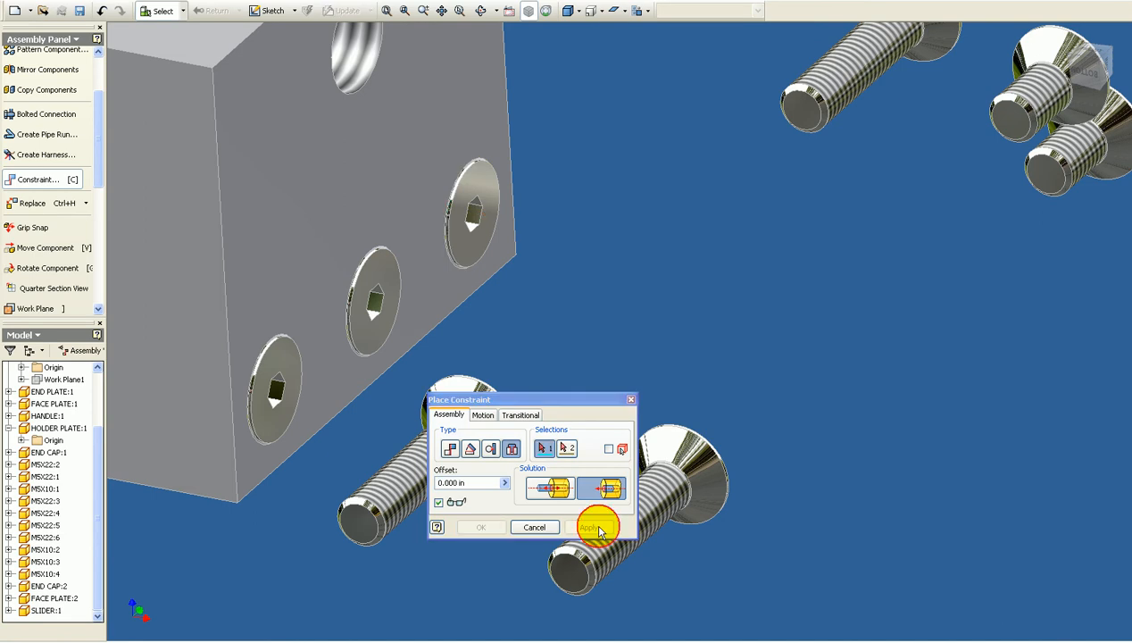
left_click(536, 527)
Move the three remaining M5X22 screws next to the countersunk holes of the end plate at the vise's other end
scroll(538, 531, "down", 6)
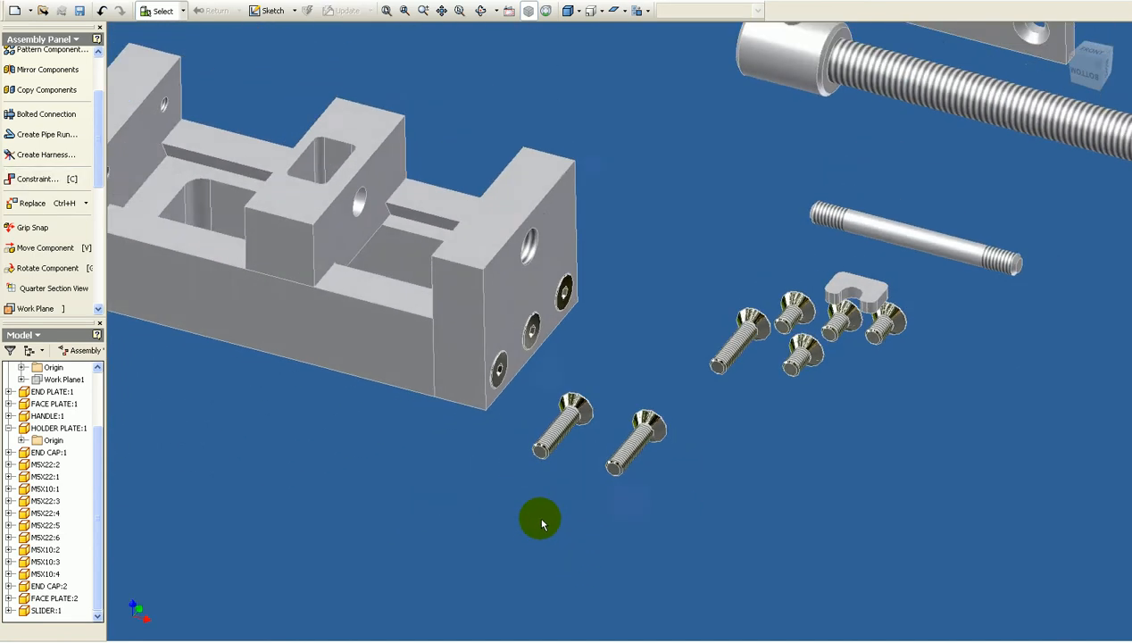
left_click_drag(705, 356, 116, 277)
left_click_drag(565, 429, 119, 291)
left_click_drag(627, 431, 150, 170)
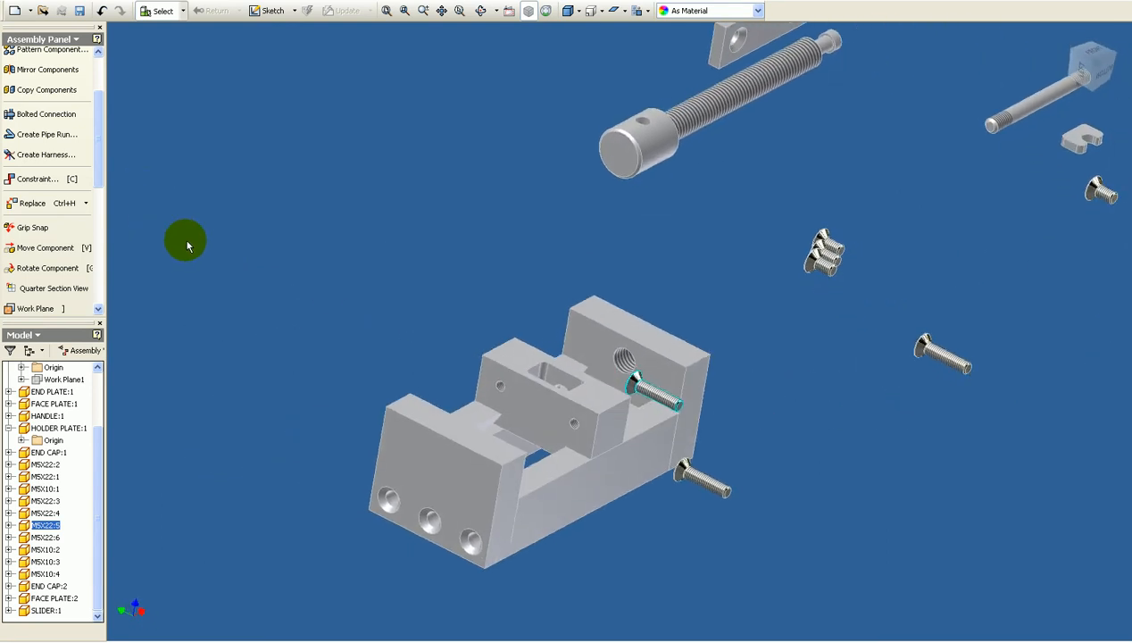
left_click_drag(681, 384, 417, 568)
left_click_drag(730, 463, 469, 578)
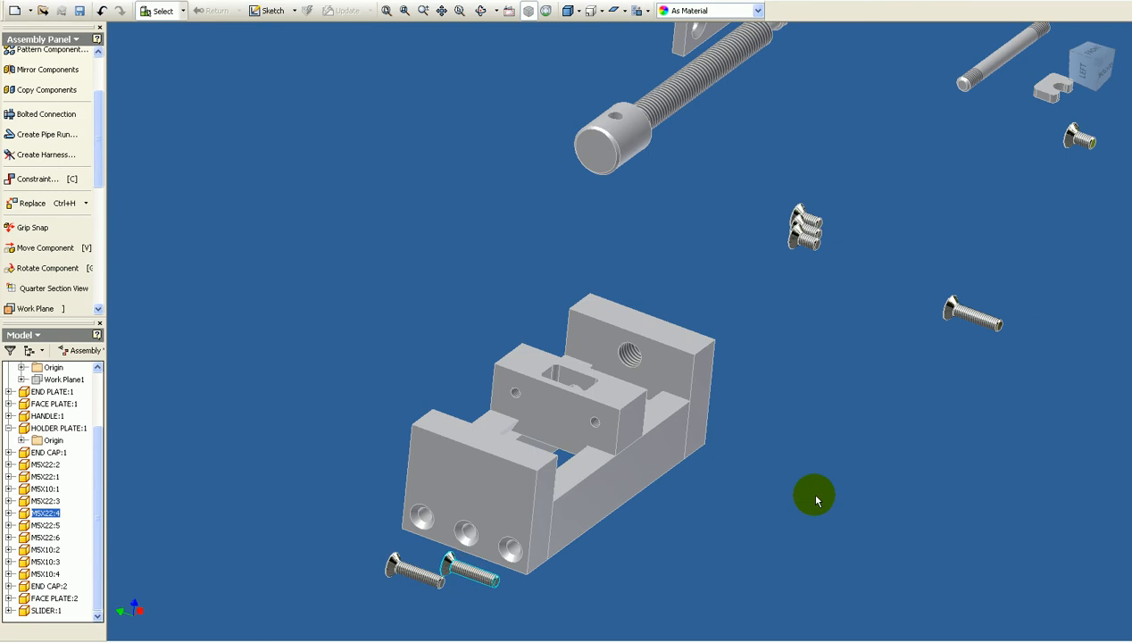
left_click_drag(973, 310, 491, 558)
Insert an M5X22 screw into the outer hole farthest from the base's visible long side, using an aligned insert constraint on the end plate
scroll(451, 561, "up", 4)
scroll(435, 548, "up", 3)
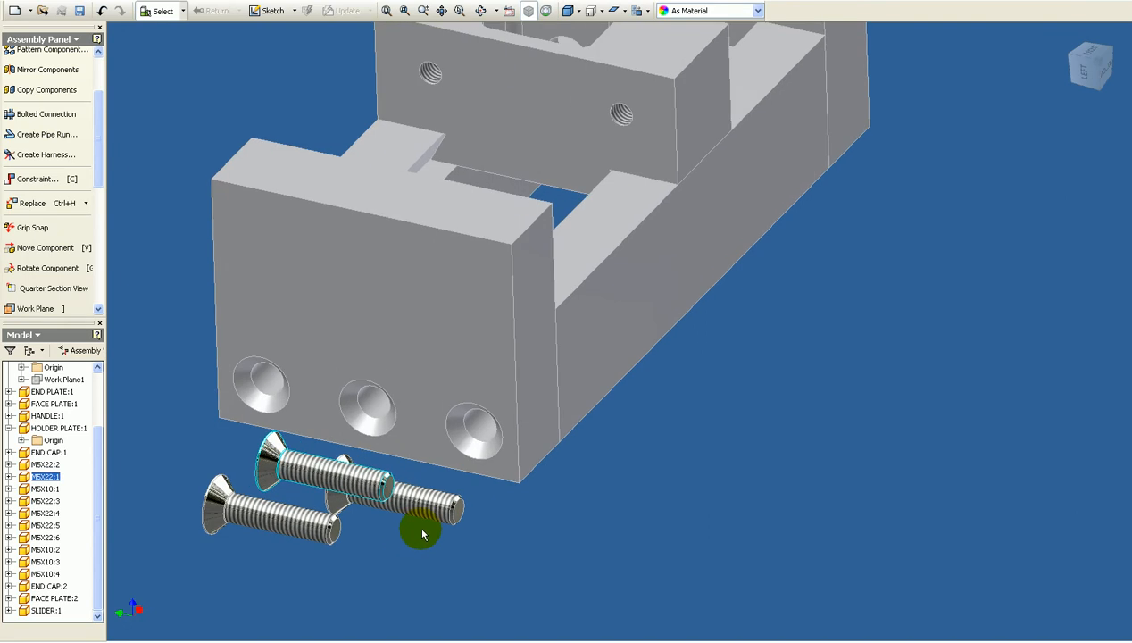
key("c")
left_click(511, 450)
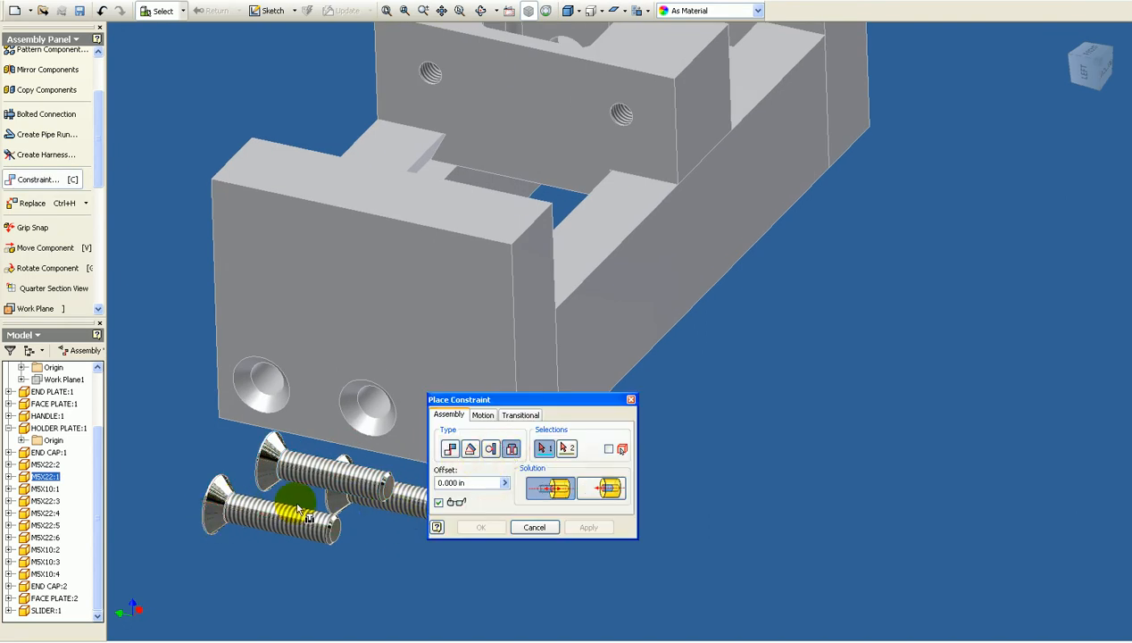
left_click(215, 492)
left_click(279, 408)
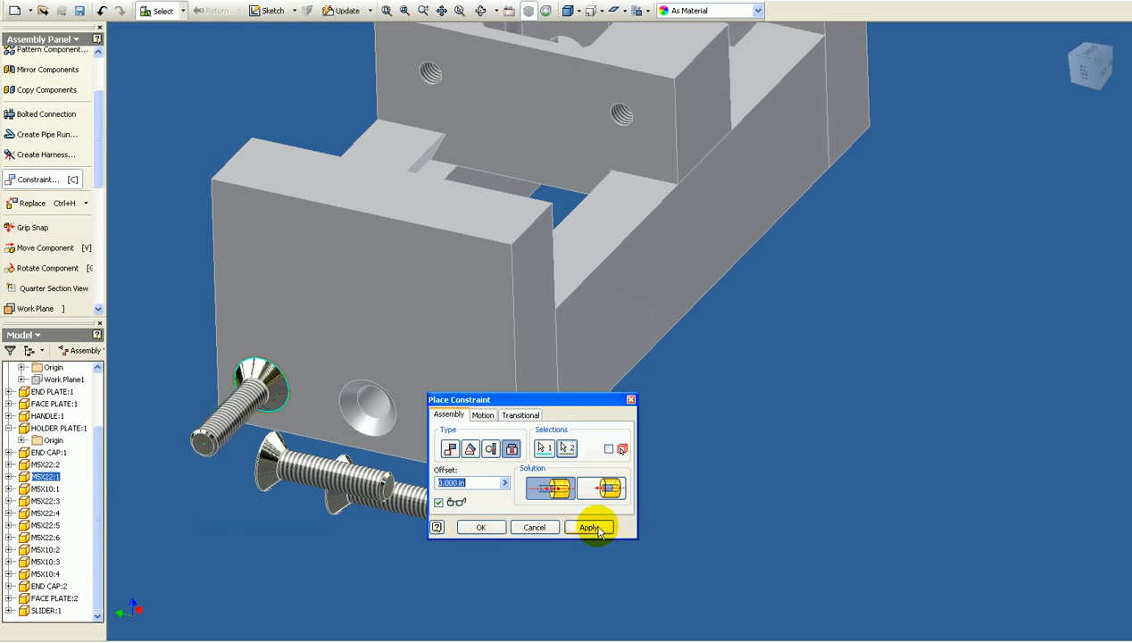
left_click(606, 491)
left_click(591, 528)
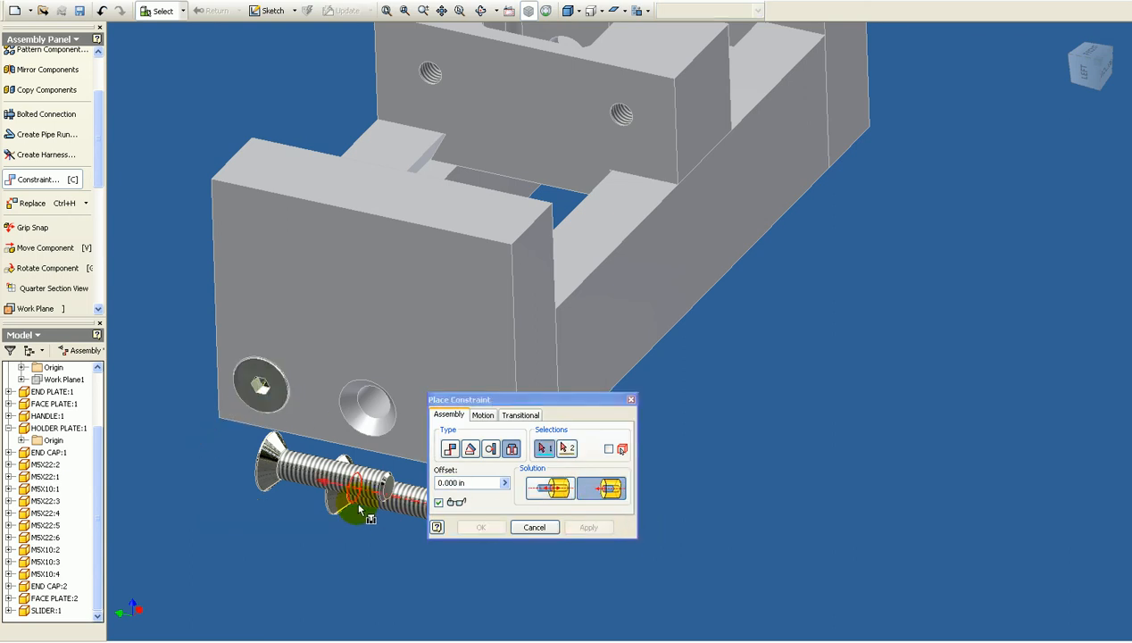
Add aligned insert constraints seating the last two M5X22 screws in the end plate's middle and remaining outer holes
left_click(263, 457)
left_click(355, 406)
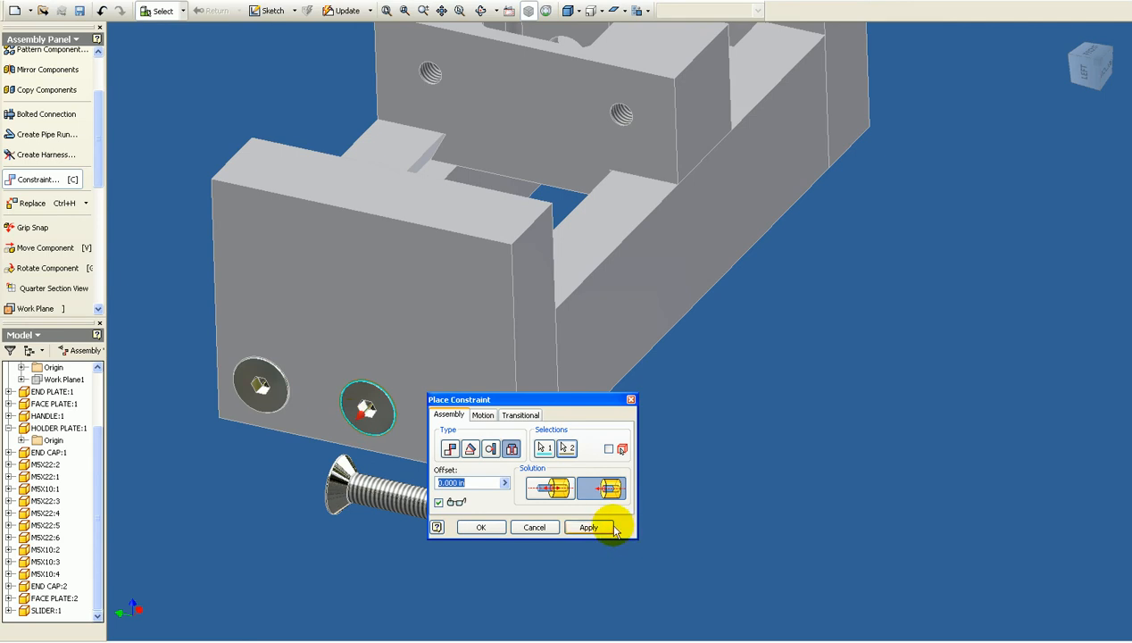
left_click(586, 526)
left_click_drag(573, 403, 707, 403)
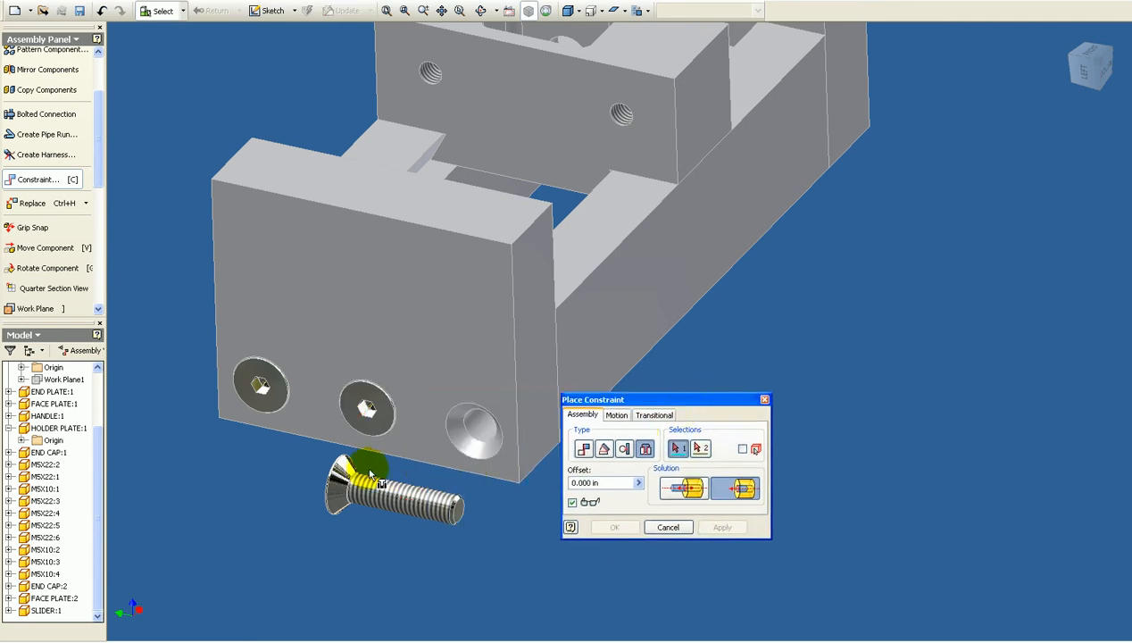
left_click(343, 466)
left_click(466, 432)
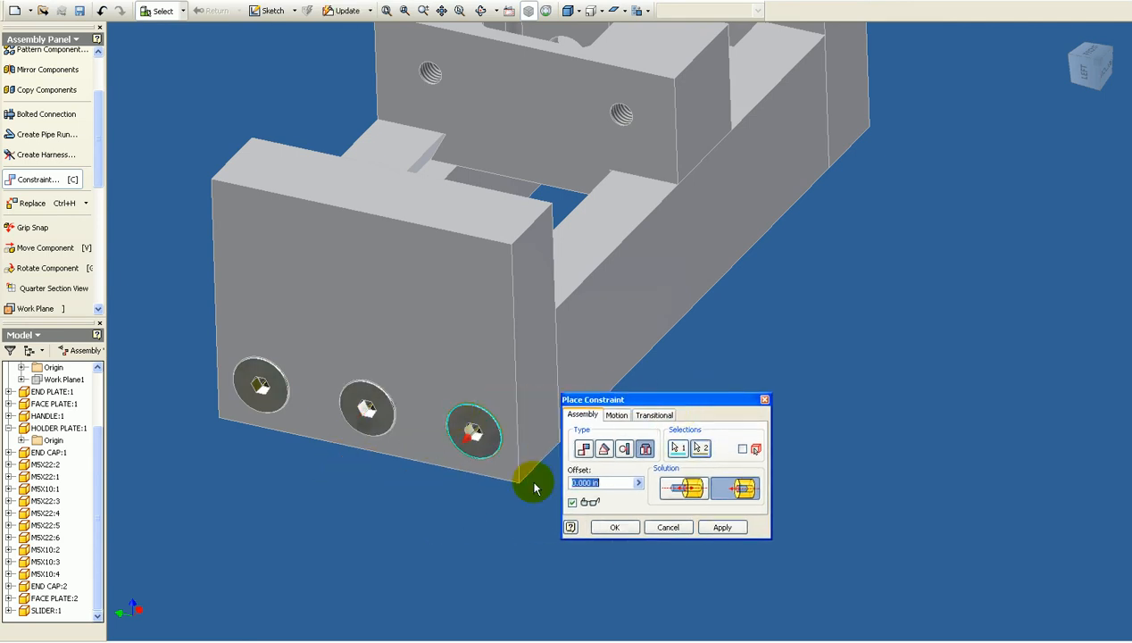
left_click(719, 527)
left_click(674, 530)
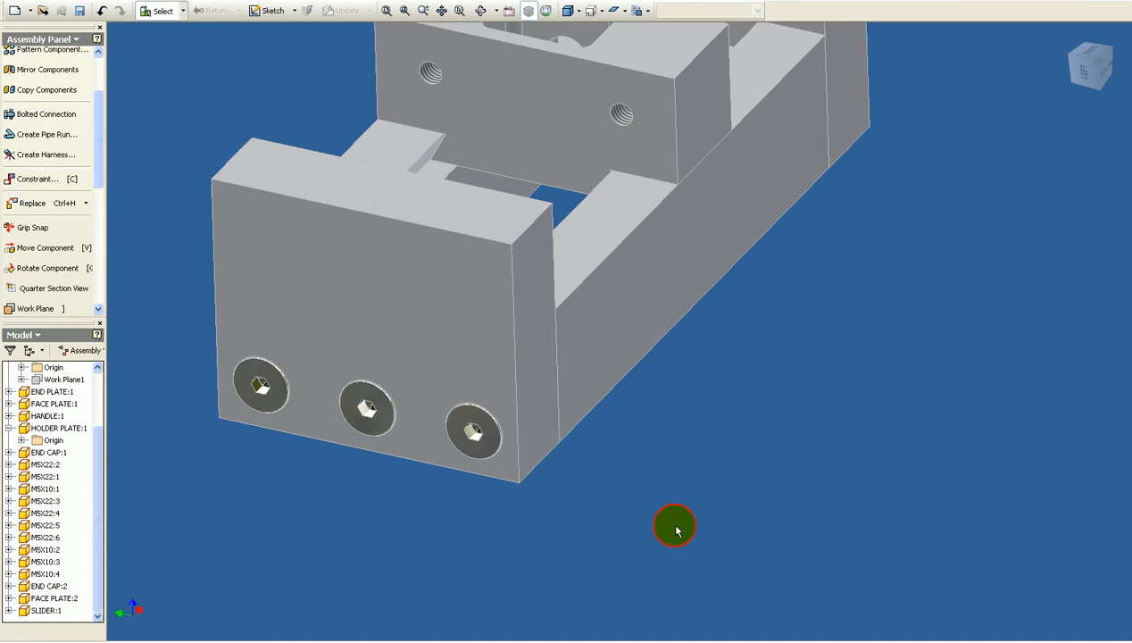
Move both face plates into the open space beside the base's long side
key("F6")
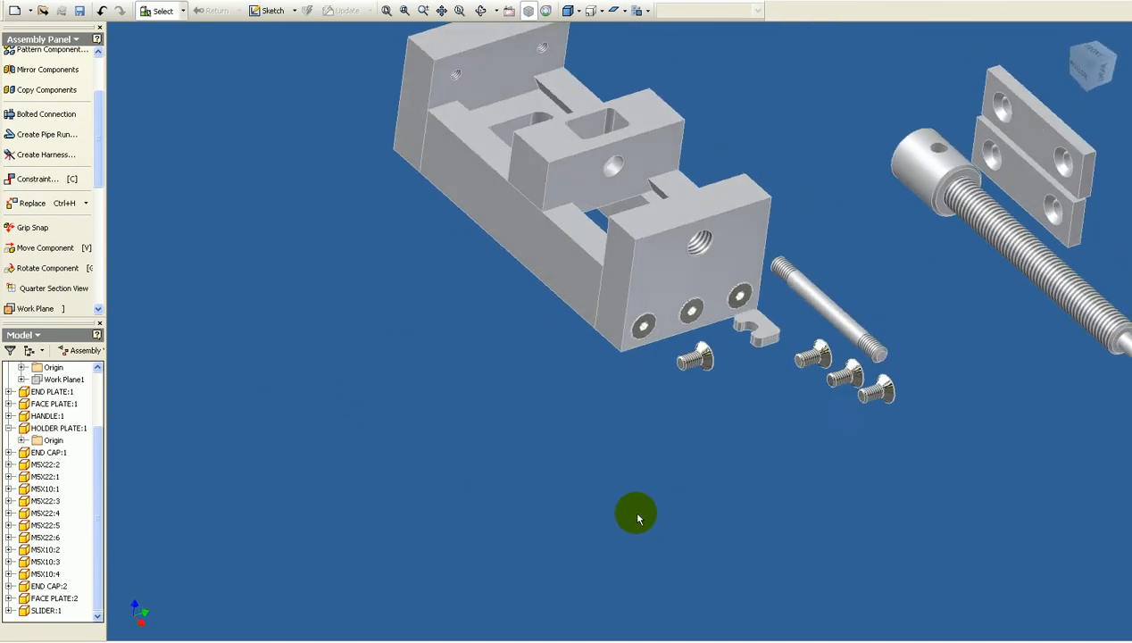
left_click_drag(1035, 101, 340, 236)
left_click_drag(1056, 121, 463, 365)
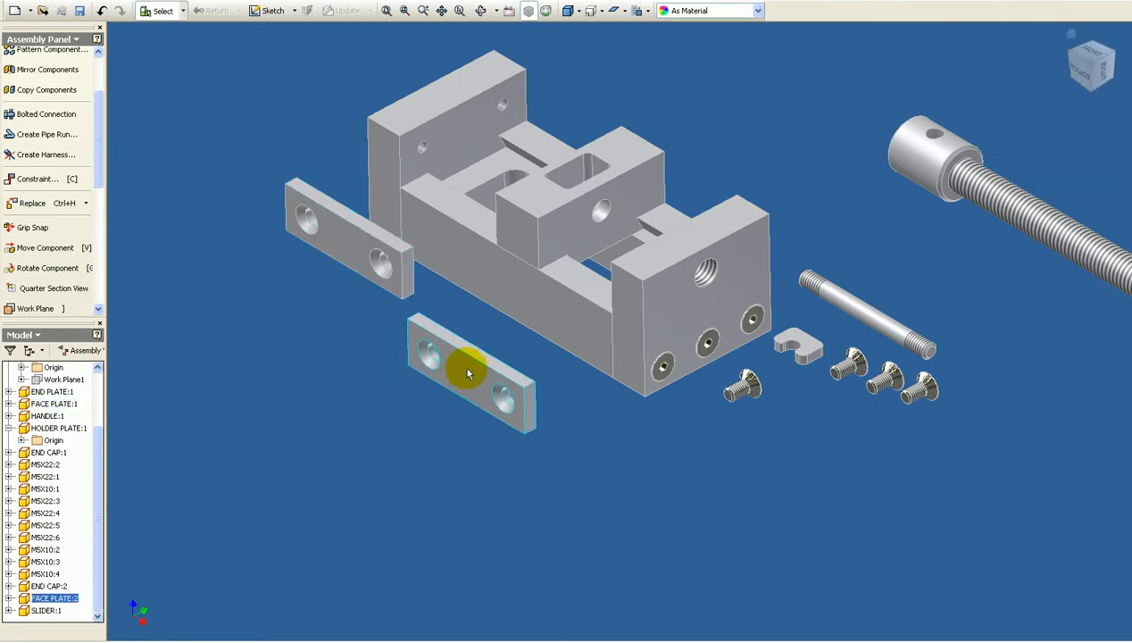
Add an insert constraint joining one hole of FACE PLATE:2 to the matching threaded hole on the end plate's inner face
scroll(463, 365, "down", 4)
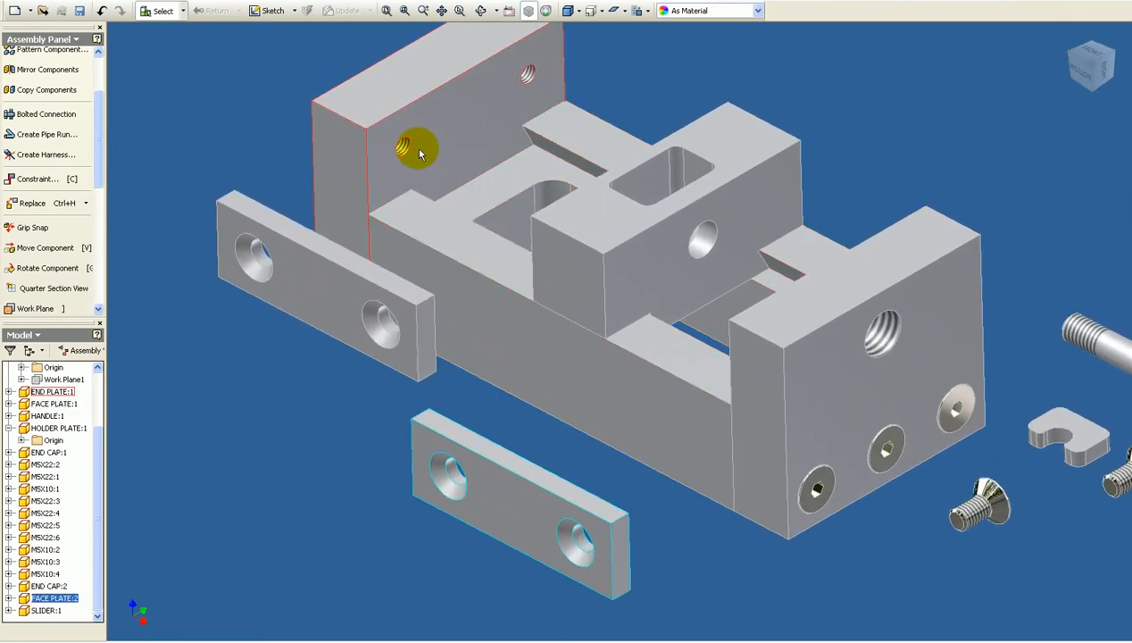
middle_click_drag(541, 73, 593, 171, "shift")
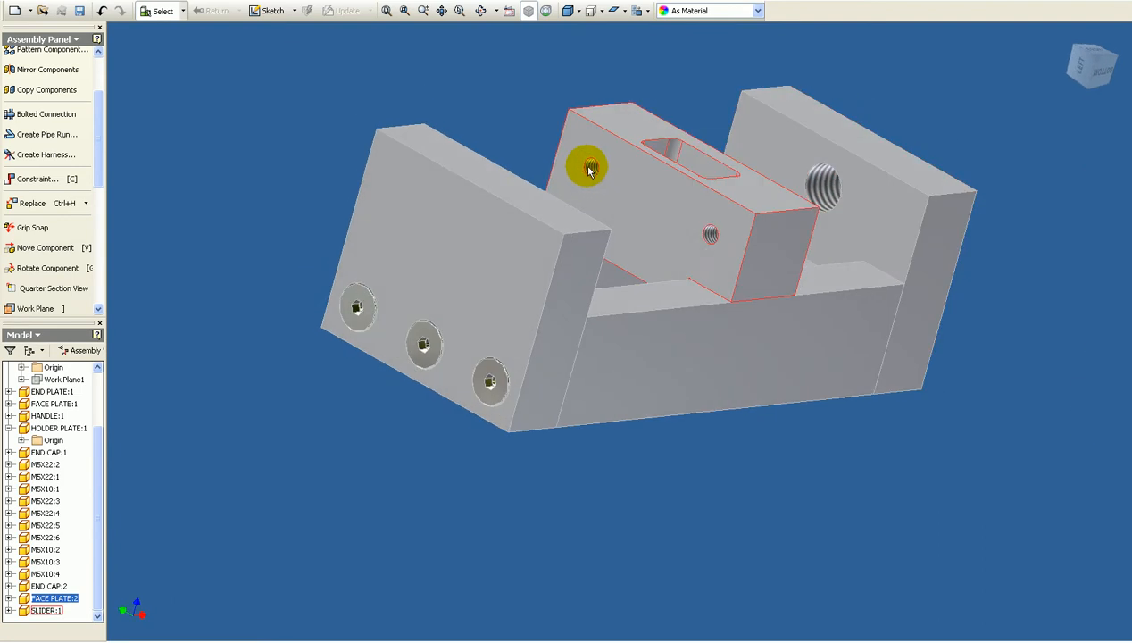
middle_click_drag(647, 210, 628, 228, "shift")
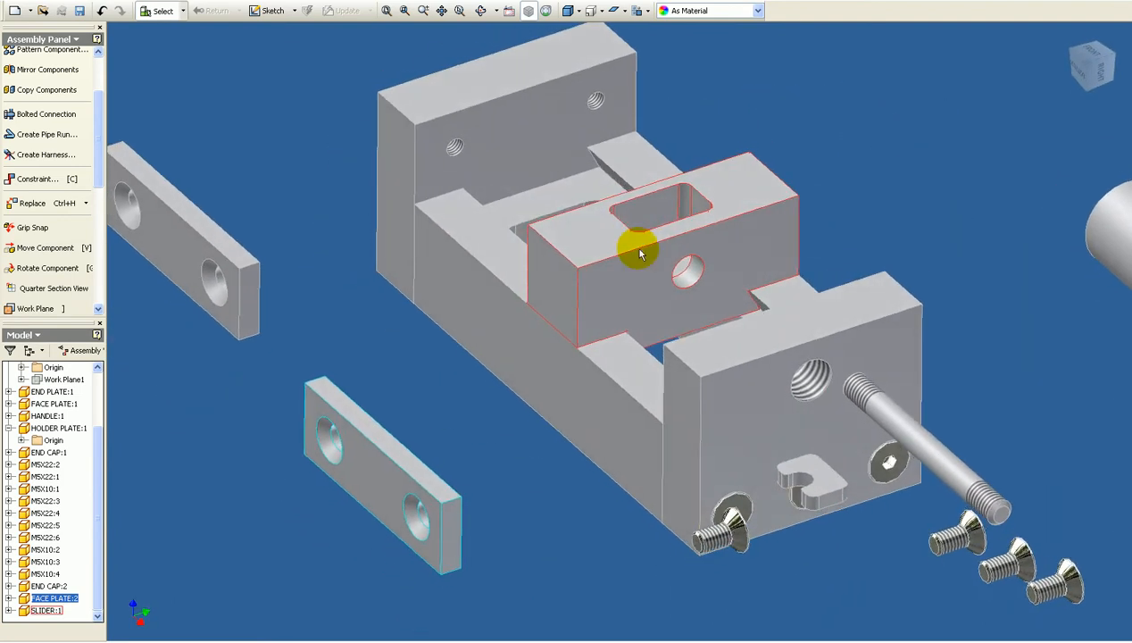
scroll(740, 511, "up", 2)
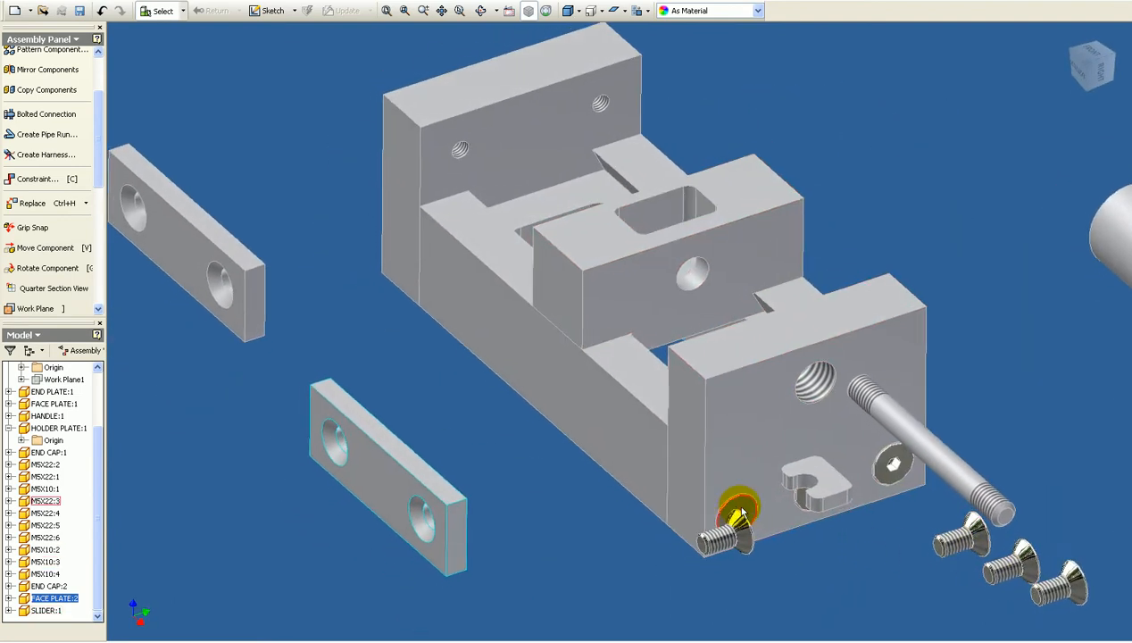
scroll(320, 328, "down", 2)
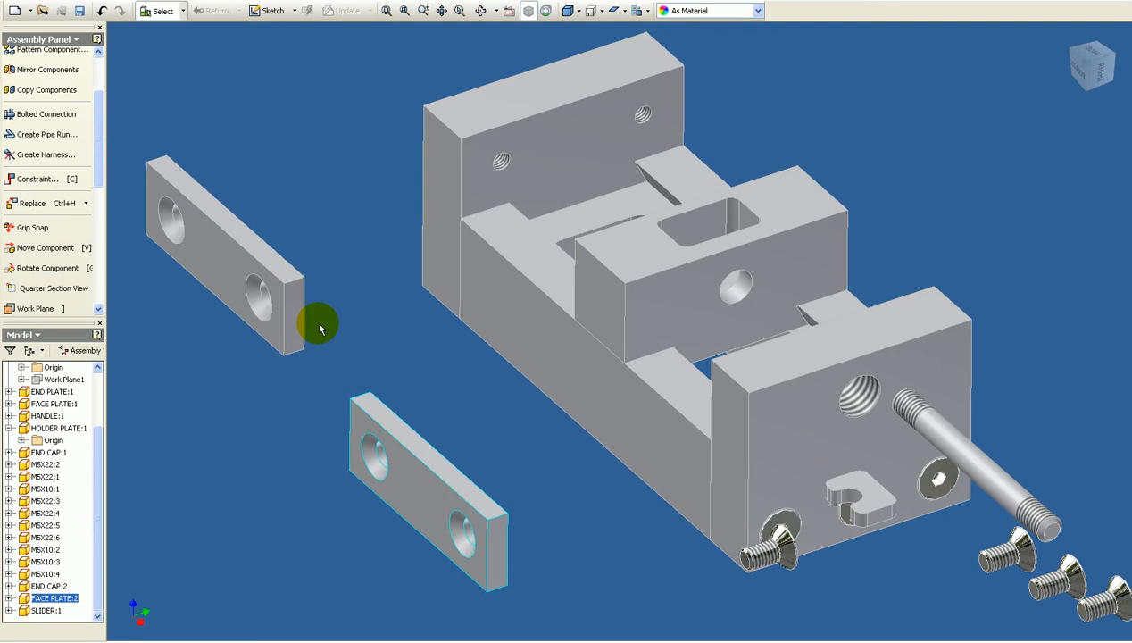
key("c")
left_click(645, 449)
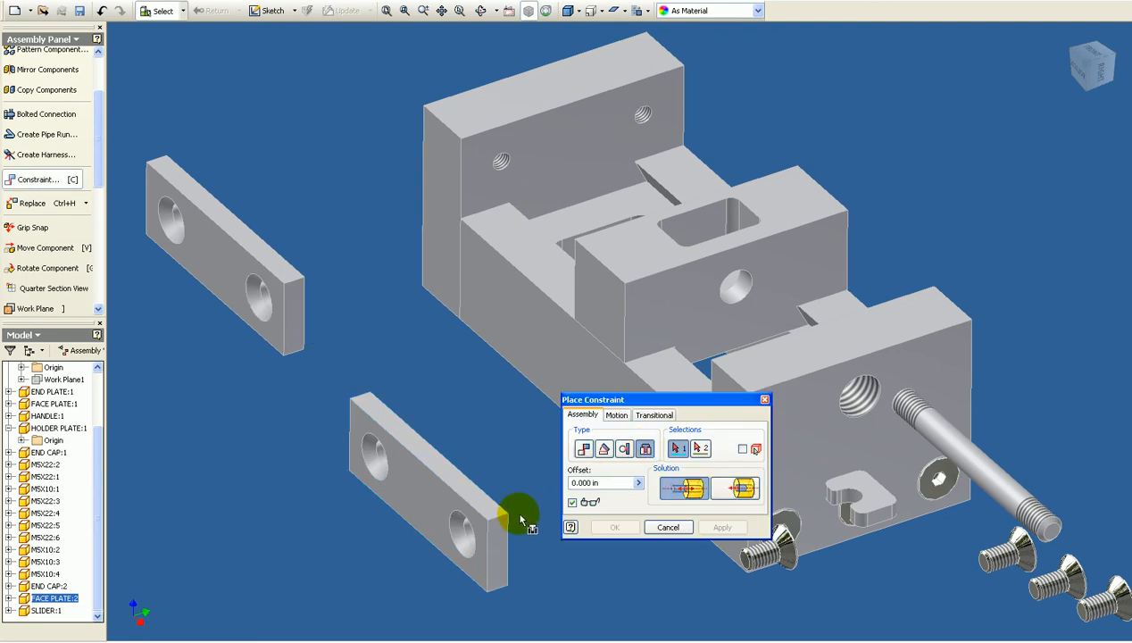
left_click(489, 531)
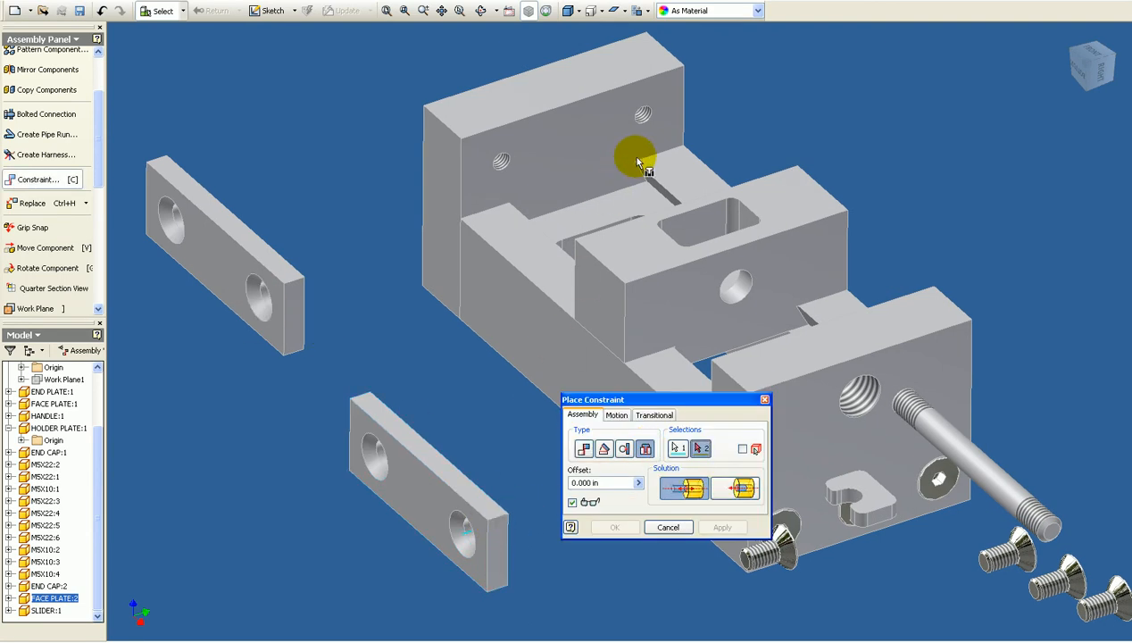
left_click(651, 120)
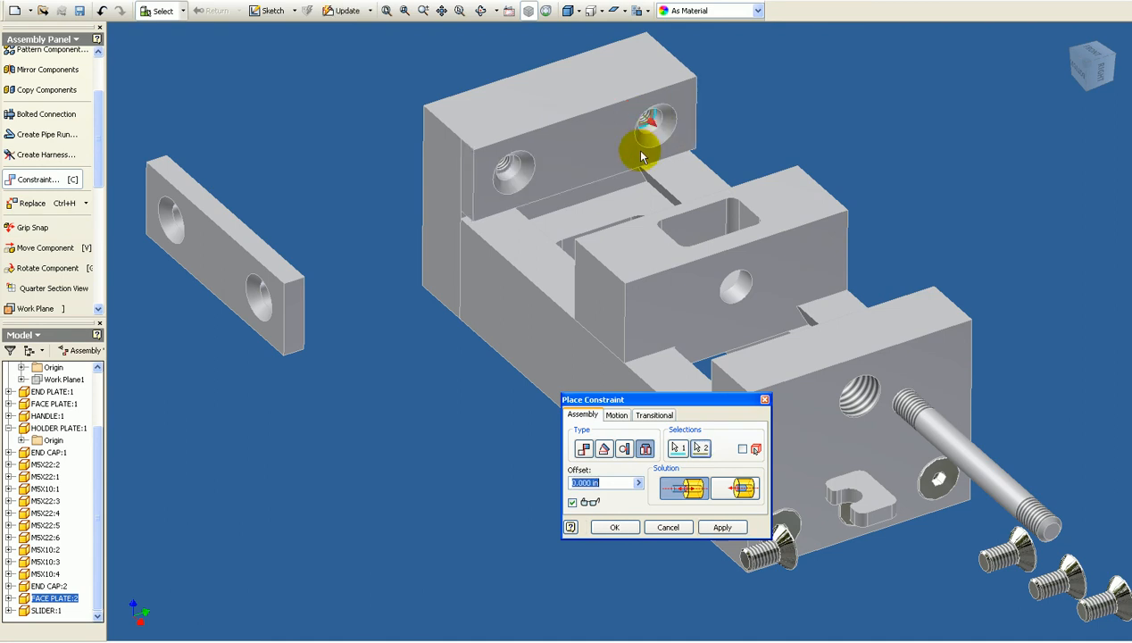
left_click(721, 527)
left_click(672, 527)
Swing FACE PLATE:2 to check its free rotation, and lock it to the end plate with an insert constraint on the other hole pair
left_click_drag(574, 122, 582, 106)
key("c")
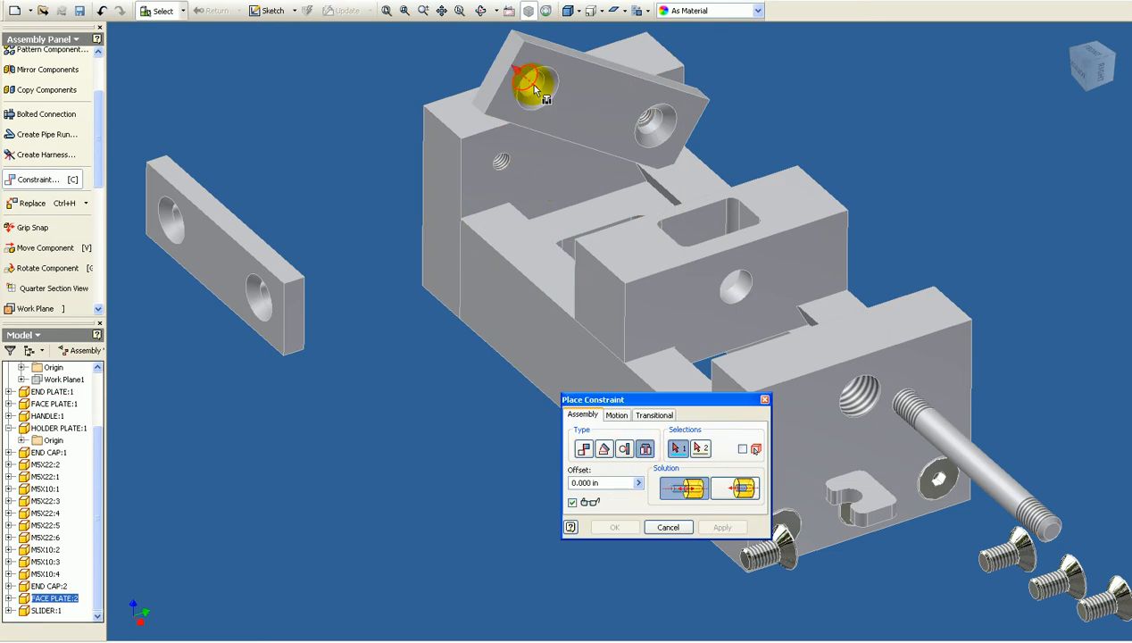
left_click(505, 158)
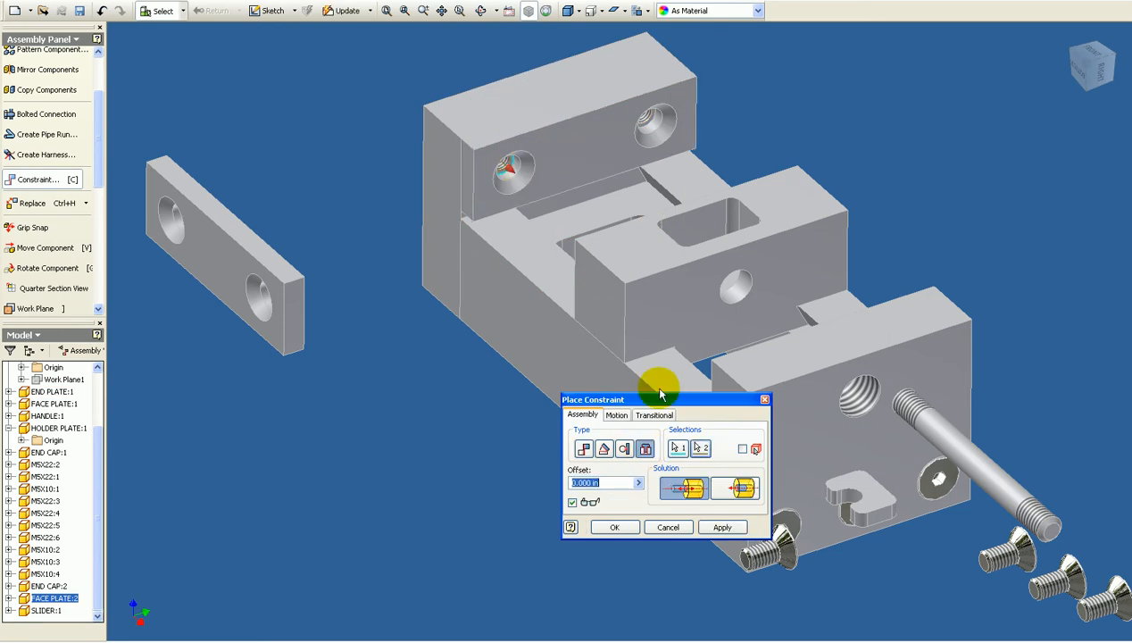
left_click(723, 528)
Add an insert constraint joining a hole of FACE PLATE:1 to the slider's matching threaded hole, and swing the plate to check its free rotation
key("F5")
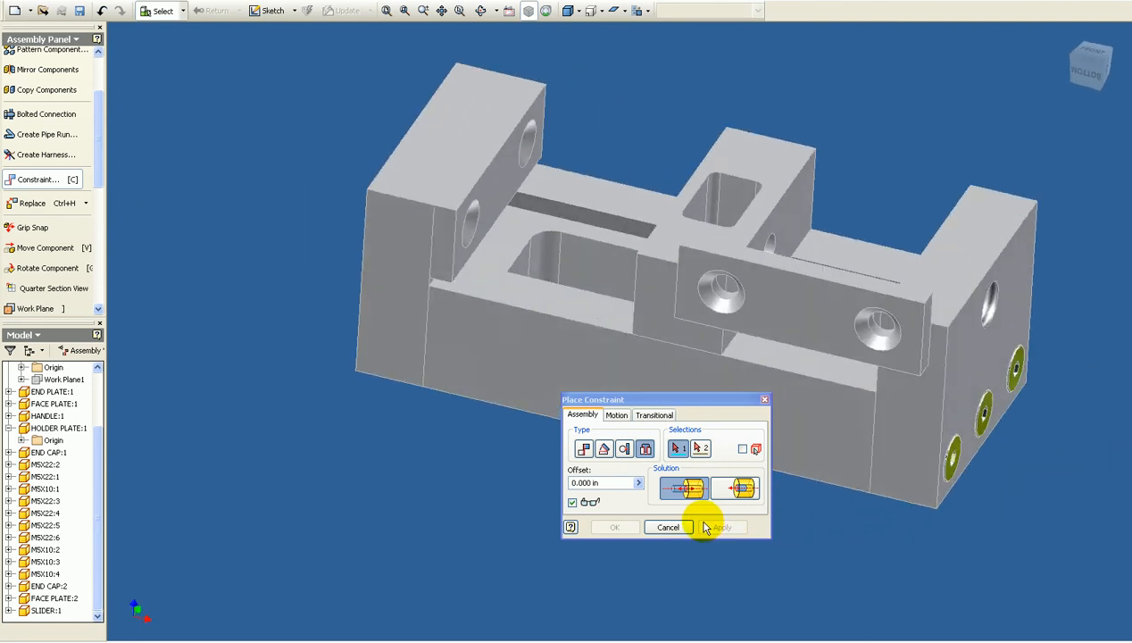
key("F5")
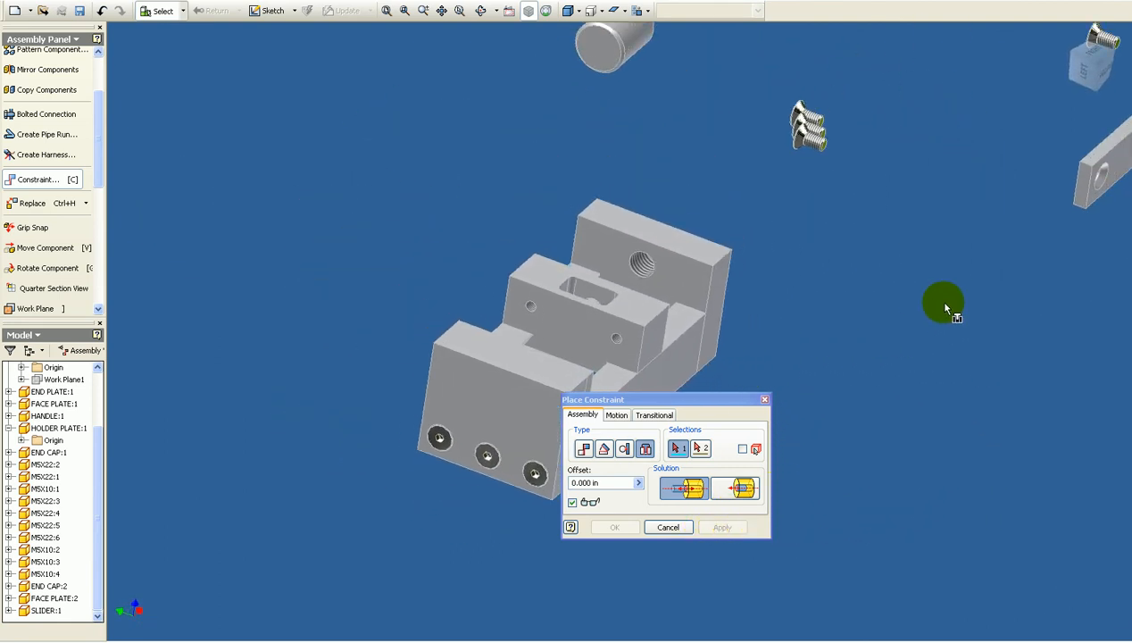
left_click(1087, 176)
left_click(533, 304)
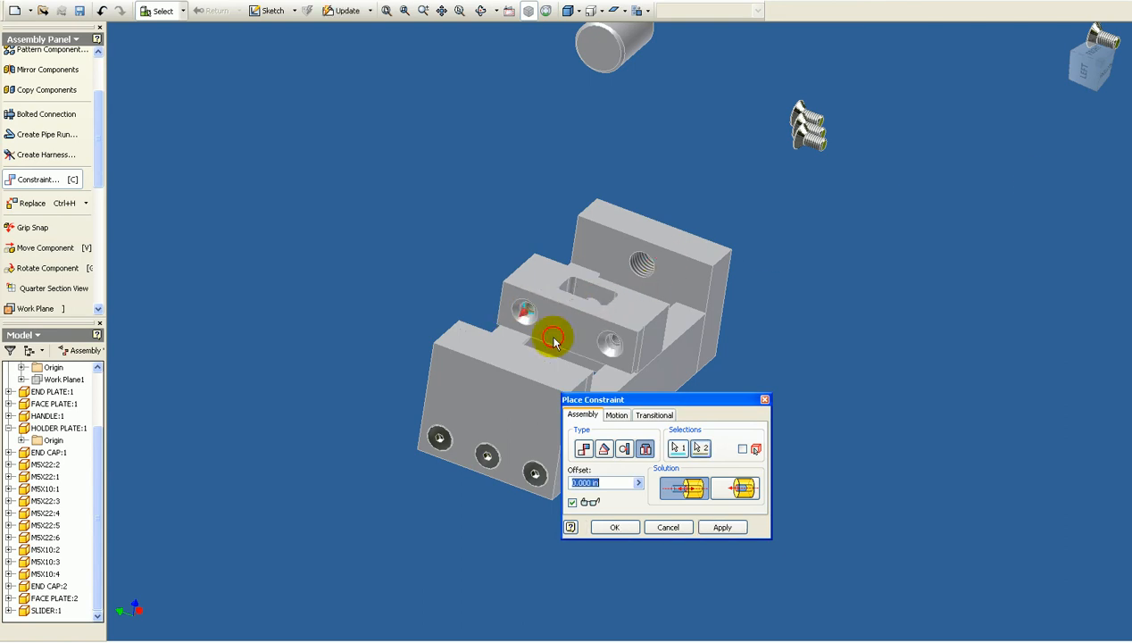
left_click(668, 527)
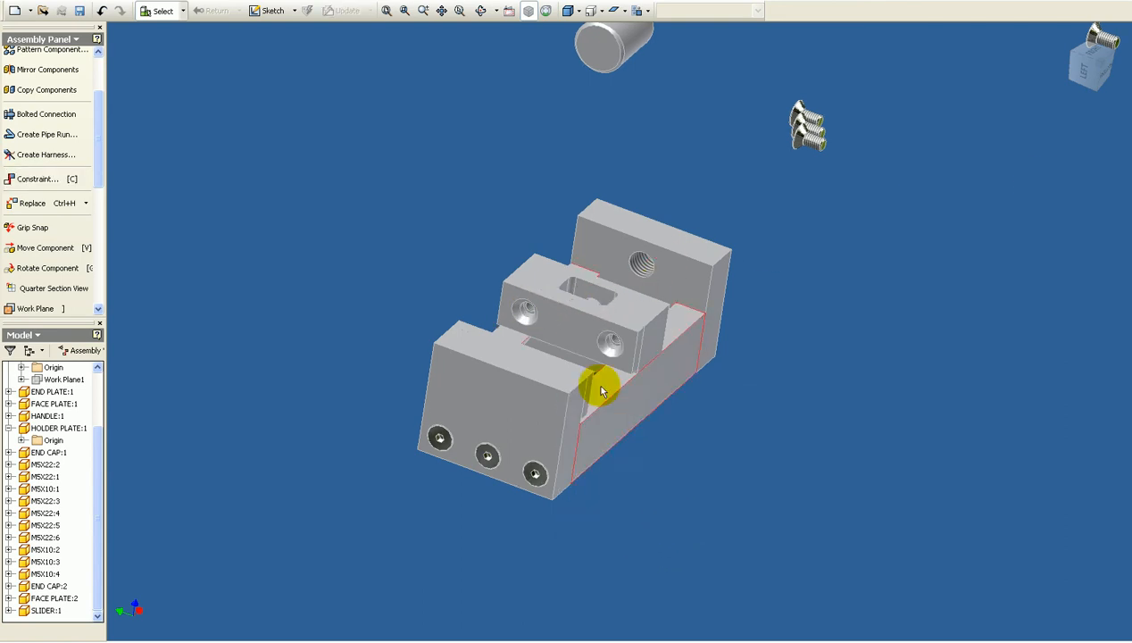
left_click_drag(585, 321, 598, 283)
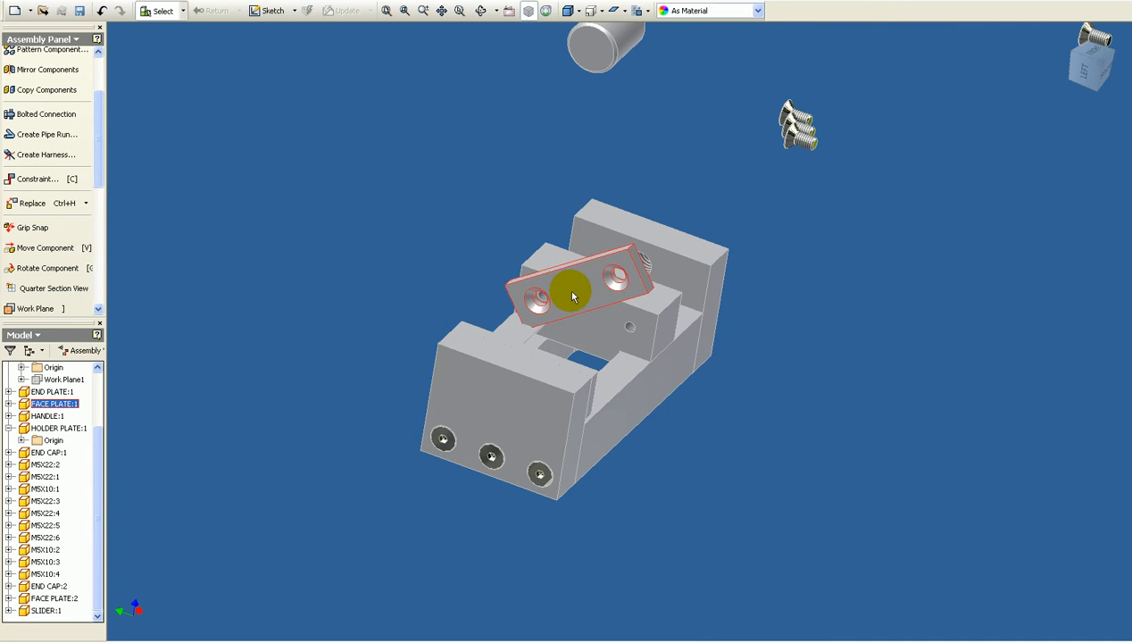
Add an insert constraint joining FACE PLATE:1's other hole to the slider's remaining threaded hole, fixing the plate flush against the slider
key("c")
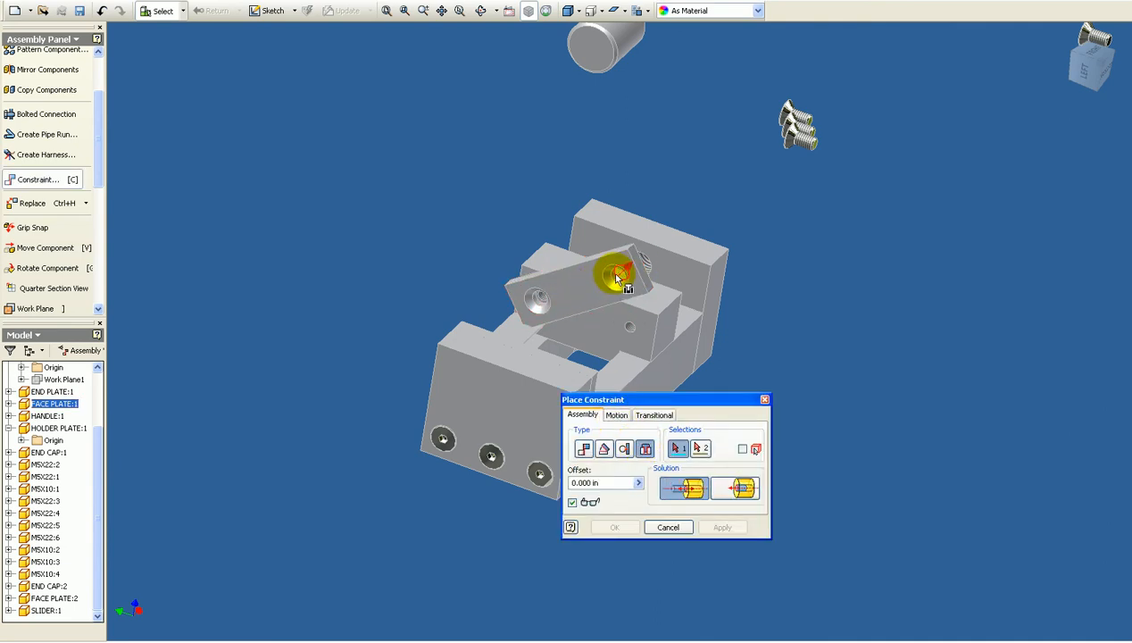
left_click(625, 333)
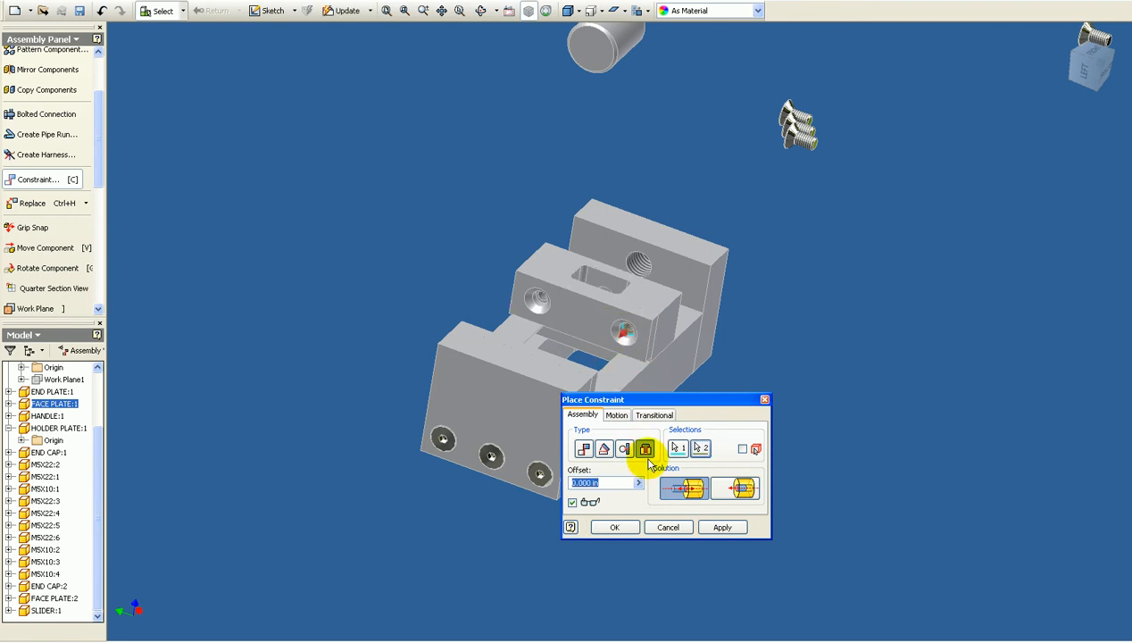
left_click(720, 523)
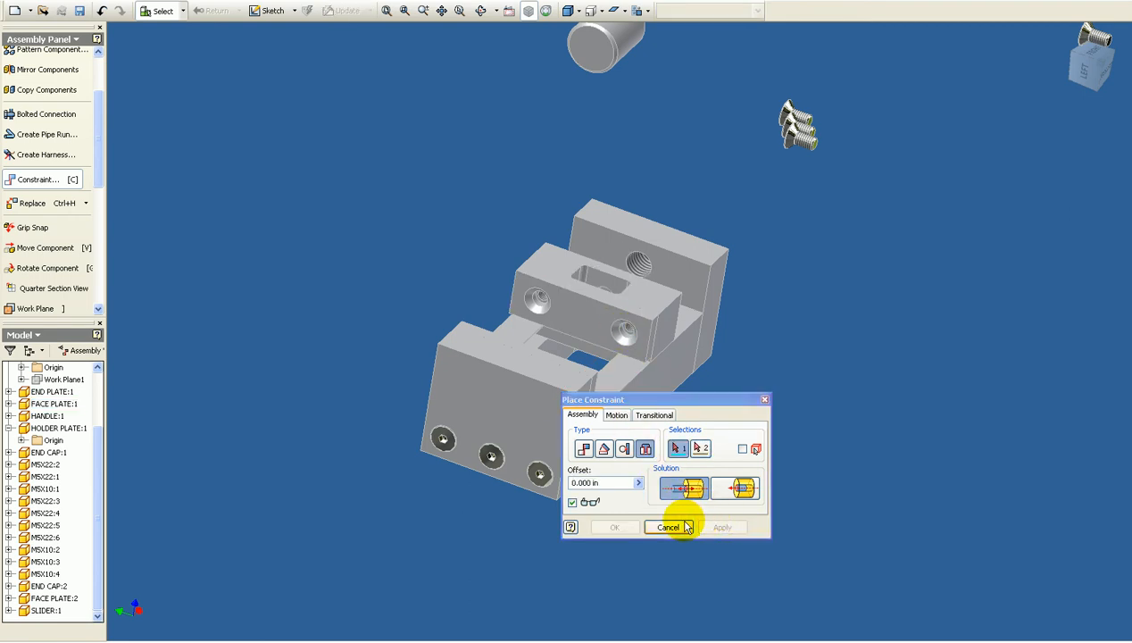
left_click(689, 526)
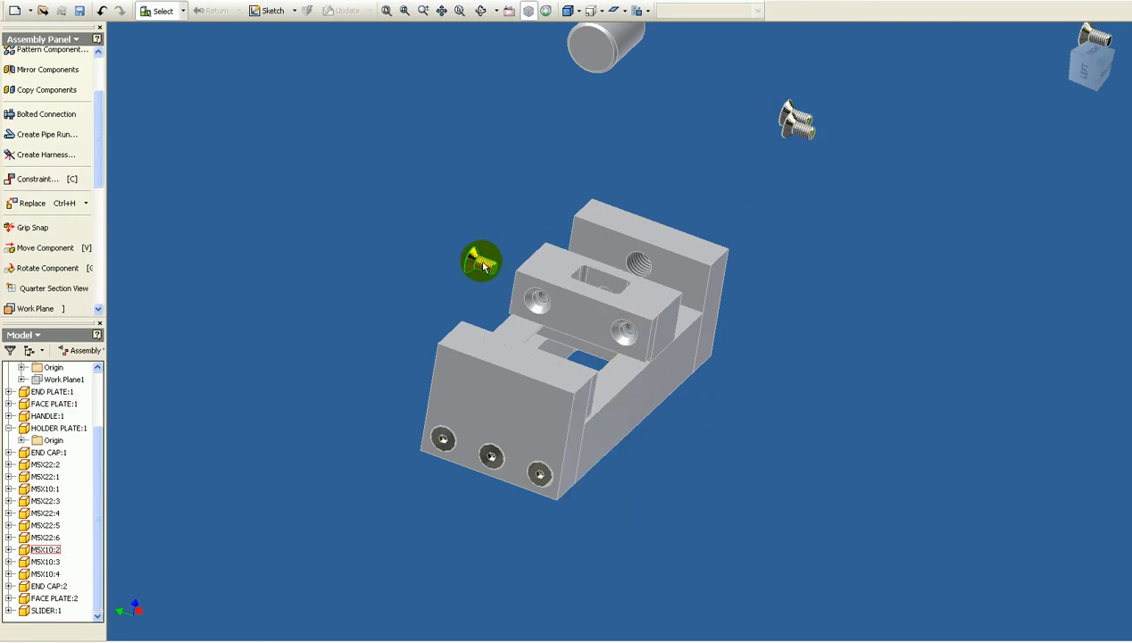
Move screws M5X10:2 and M5X10:3 beside the slider, and insert M5X10:3 into one countersunk hole of FACE PLATE:1 with the aligned solution
left_click(483, 263)
left_click(789, 128)
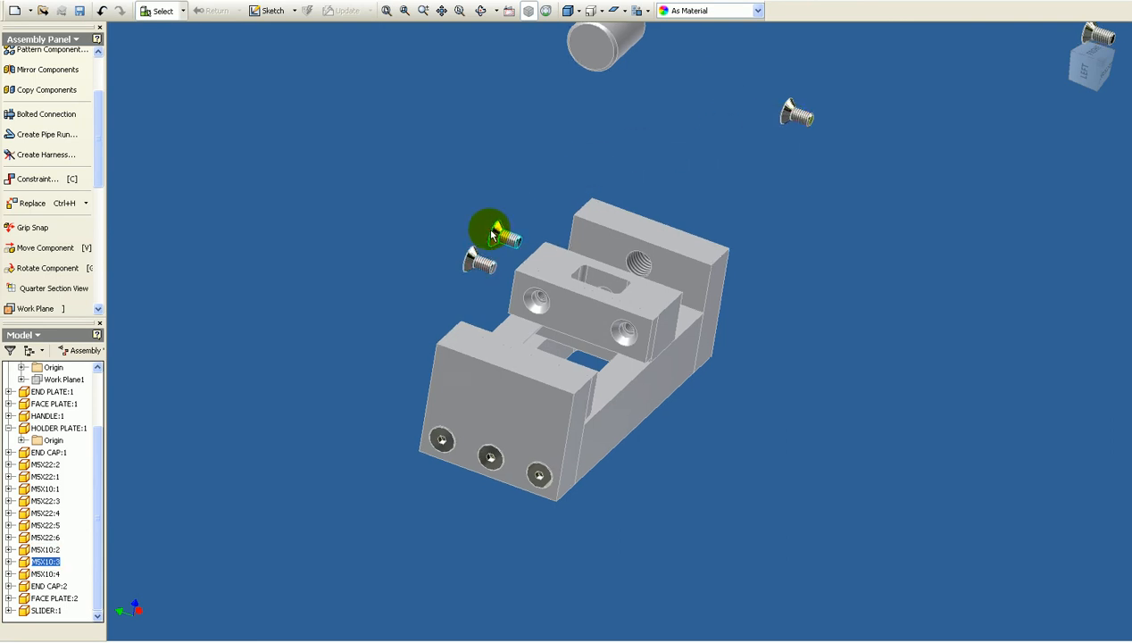
scroll(491, 234, "down", 5)
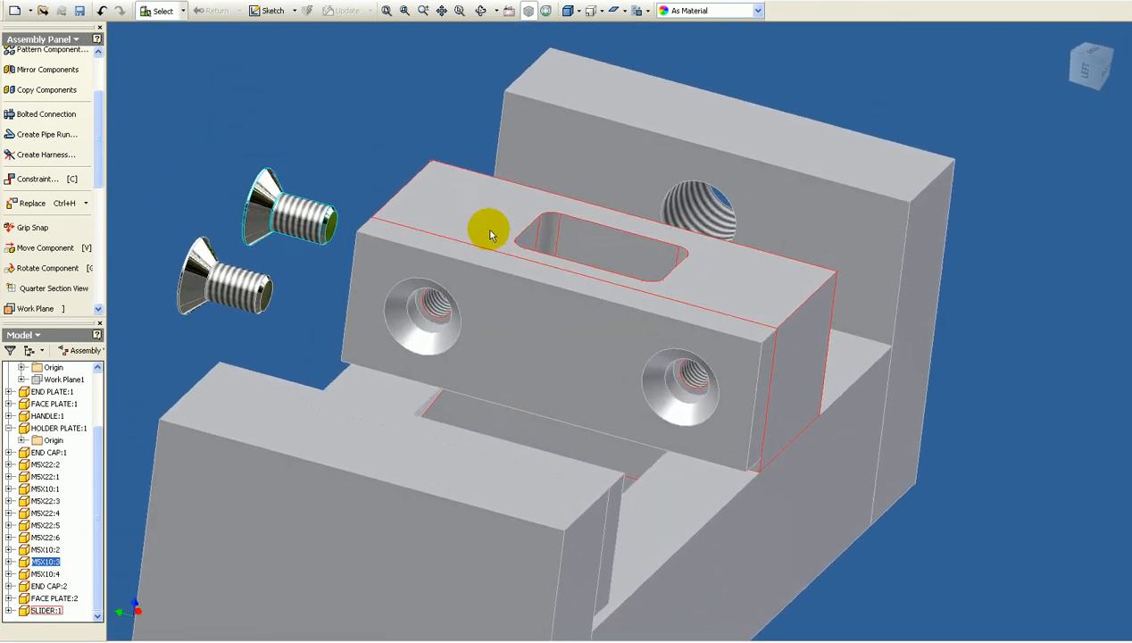
scroll(490, 234, "down", 2)
key("c")
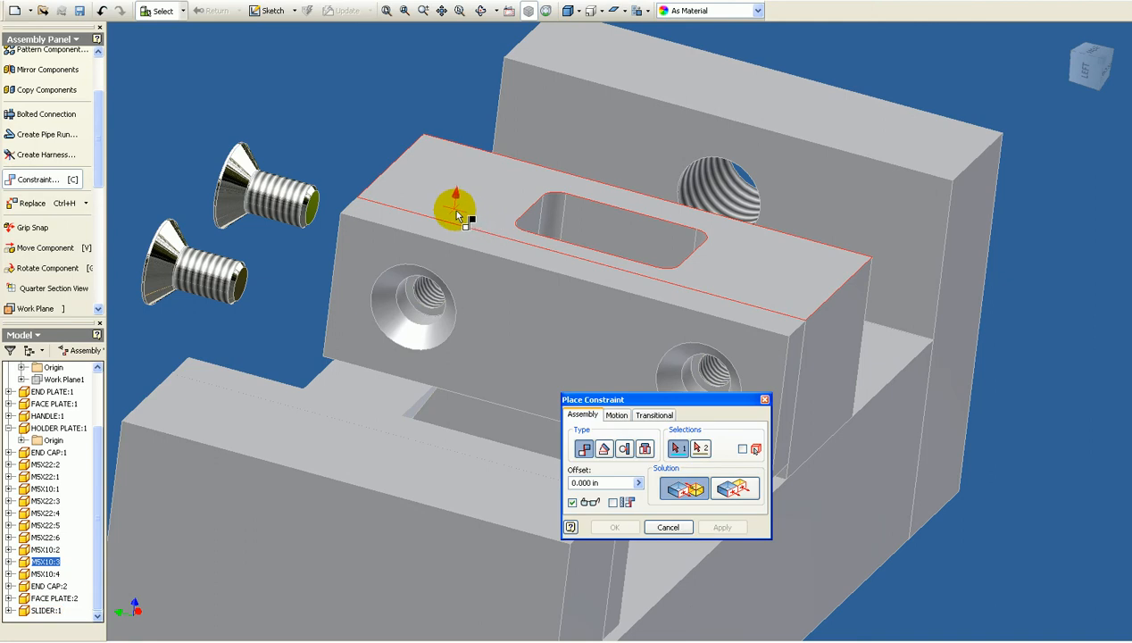
left_click(631, 447)
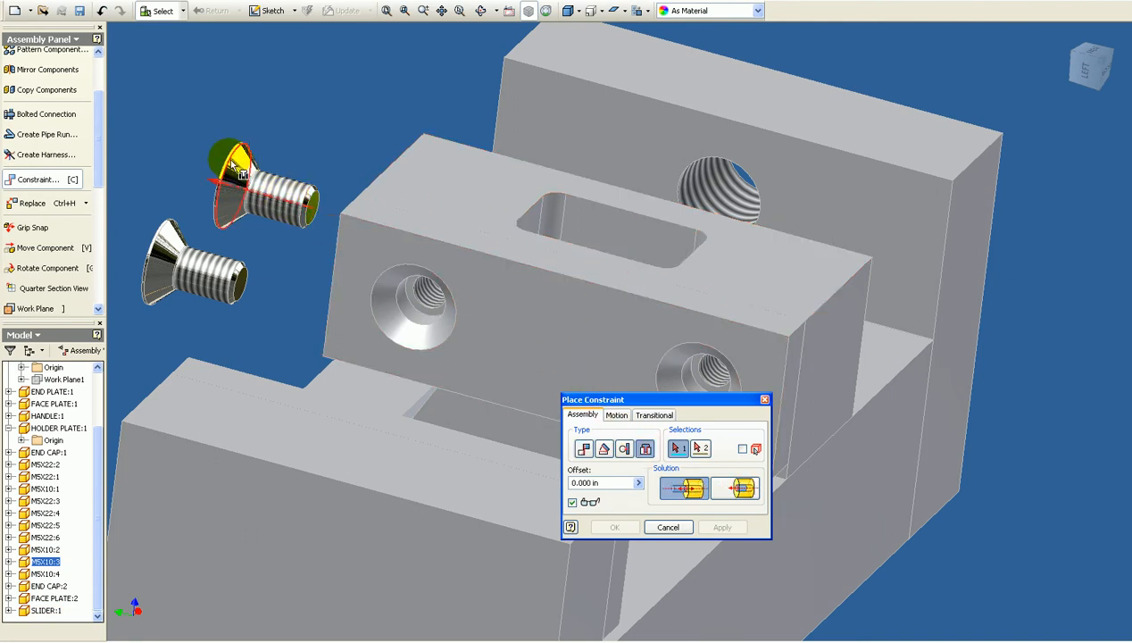
left_click(378, 280)
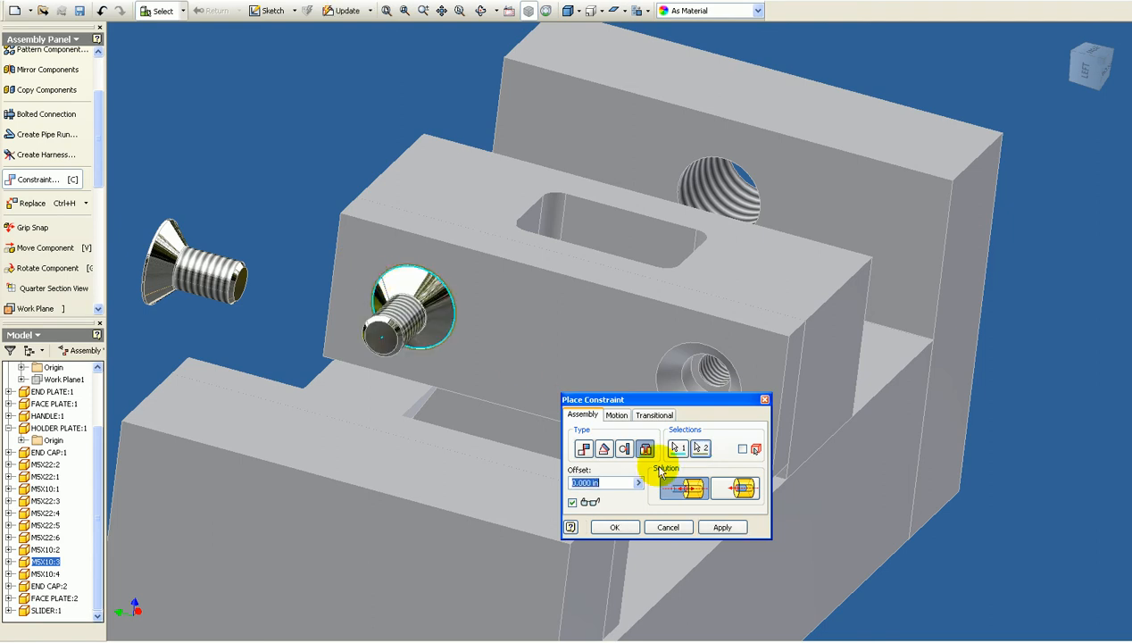
left_click(734, 488)
left_click(722, 527)
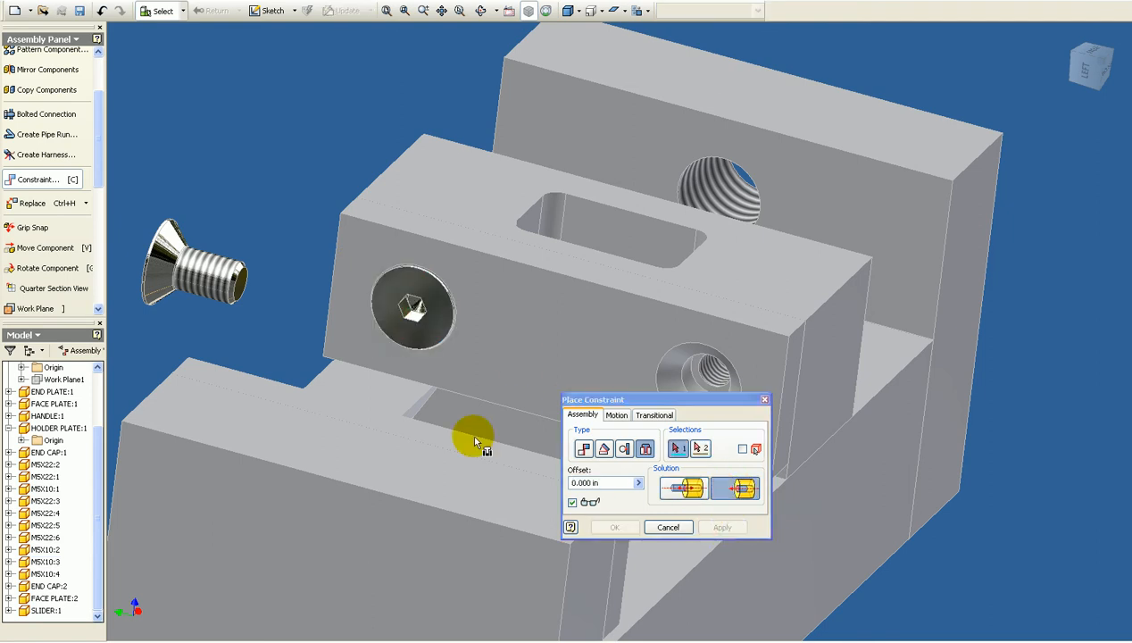
Insert M5X10:2 into the remaining countersunk hole of FACE PLATE:1 with an aligned insert constraint
left_click(161, 252)
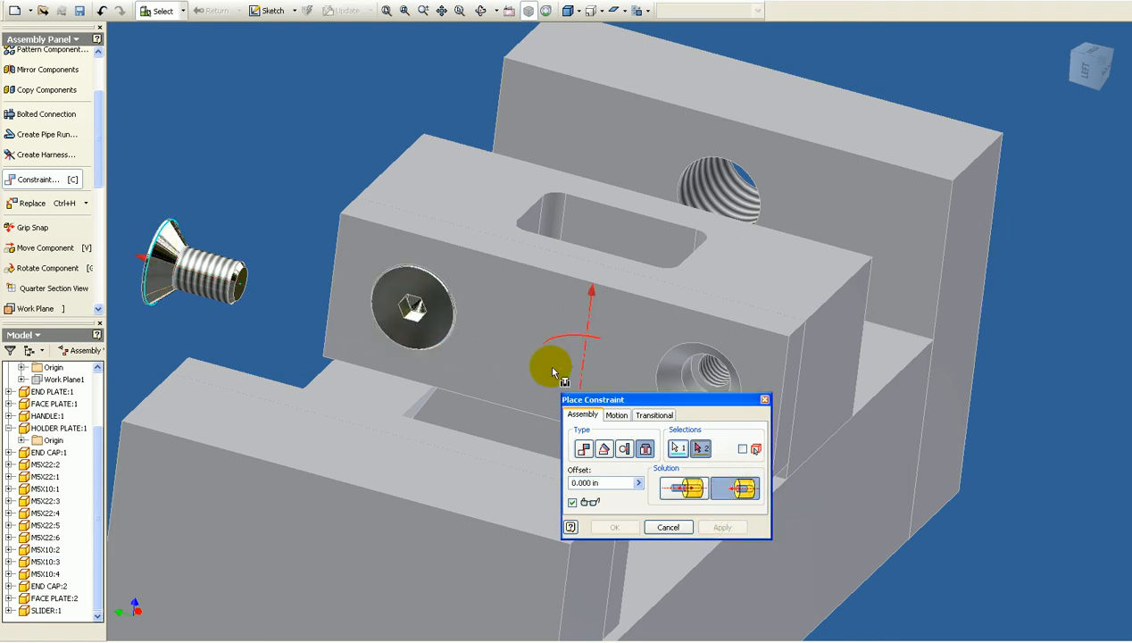
left_click(663, 355)
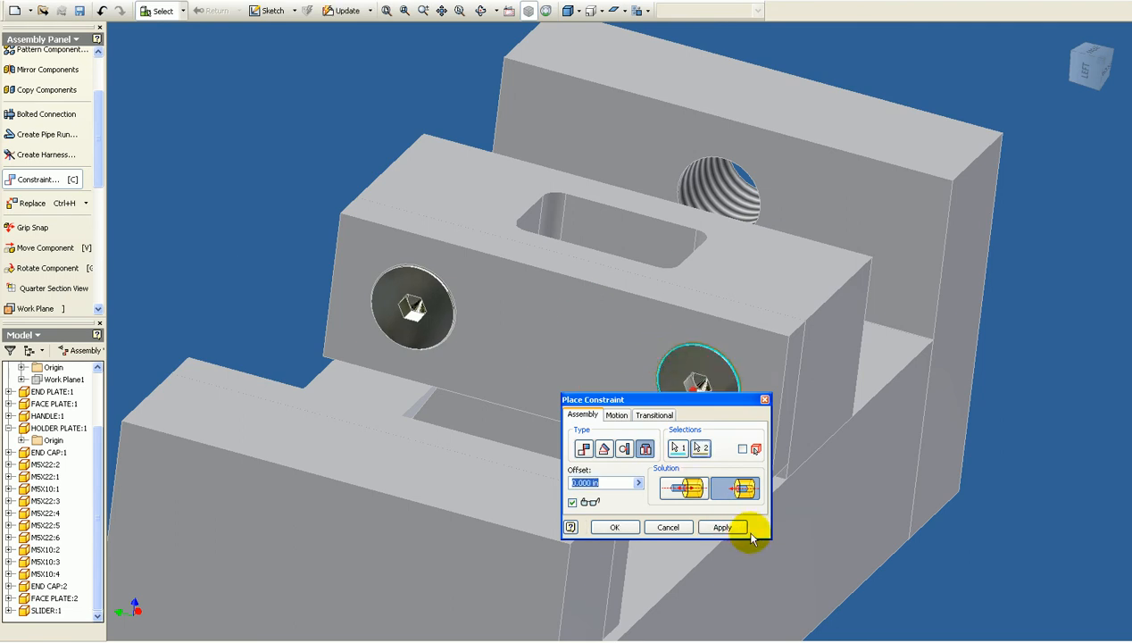
left_click(723, 527)
Insert a third M5X10 screw into one countersunk hole of FACE PLATE:2 on the end plate, using the aligned solution
scroll(758, 463, "down", 5)
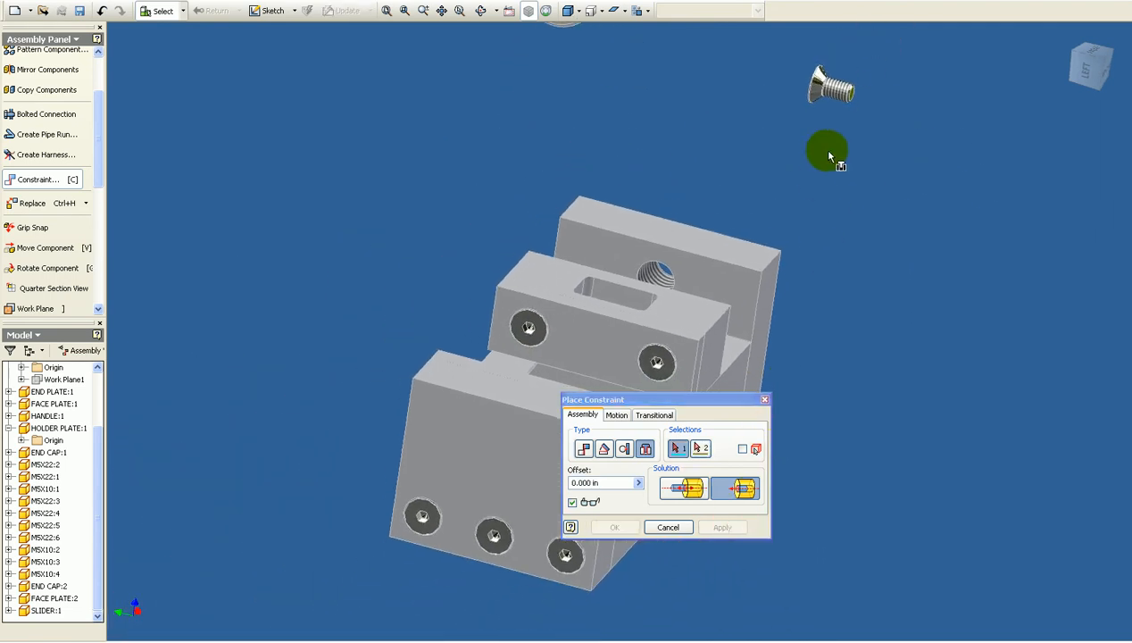
left_click(815, 93)
middle_click_drag(815, 95, 501, 323, "shift")
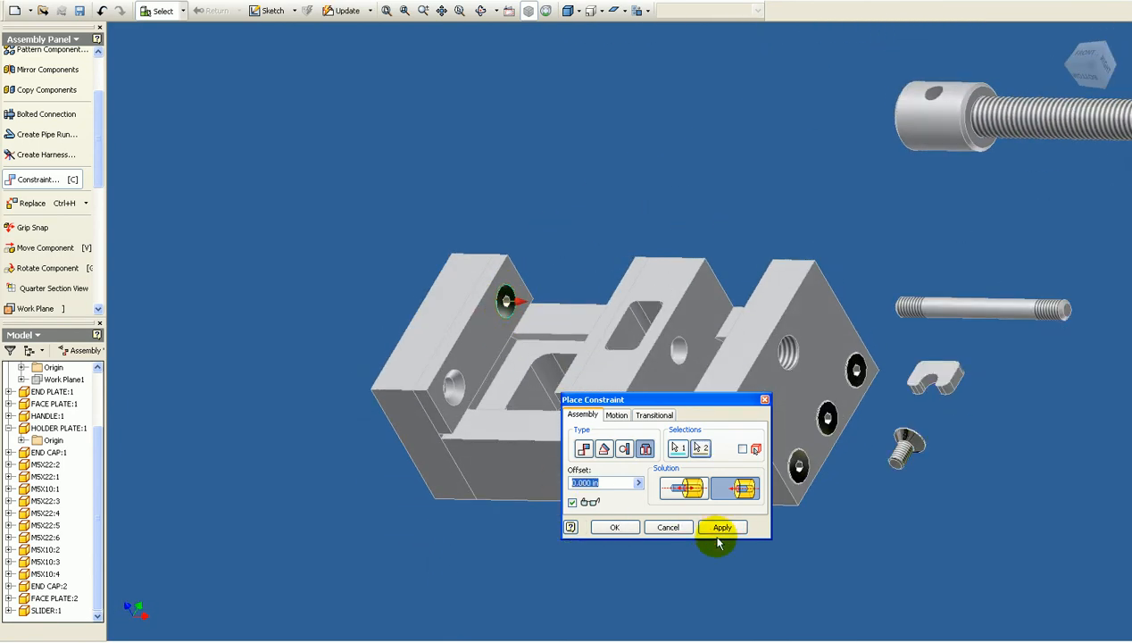
left_click(714, 536)
Insert the last M5X10 screw into the remaining countersunk hole of FACE PLATE:2 and finish placing constraints
left_click(898, 435)
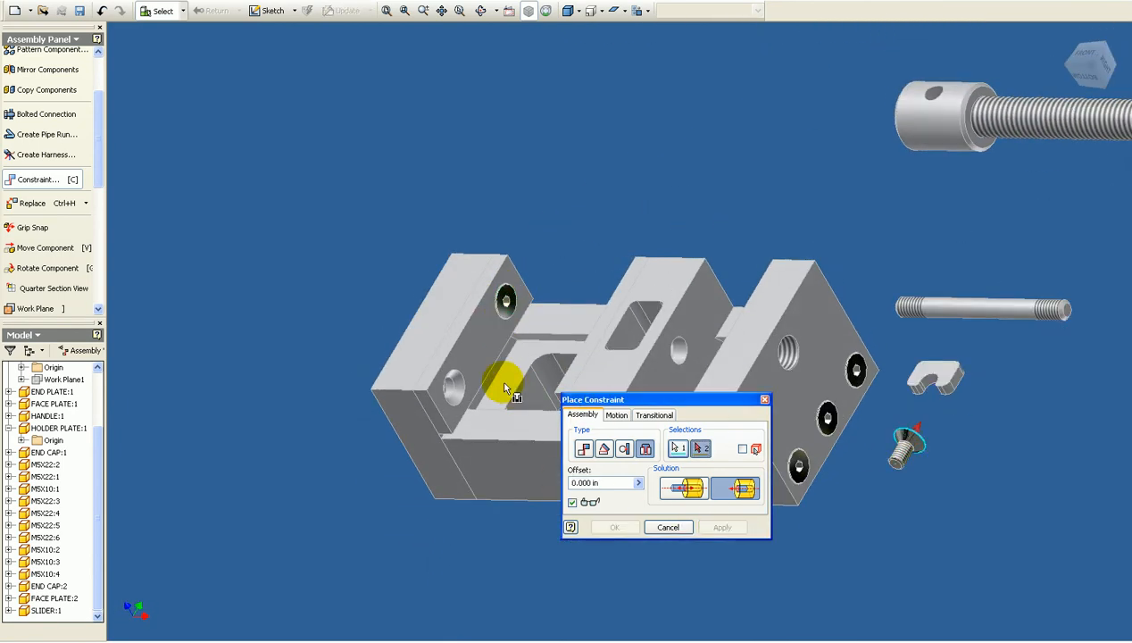
left_click(466, 373)
left_click(723, 527)
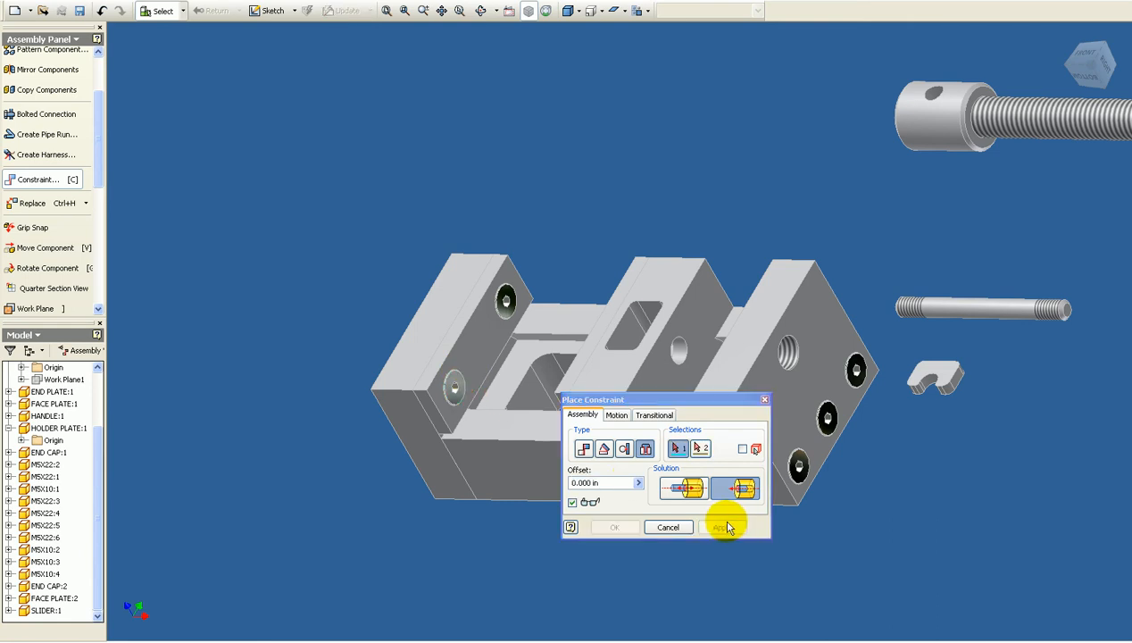
left_click(676, 531)
Move both end caps into the open space between the large threaded vise screw and the handle
key("F6")
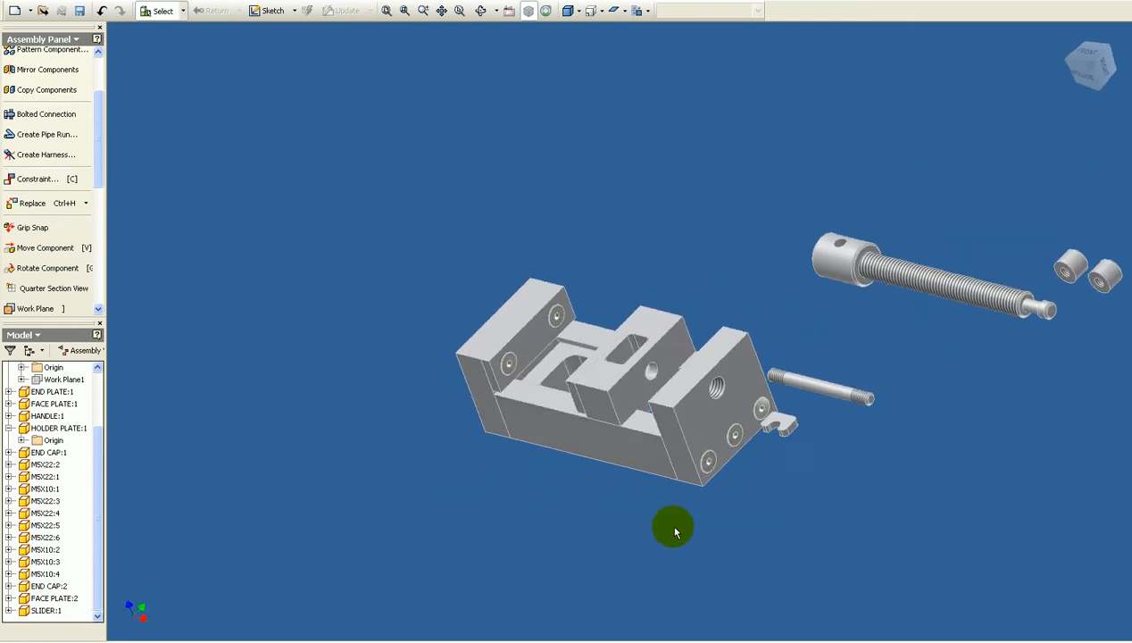
left_click_drag(1072, 410, 786, 382)
left_click(1029, 431)
left_click_drag(1098, 433, 818, 400)
scroll(821, 397, "down", 2)
scroll(864, 339, "up", 2)
scroll(906, 375, "down", 3)
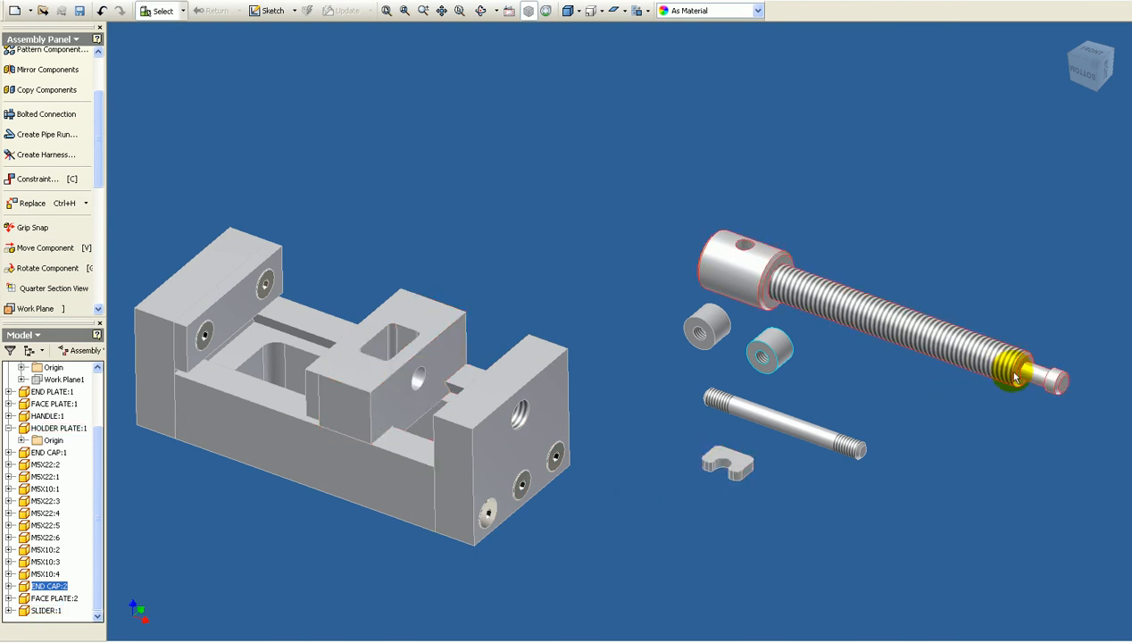
Add an opposed insert constraint joining the vise screw's shoulder at the narrow neck to the slider's round hole, with 0.000 in offset
key("c")
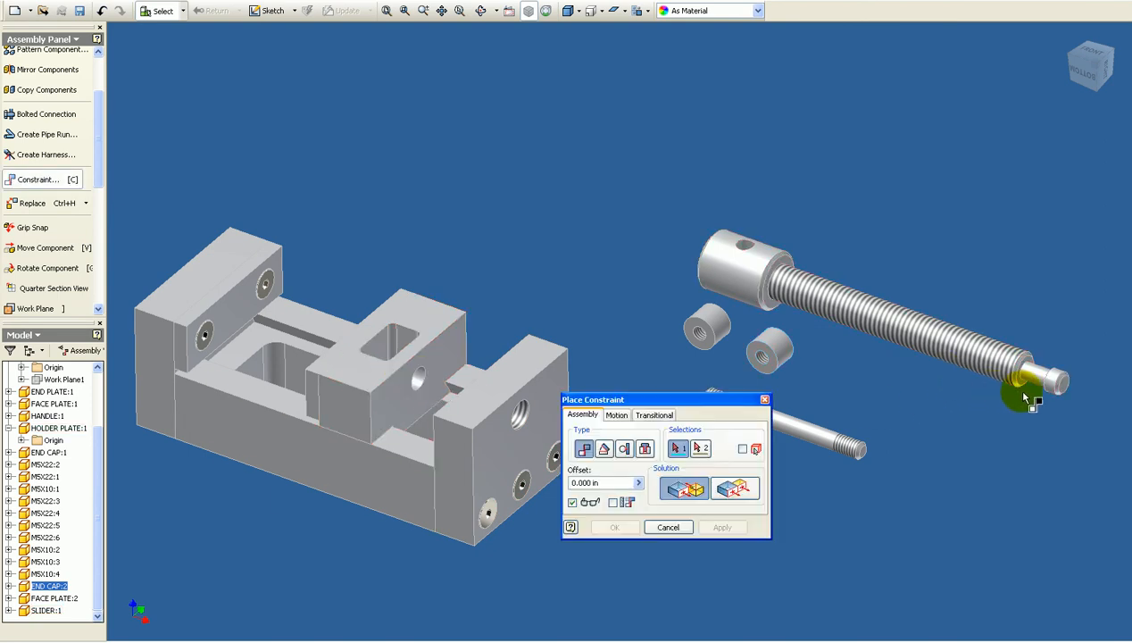
left_click(645, 448)
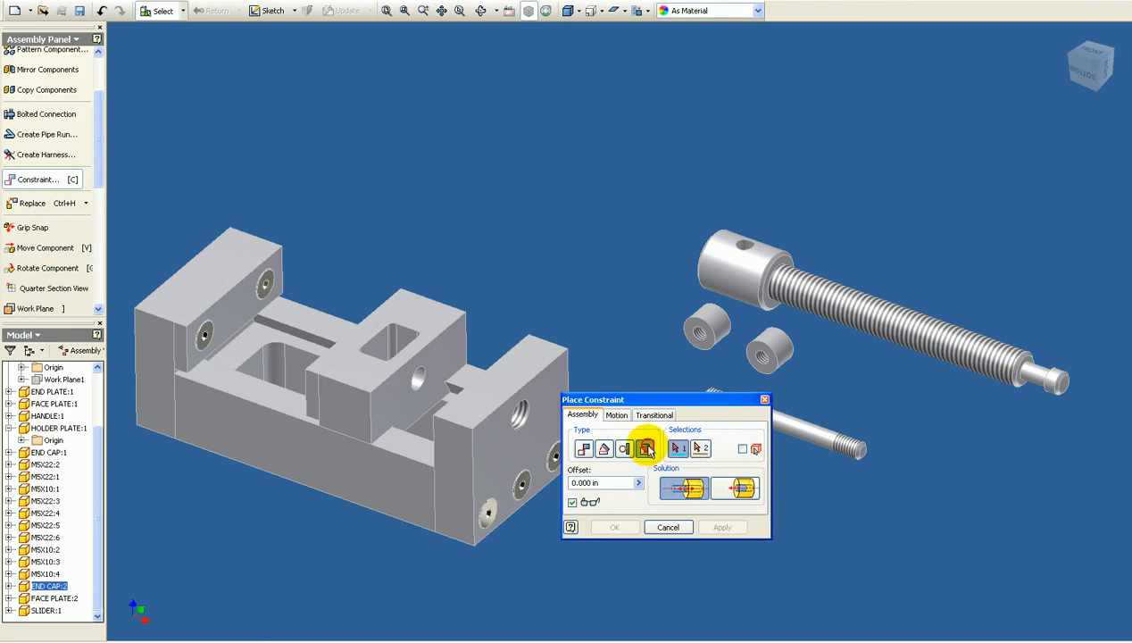
left_click(1019, 384)
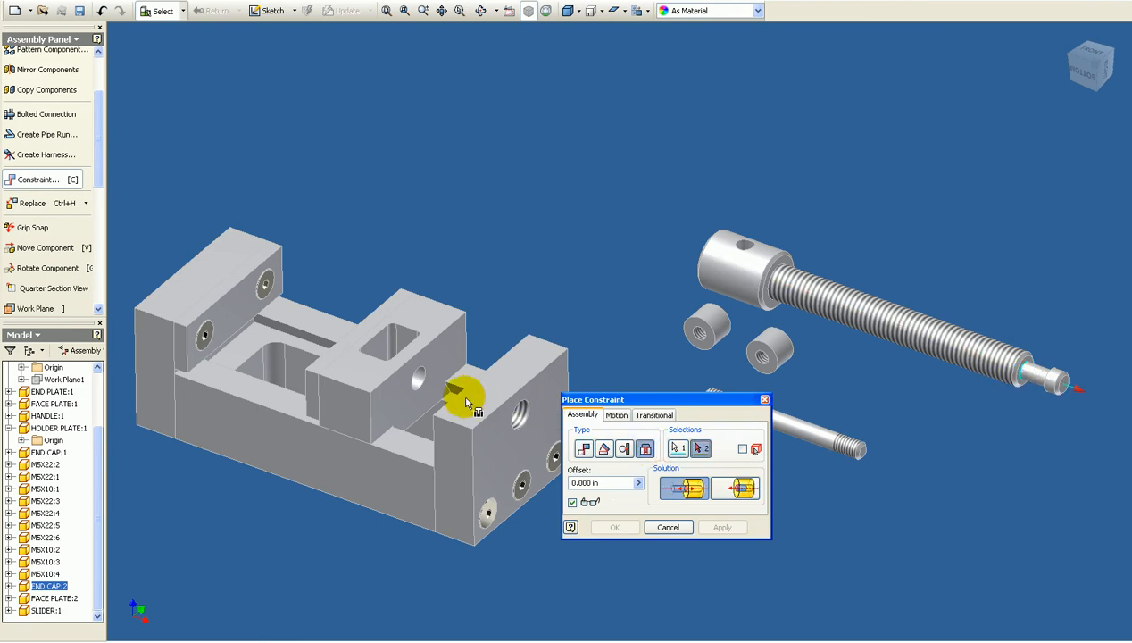
left_click(421, 391)
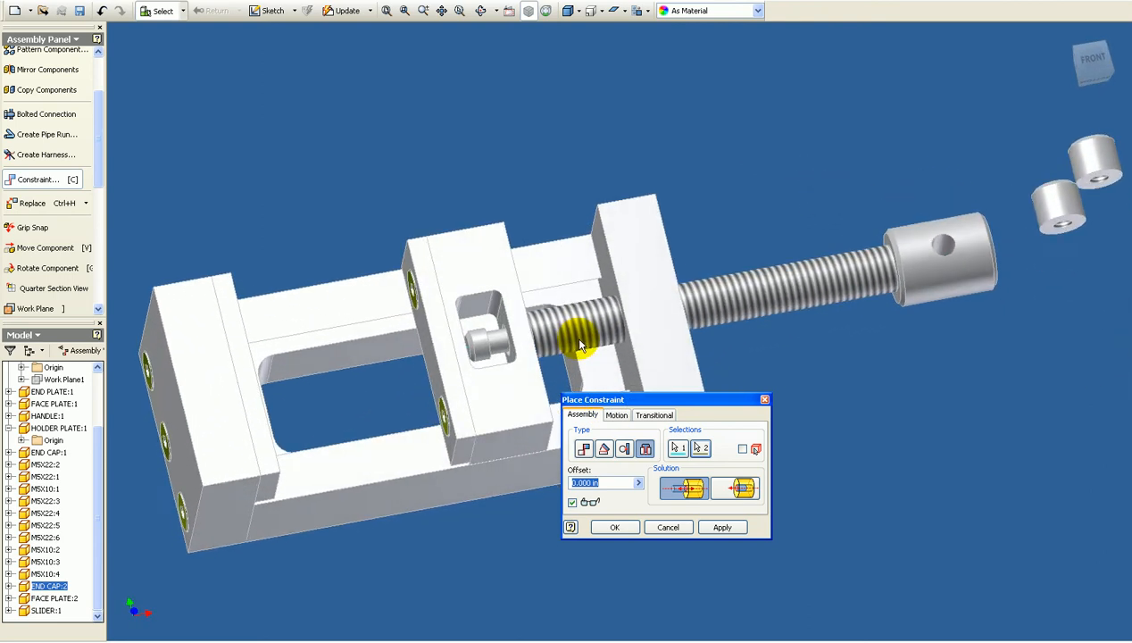
left_click(717, 527)
left_click(683, 527)
Move HOLDER PLATE:1 beside the slider and mate the axis of its U-shaped cutout to the axis of the vise screw's narrow neck
left_click_drag(991, 404, 514, 296)
scroll(526, 330, "down", 3)
scroll(525, 333, "down", 5)
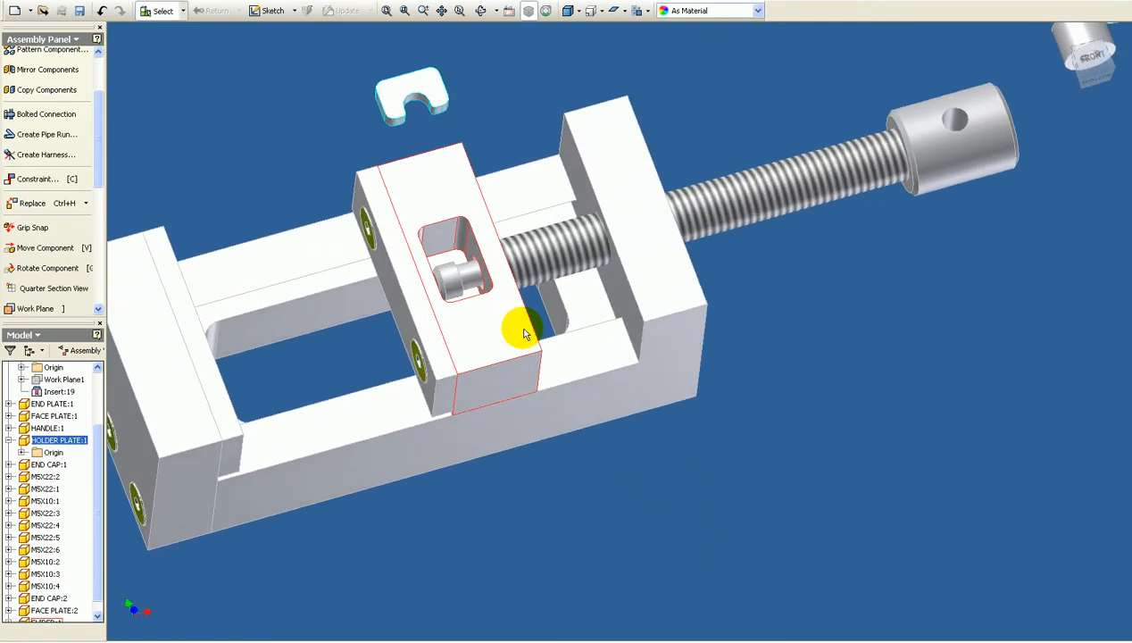
scroll(525, 333, "down", 1)
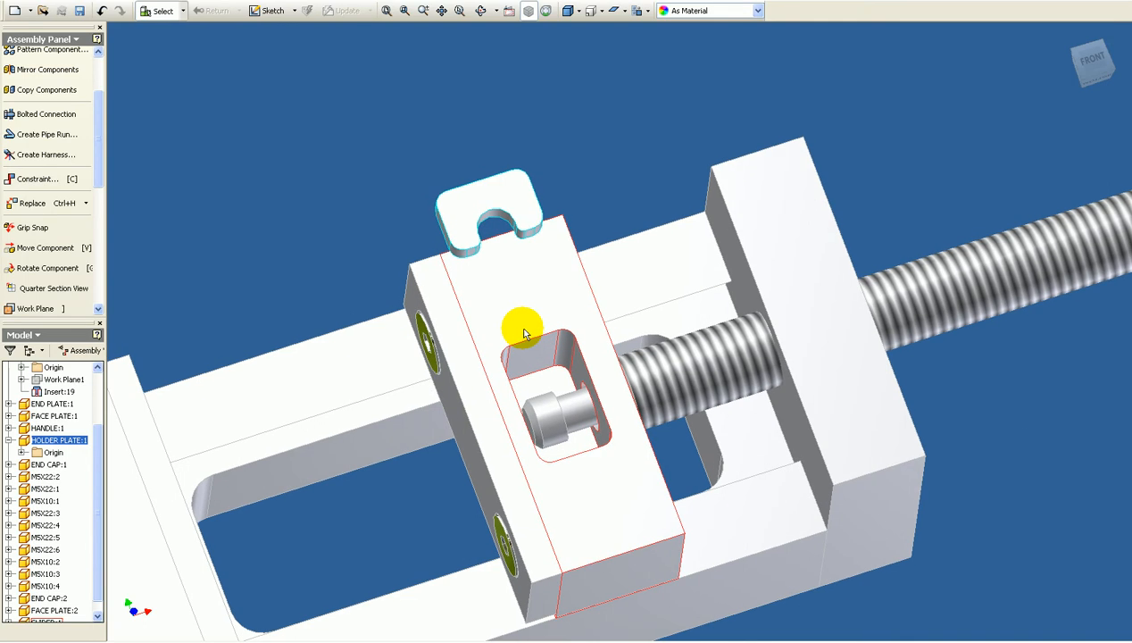
key("c")
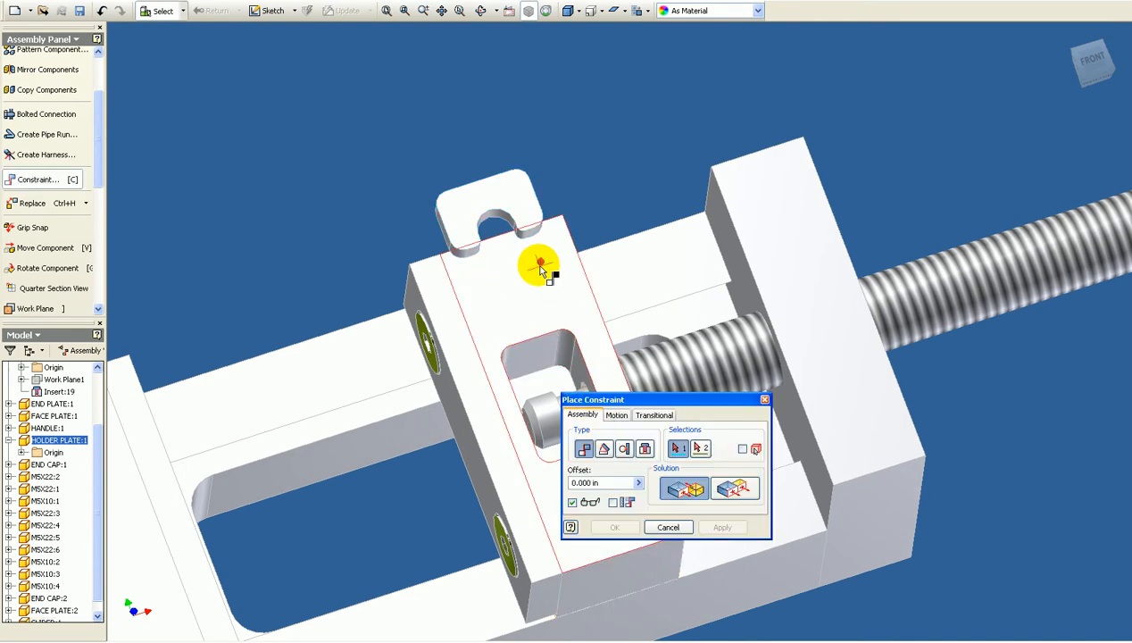
left_click(508, 221)
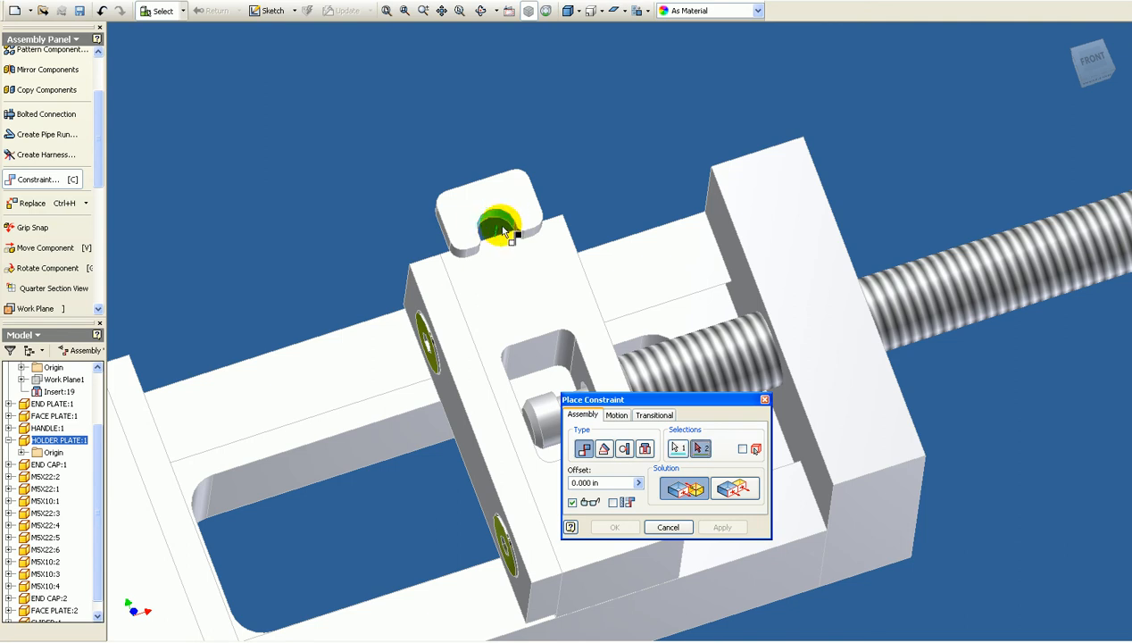
left_click_drag(580, 399, 740, 342)
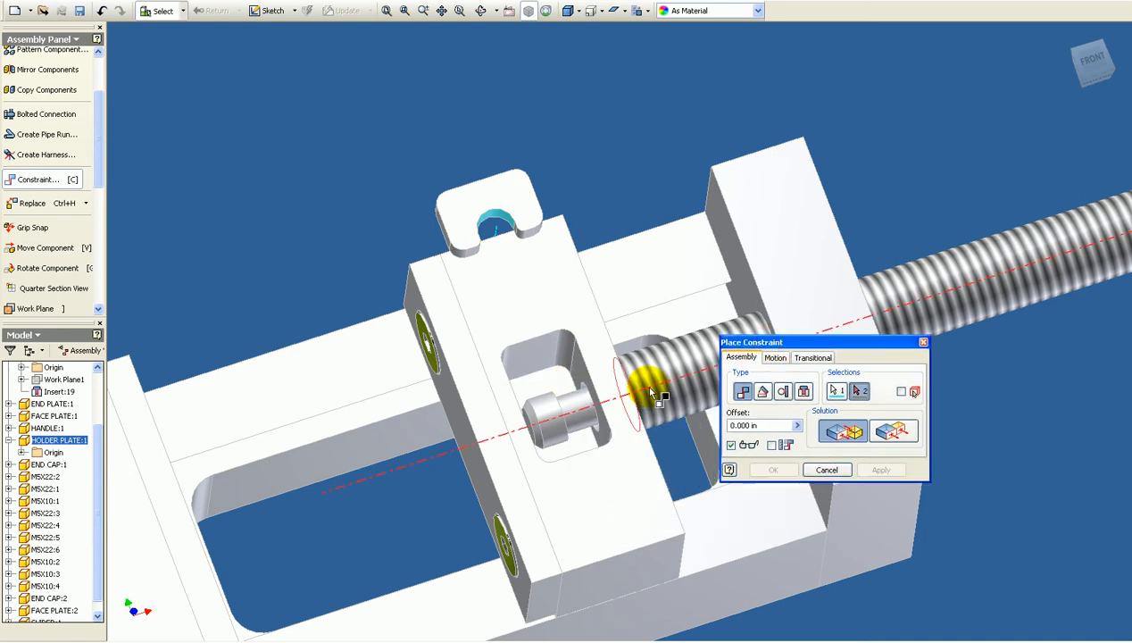
left_click(581, 413)
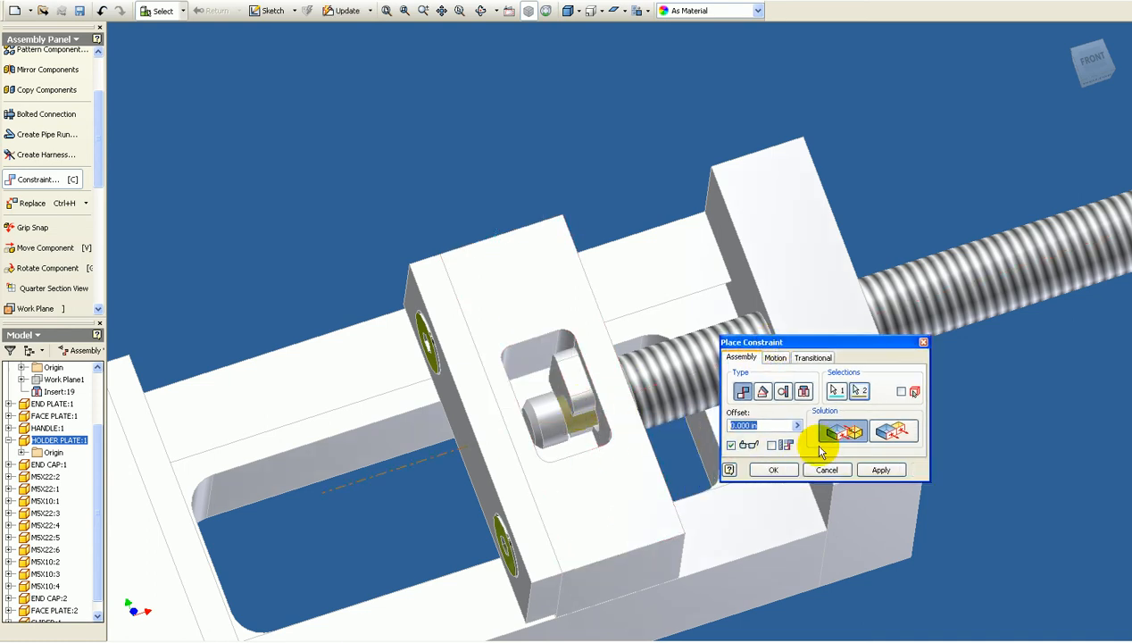
left_click(879, 470)
left_click(805, 473)
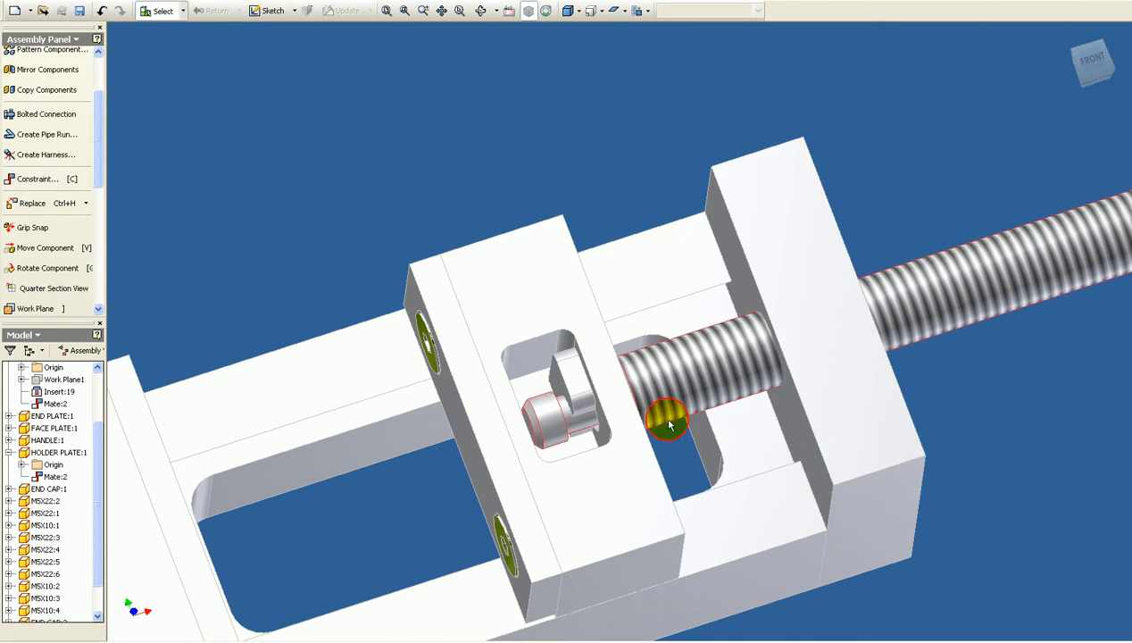
Shift HOLDER PLATE:1 along the screw's neck and mate its flat face to the inner face of the screw's end head, offset 0.000 in
mouse_move(576, 394)
left_mouse_down()
mouse_move(575, 384)
mouse_move(509, 390)
mouse_move(584, 387)
left_mouse_up()
mouse_move(589, 447)
left_mouse_down()
mouse_move(594, 436)
mouse_move(586, 447)
left_mouse_up()
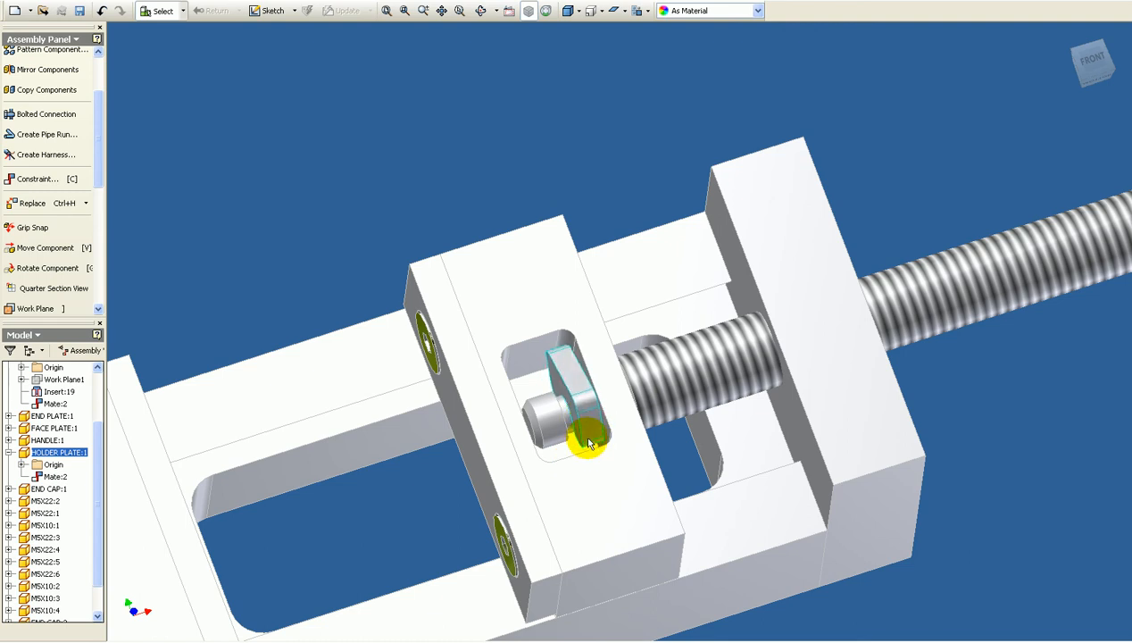
middle_click_drag(589, 440, 506, 416, "shift")
scroll(502, 413, "down", 8)
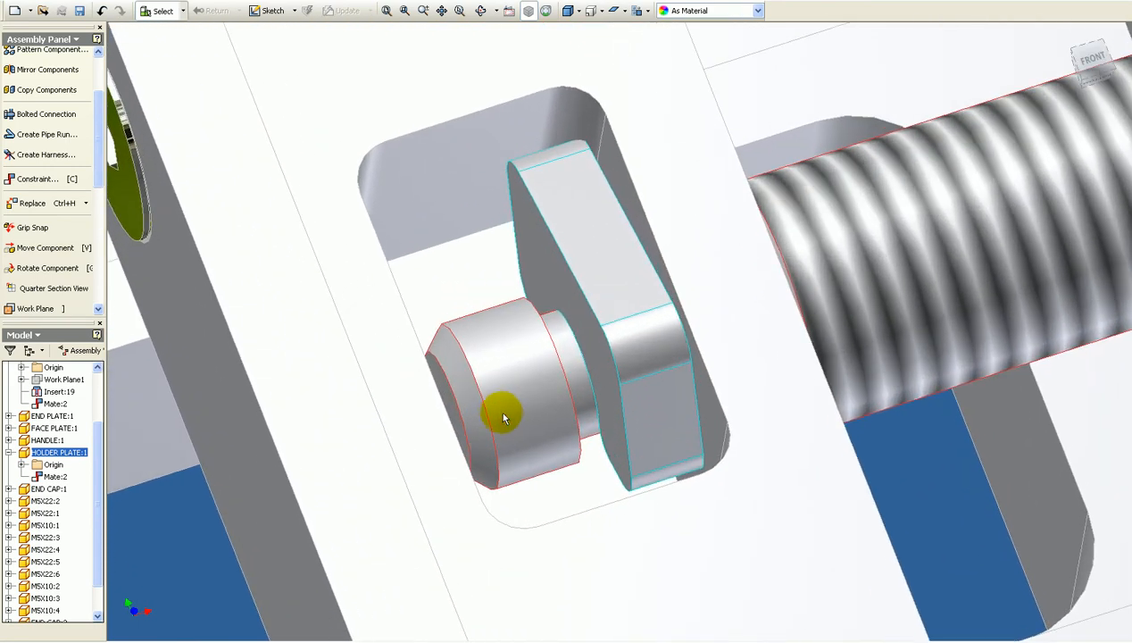
left_click(43, 178)
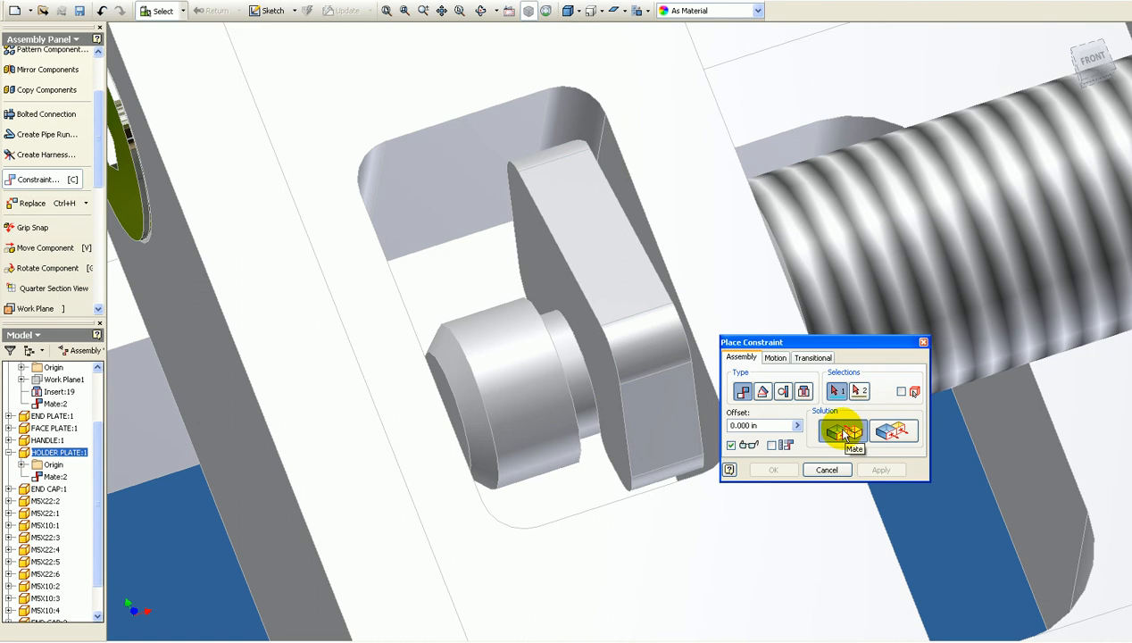
left_click(575, 311)
middle_click_drag(575, 311, 281, 319, "shift")
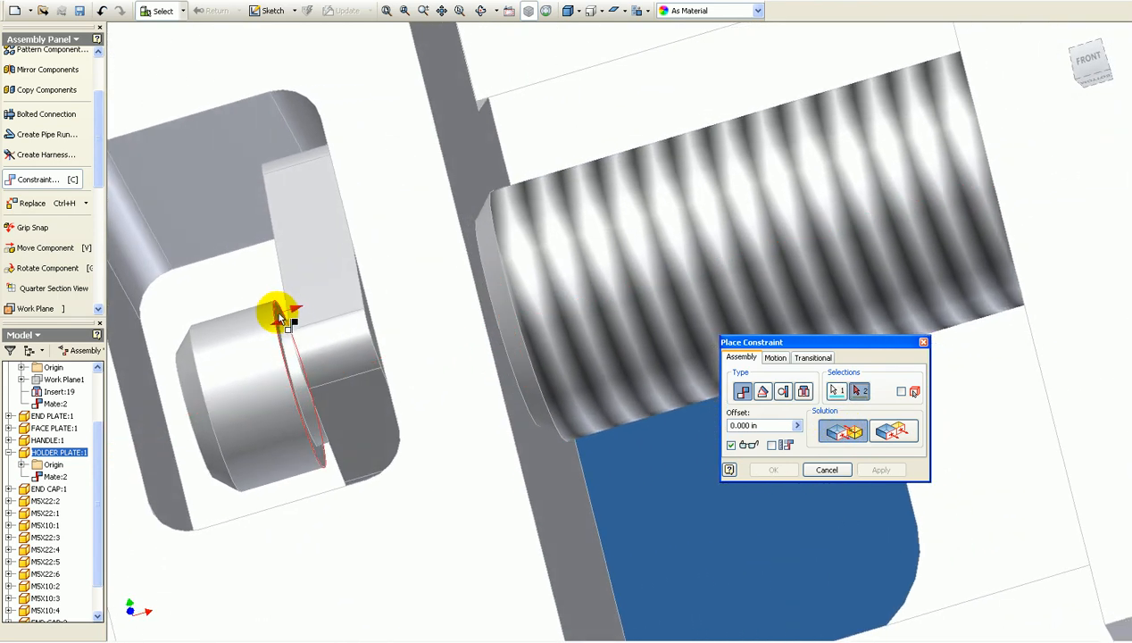
left_click(281, 319)
middle_click_drag(533, 400, 462, 373, "shift")
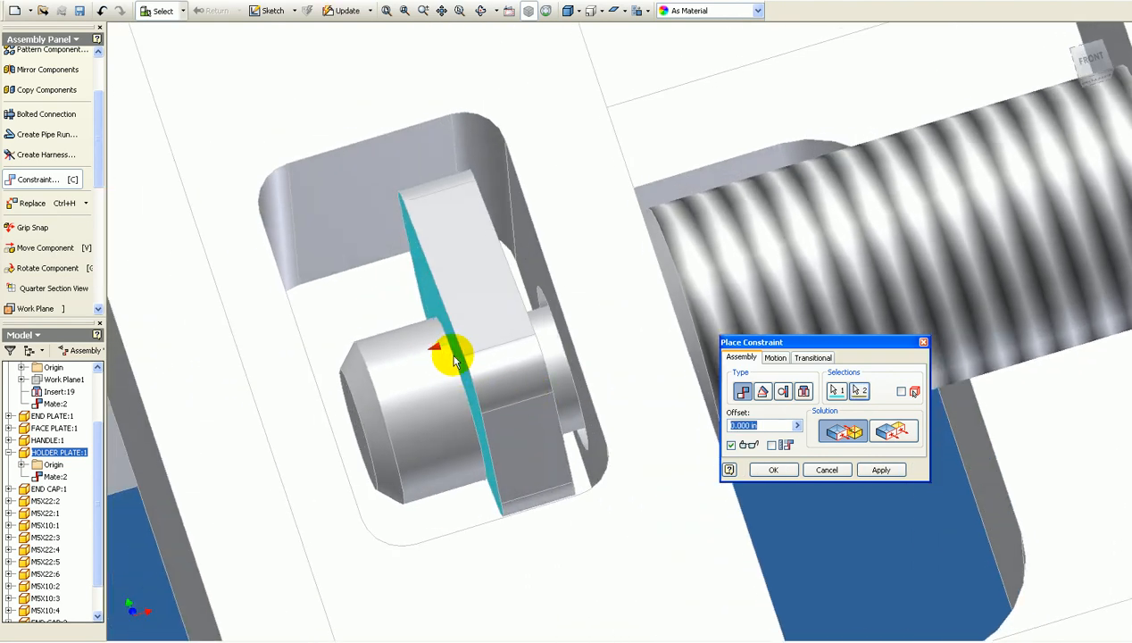
left_click(873, 471)
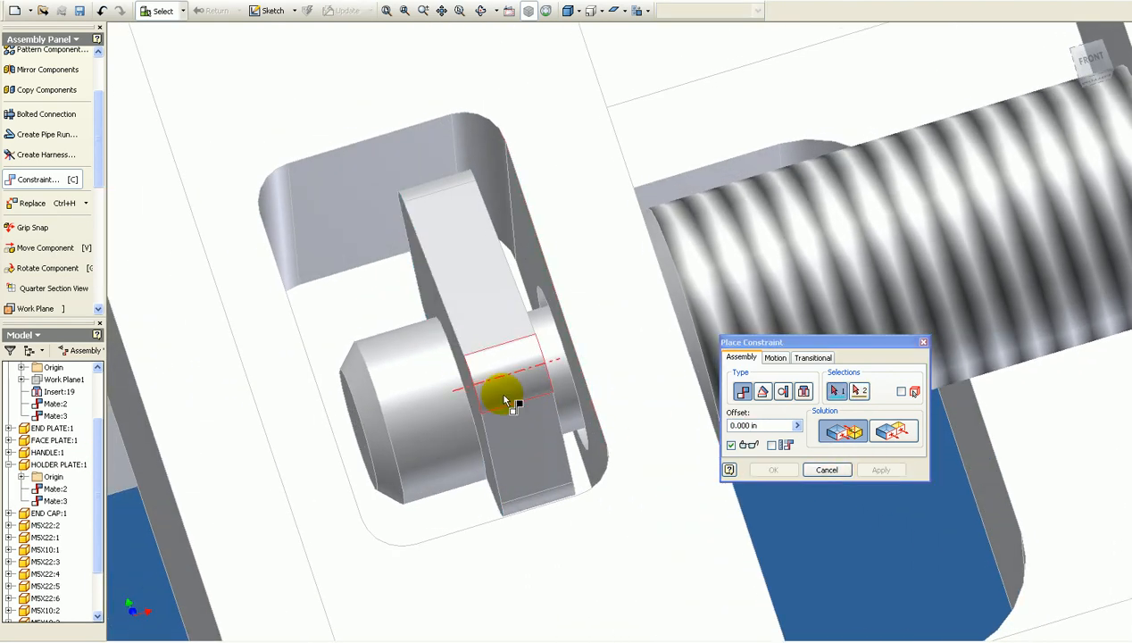
Swing HOLDER PLATE:1 about the vise screw's neck and constrain its narrow flat edge face to the slider's pocketed face at an angle of 0.00 deg
left_click(831, 470)
left_click_drag(514, 379, 601, 453)
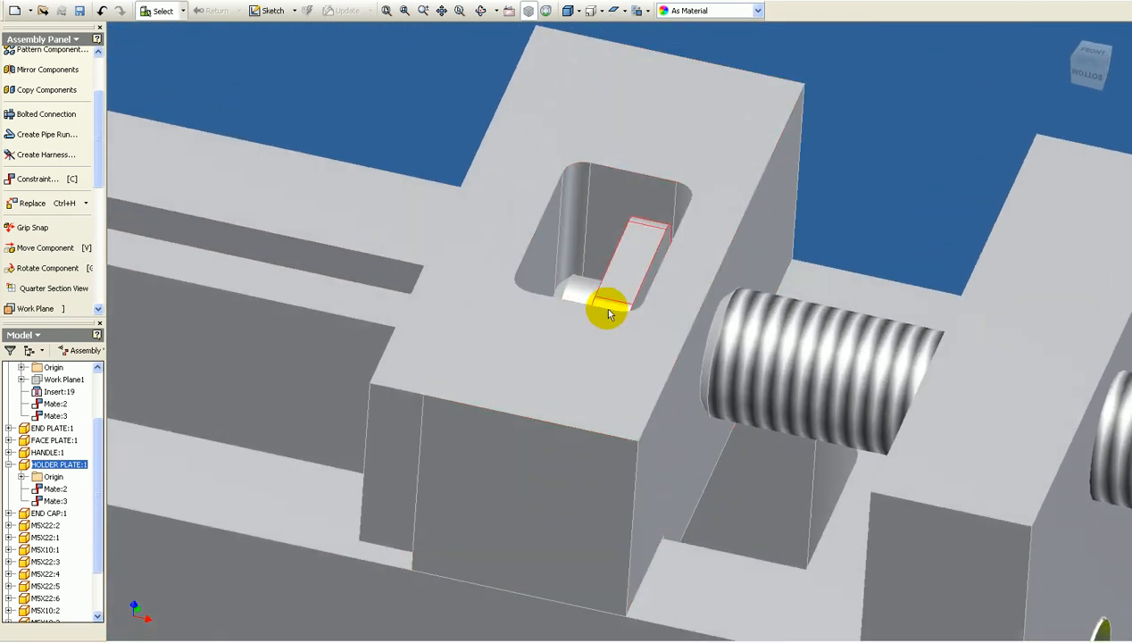
left_click_drag(625, 278, 698, 251)
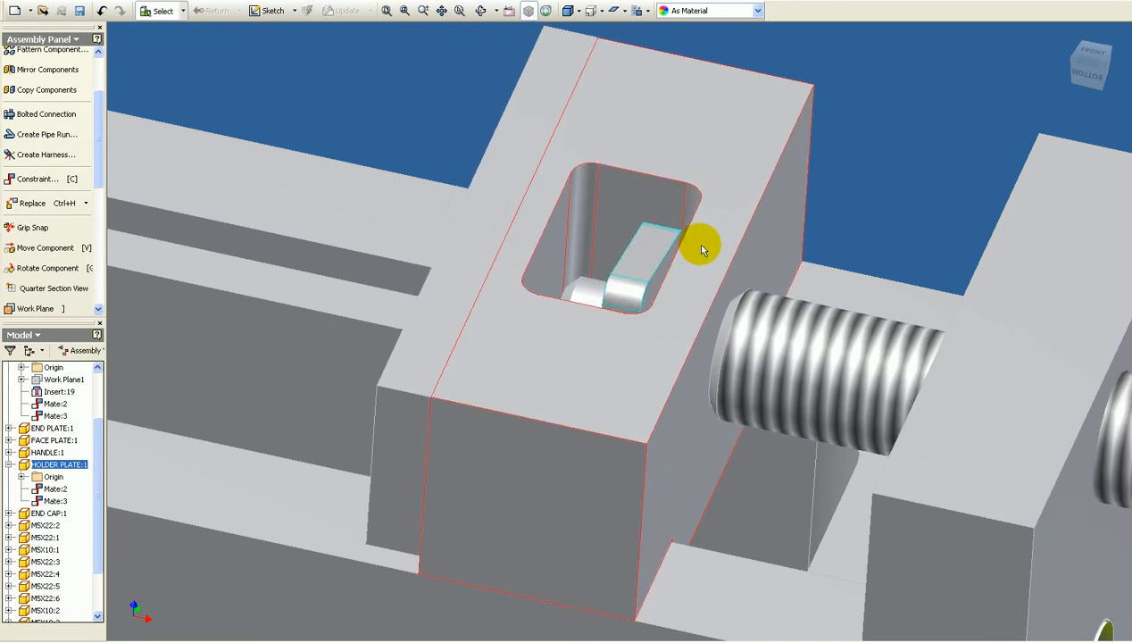
left_click(37, 178)
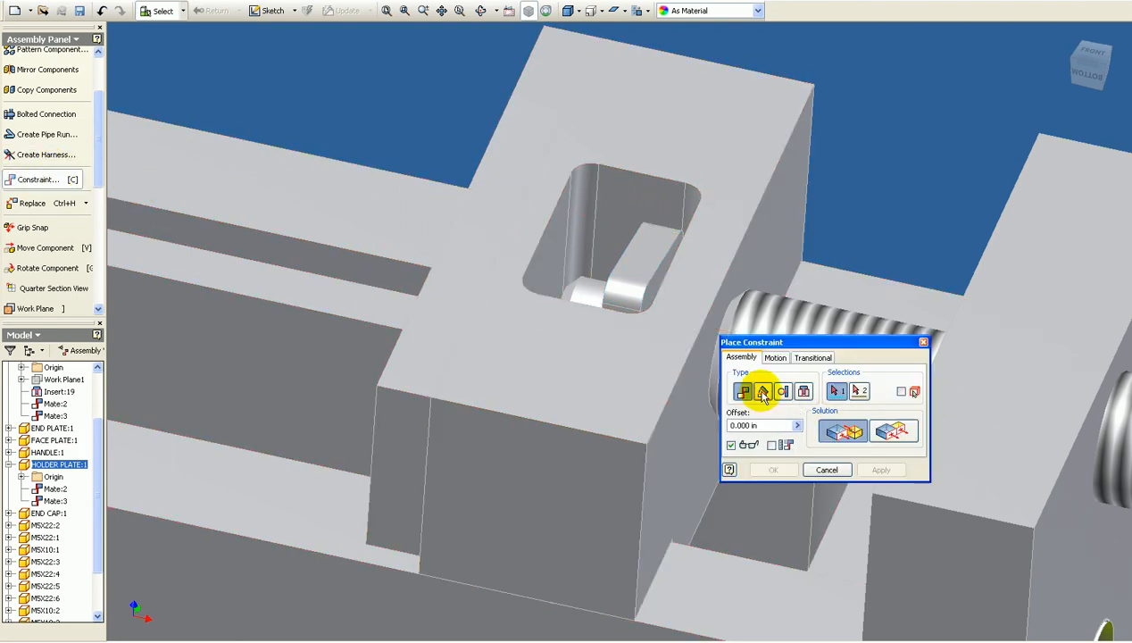
left_click(763, 393)
left_click(701, 253)
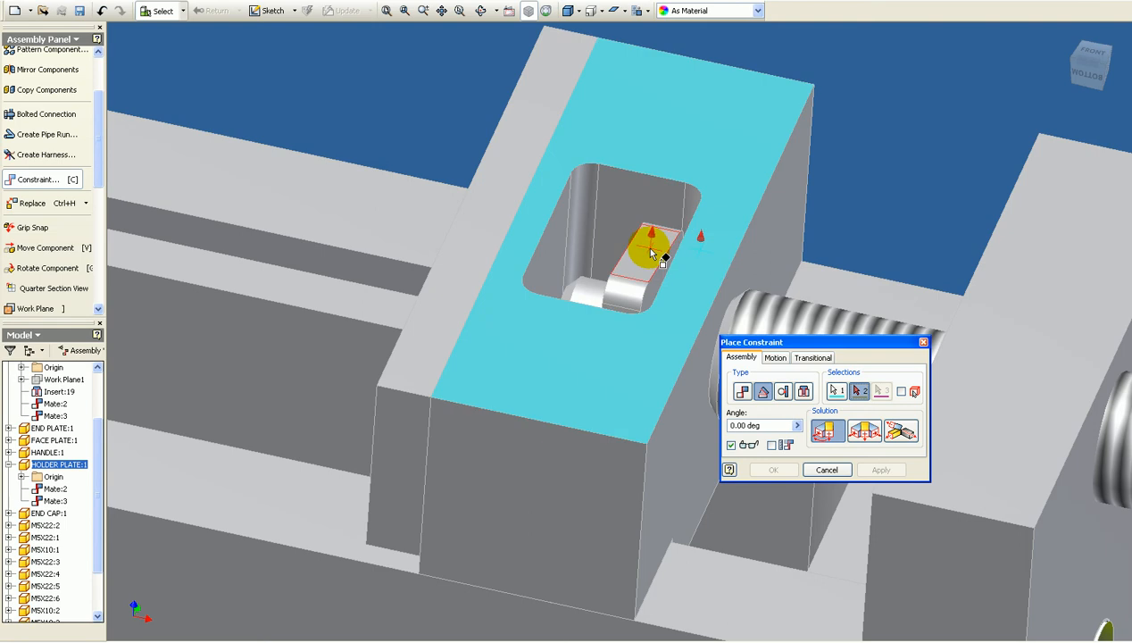
left_click(649, 251)
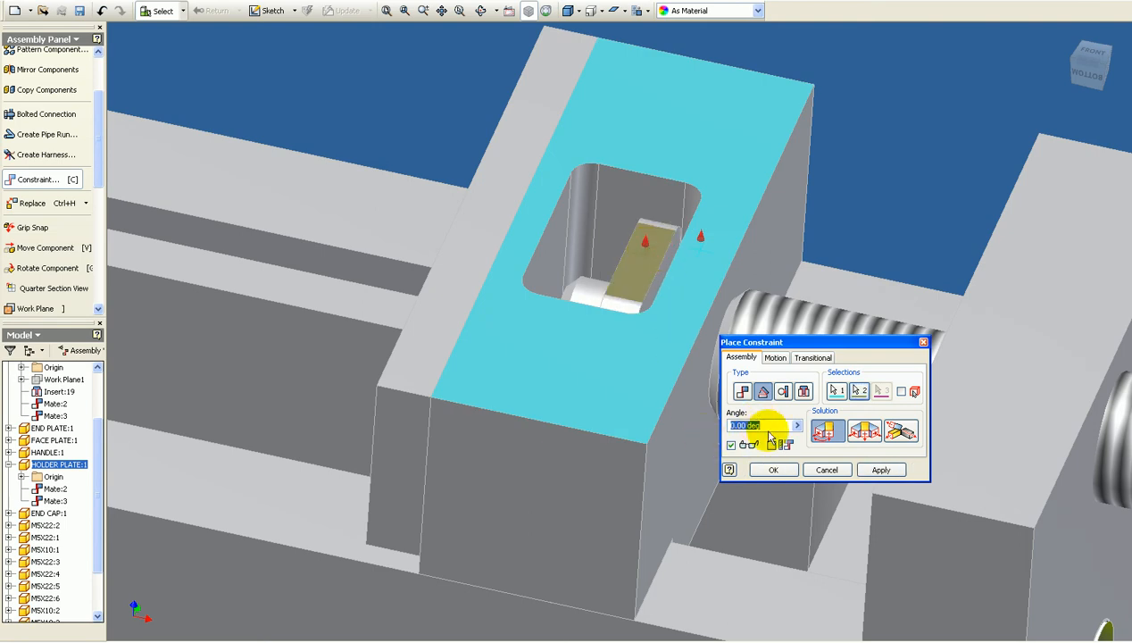
left_click(878, 469)
left_click(826, 471)
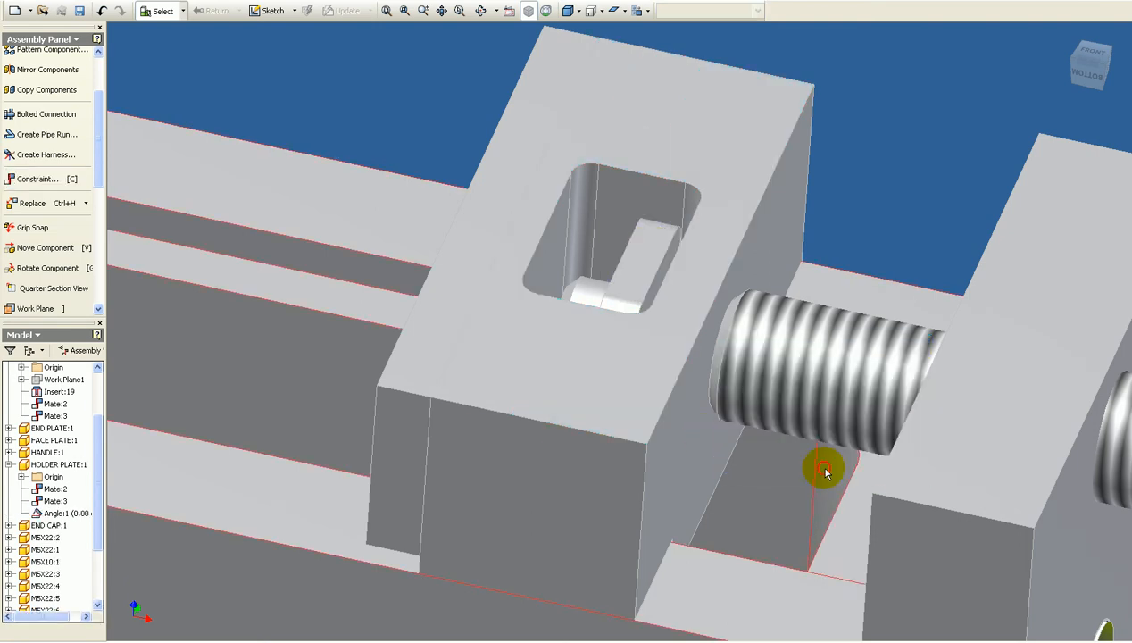
Add an opposed insert constraint seating one end cap's threaded hole on the handle's near threaded end, offset 0.000 in
scroll(814, 461, "down", 5)
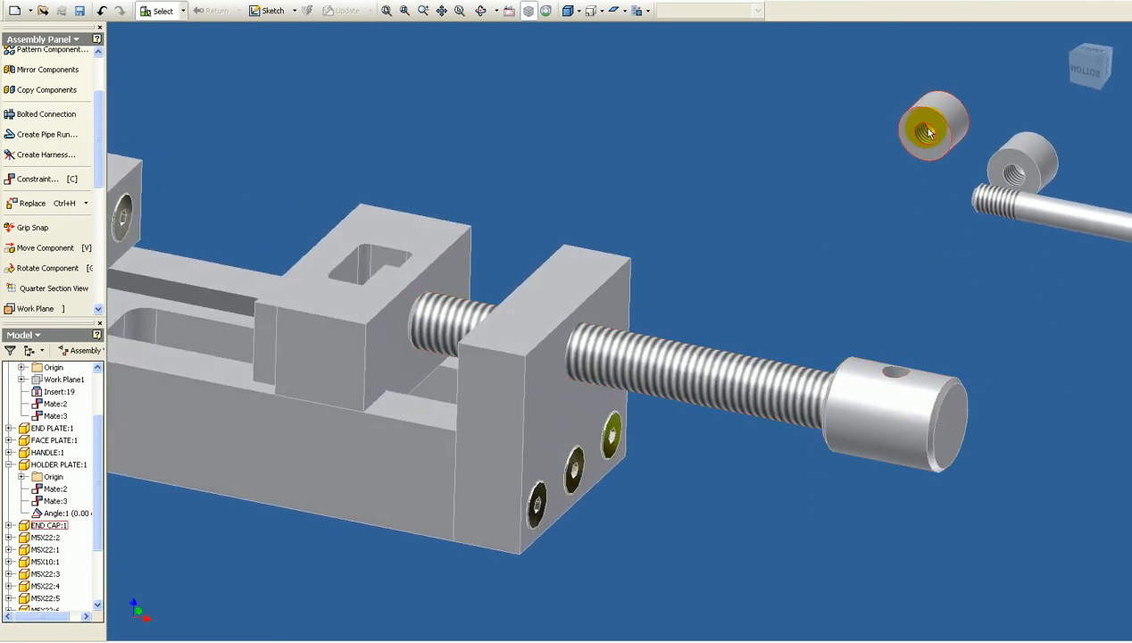
key("c")
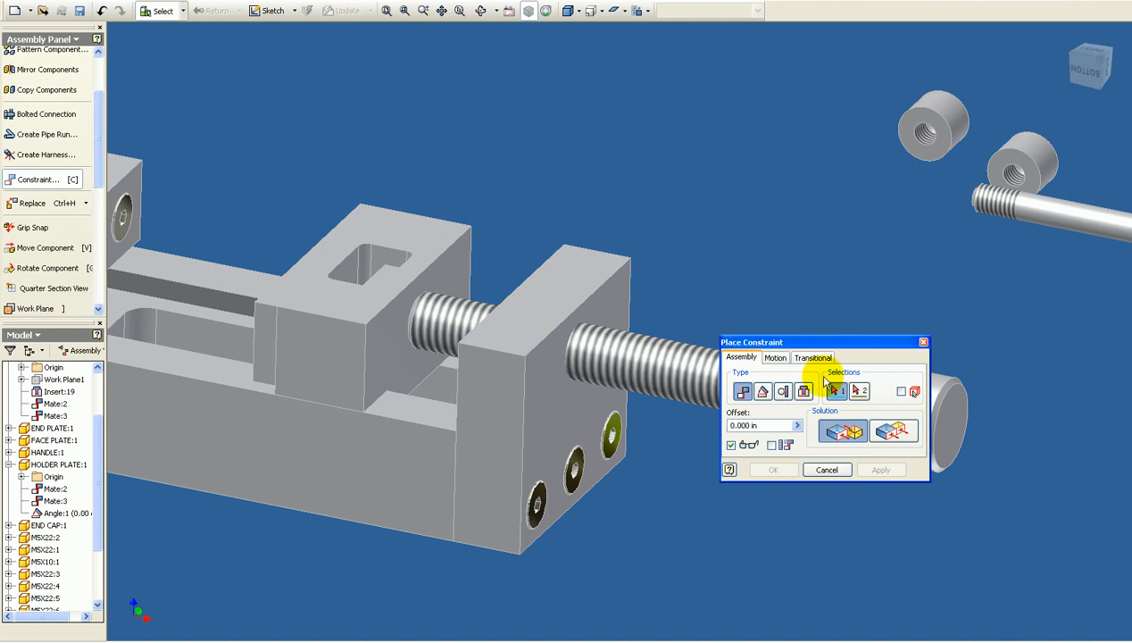
left_click(803, 391)
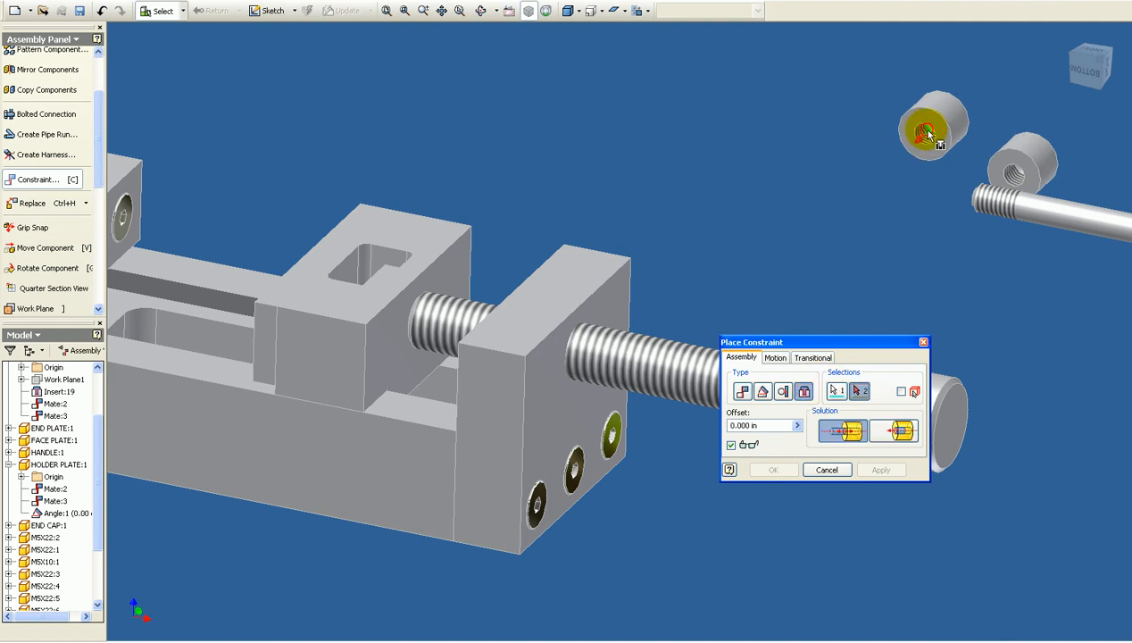
left_click(967, 206)
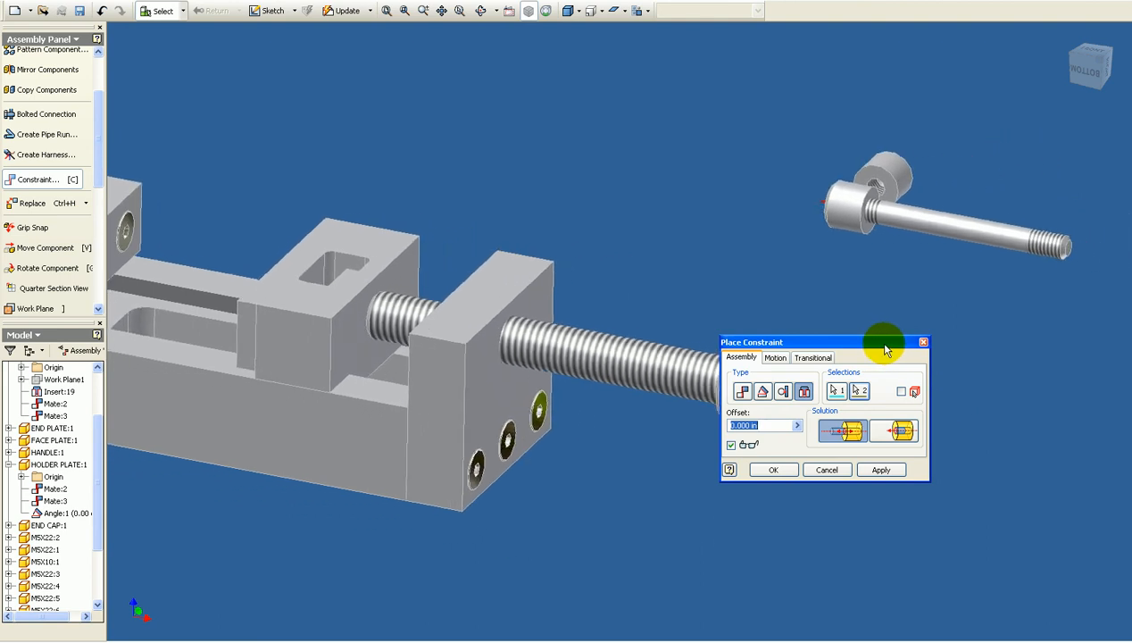
left_click(881, 470)
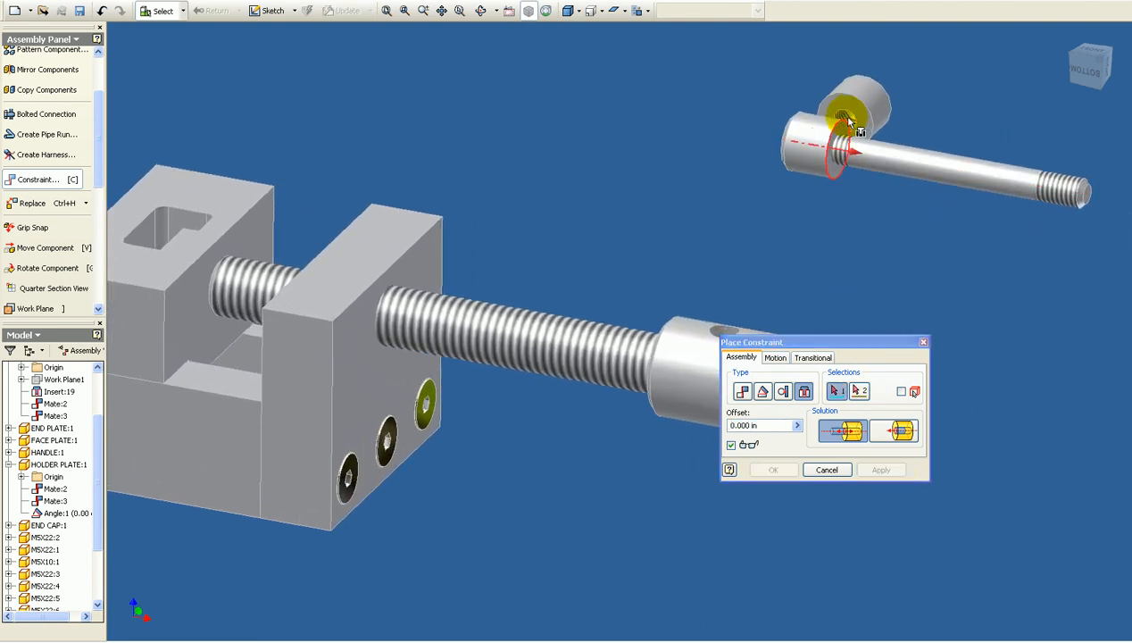
Add an opposed insert constraint seating the remaining end cap's threaded hole on the handle's other threaded end, offset 0.000 in
scroll(852, 122, "down", 5)
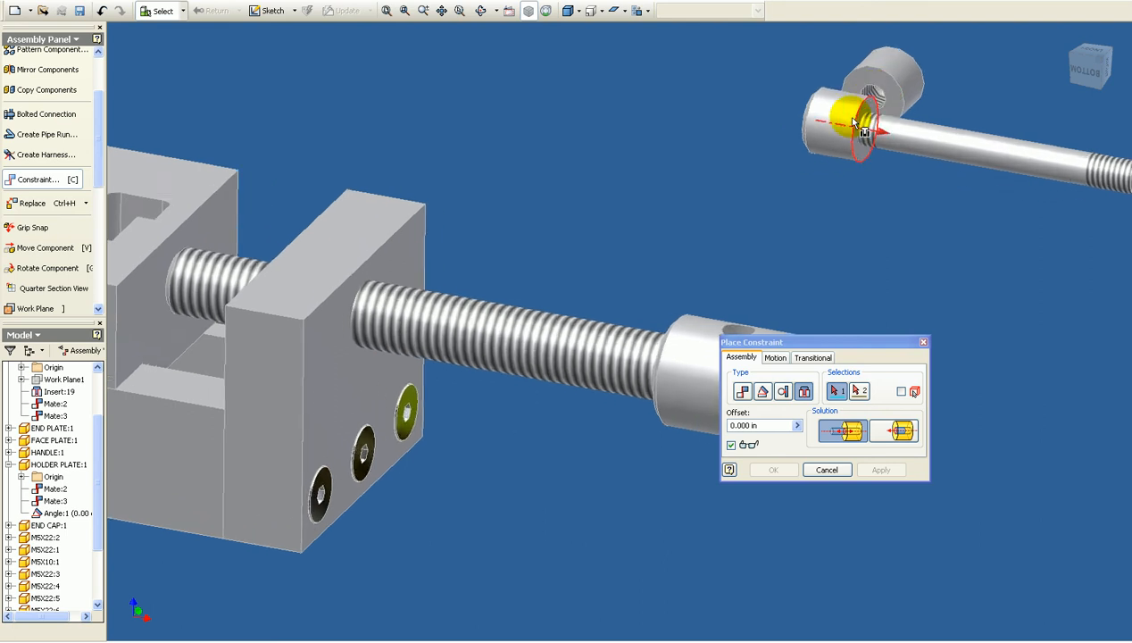
scroll(982, 103, "down", 2)
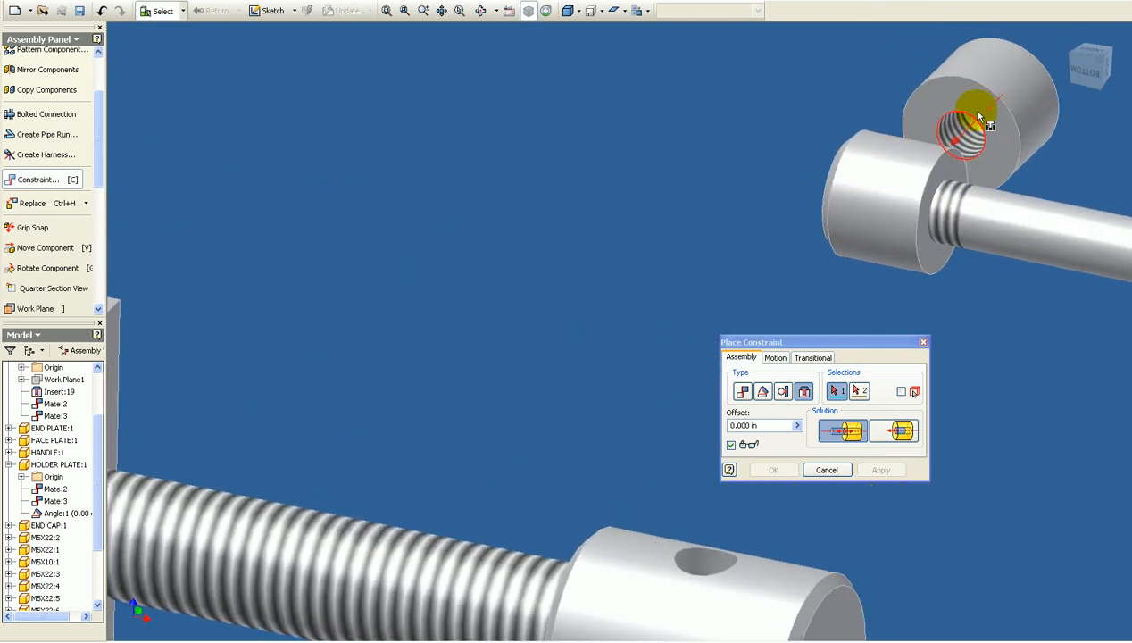
left_click(975, 130)
scroll(963, 131, "up", 5)
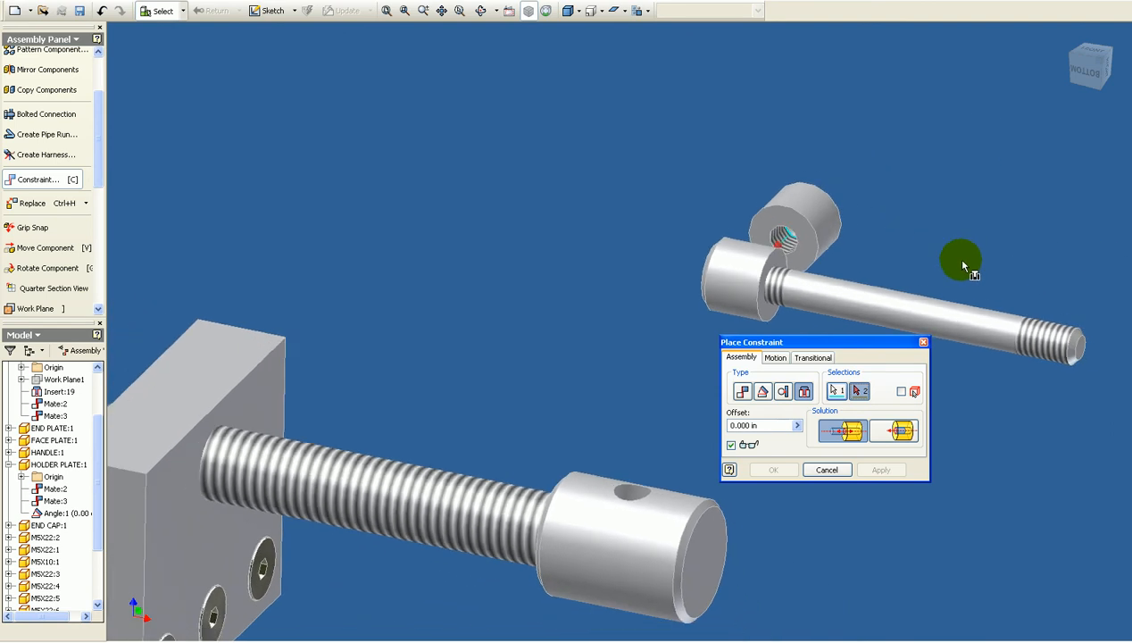
left_click(1016, 355)
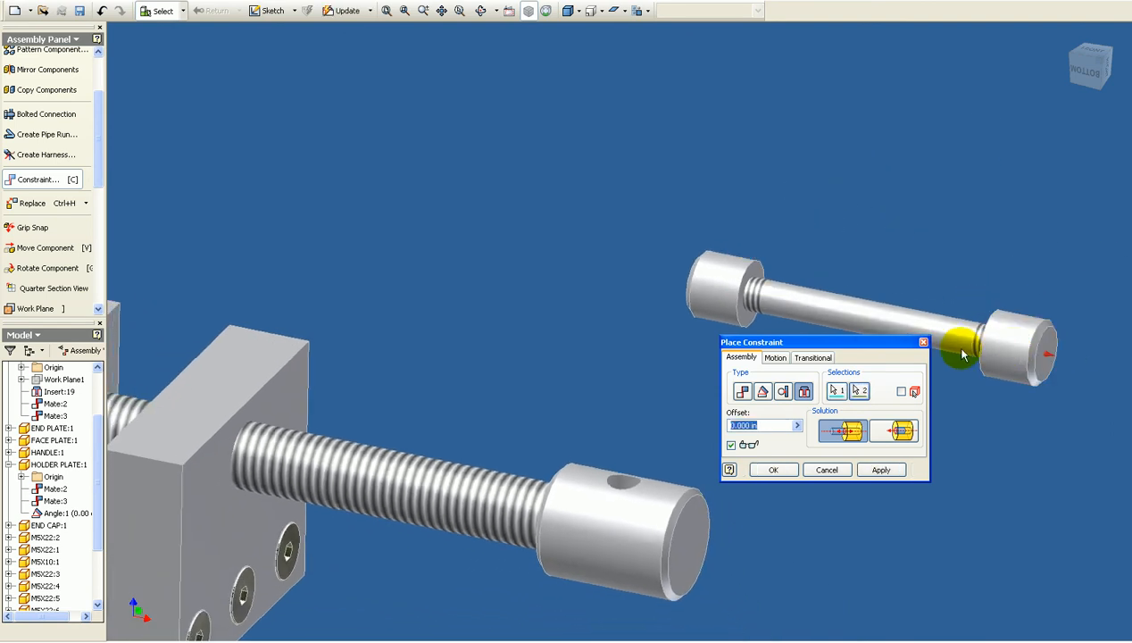
left_click(882, 470)
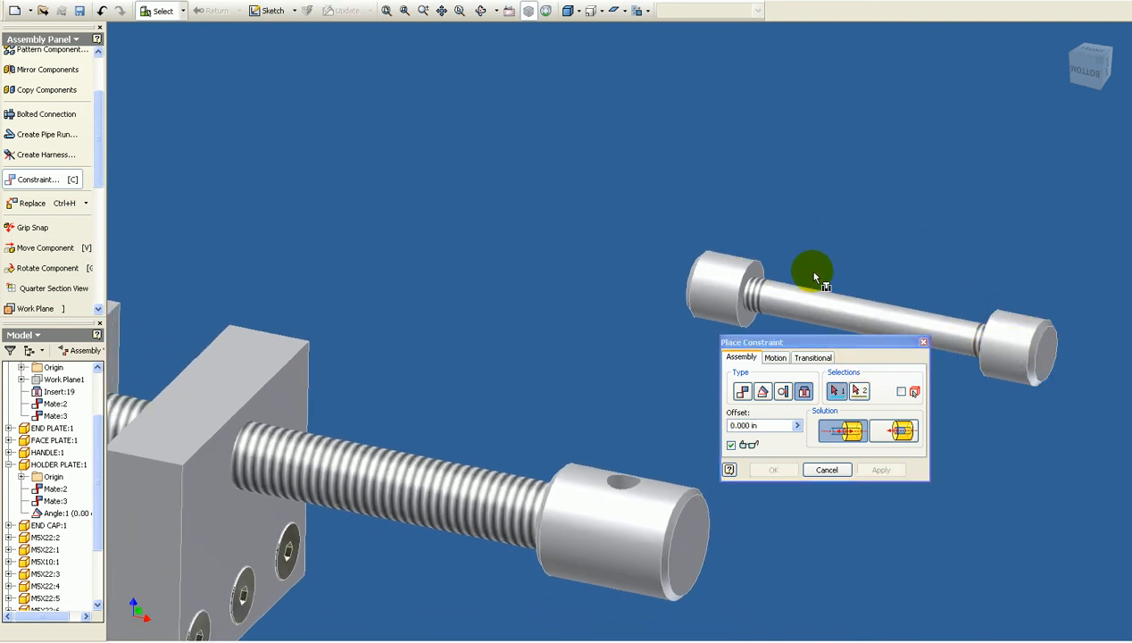
left_click(827, 468)
Move the capped handle beside the vise screw's head and mate its axis to the head's cross hole, offset 0.000 in
scroll(837, 373, "up", 5)
left_click_drag(797, 349, 649, 405)
scroll(649, 436, "down", 2)
scroll(649, 436, "down", 2)
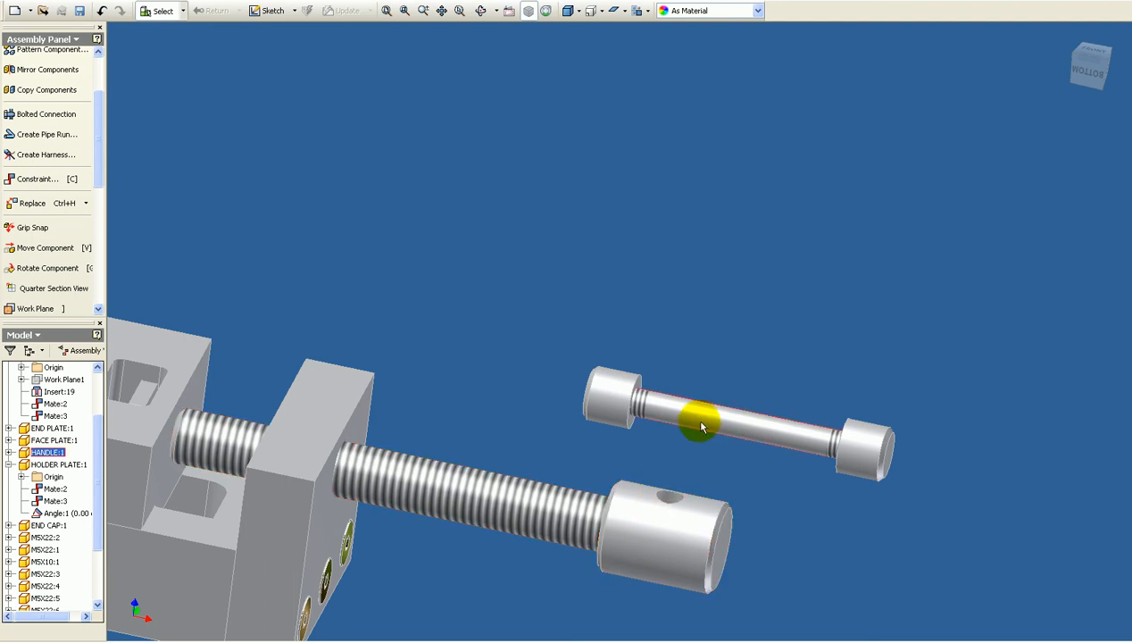
left_click(43, 178)
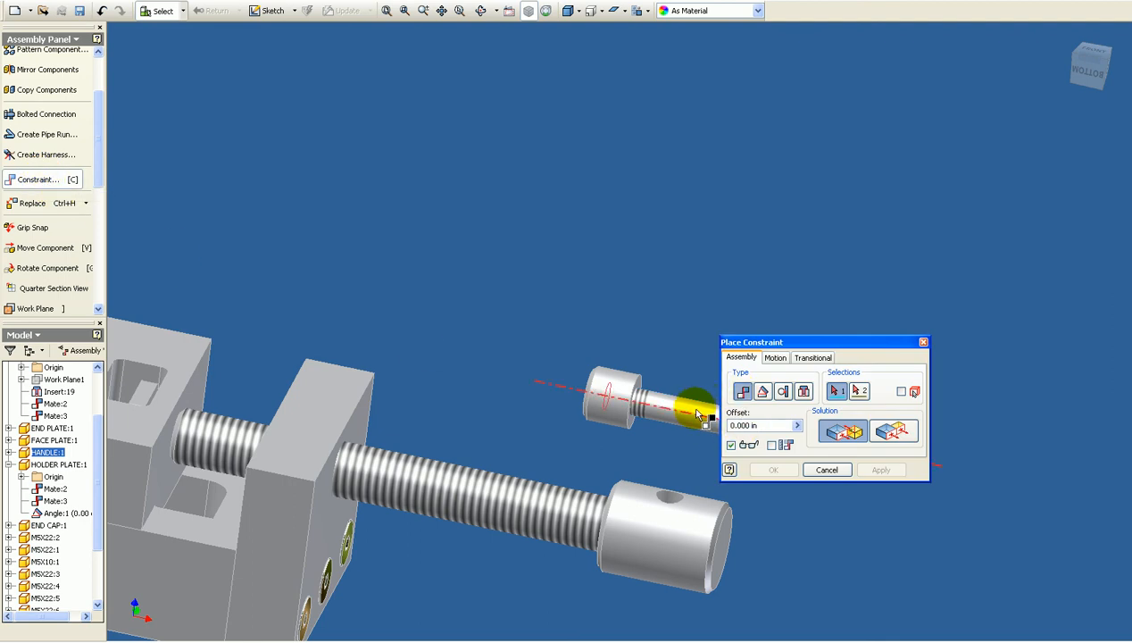
left_click(697, 414)
left_click(666, 500)
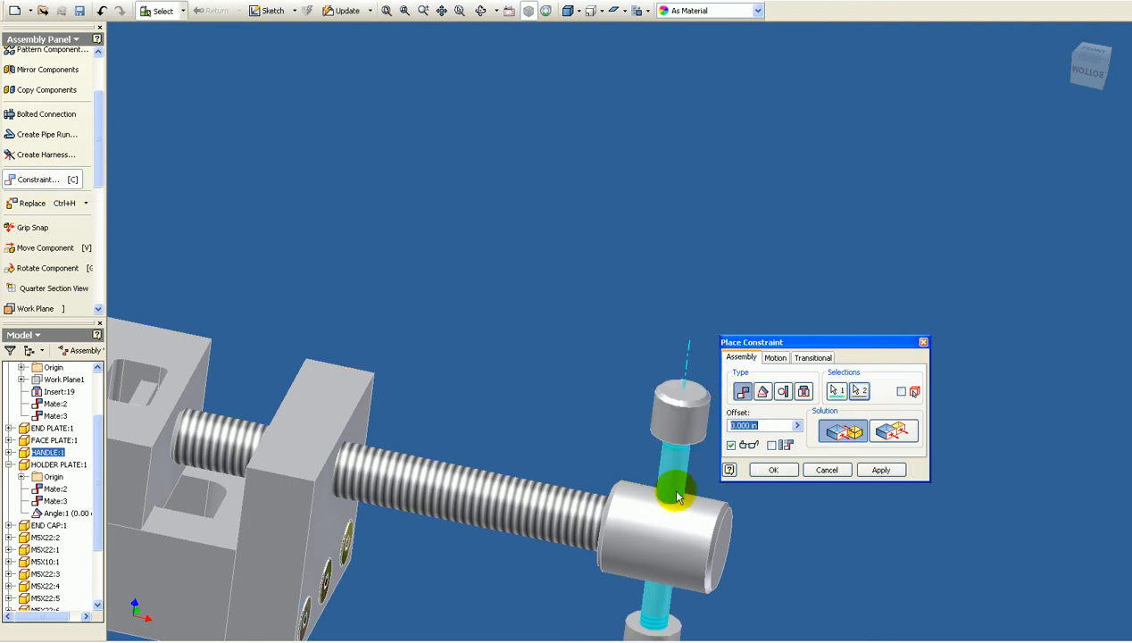
left_click(876, 470)
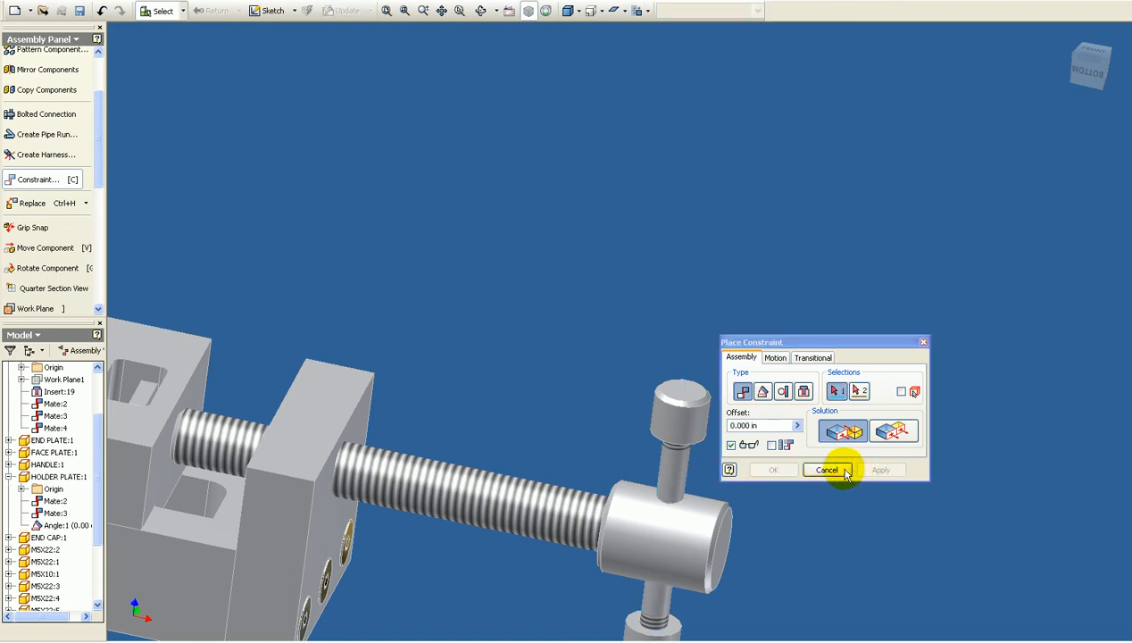
left_click(838, 472)
Test the free movement of the vise screw and of the slider along the base
scroll(816, 471, "up", 3)
left_click_drag(668, 413, 617, 489)
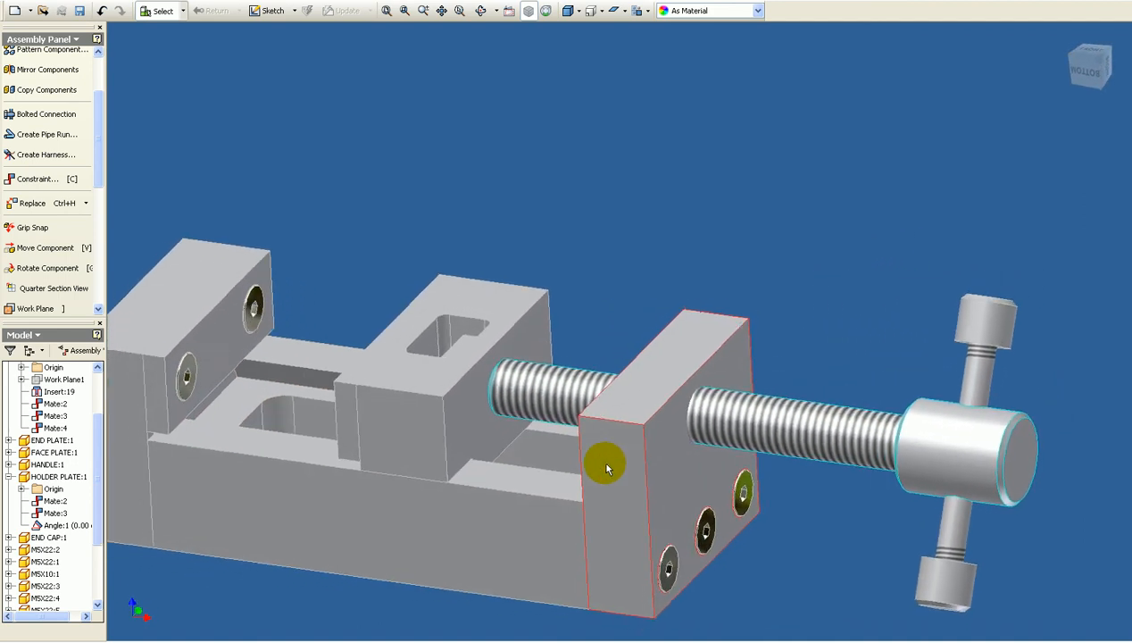
left_click(432, 395)
mouse_move(432, 395)
left_mouse_down()
mouse_move(362, 357)
mouse_move(469, 390)
mouse_move(411, 357)
mouse_move(436, 373)
left_mouse_up()
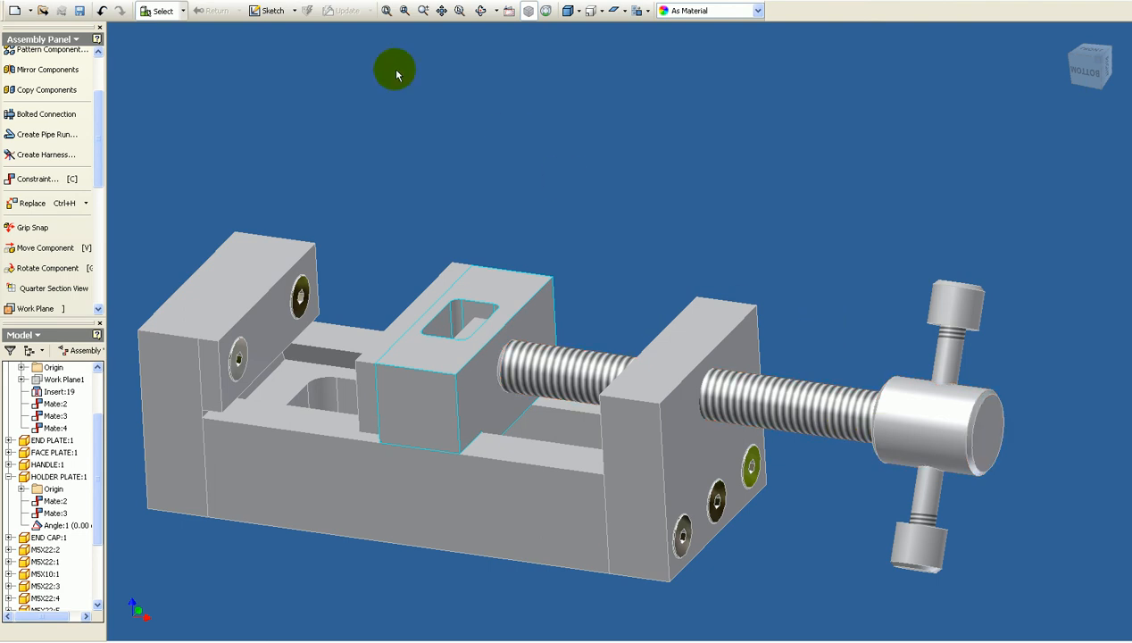
Add a forward rotation-translation motion constraint from the vise screw's cylindrical head to the slider's face on the screw side
left_click(30, 181)
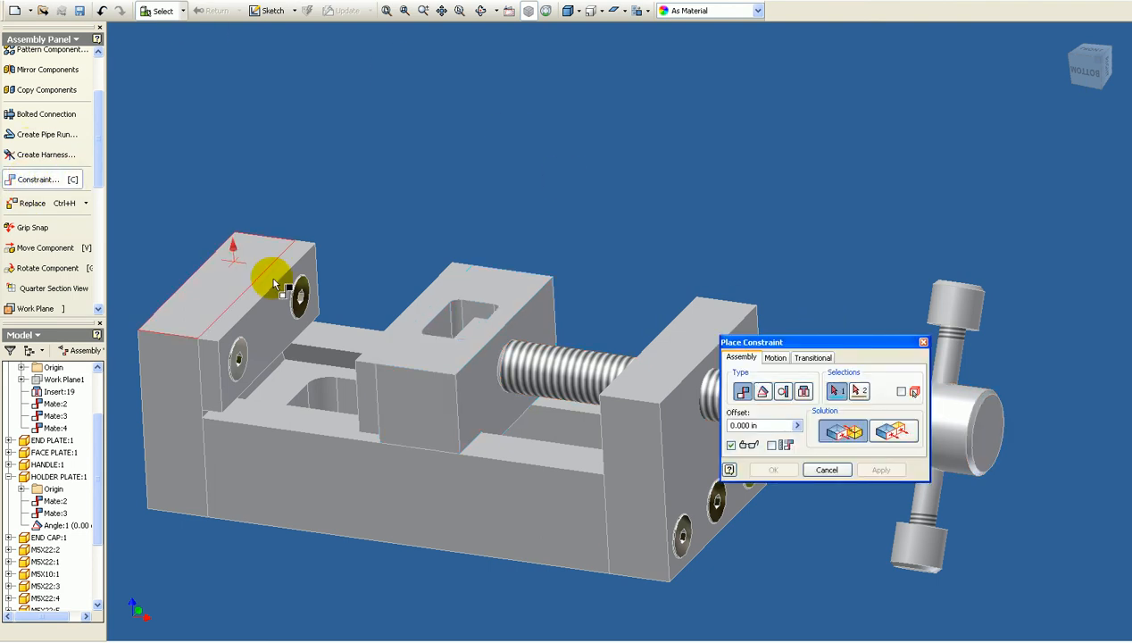
left_click(776, 357)
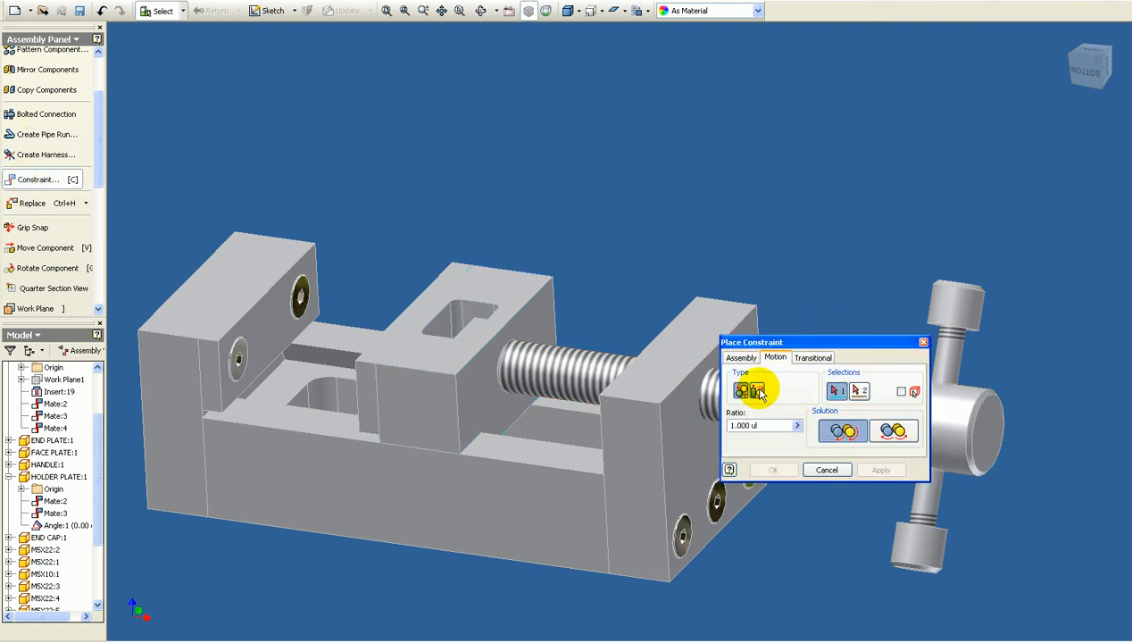
left_click(757, 391)
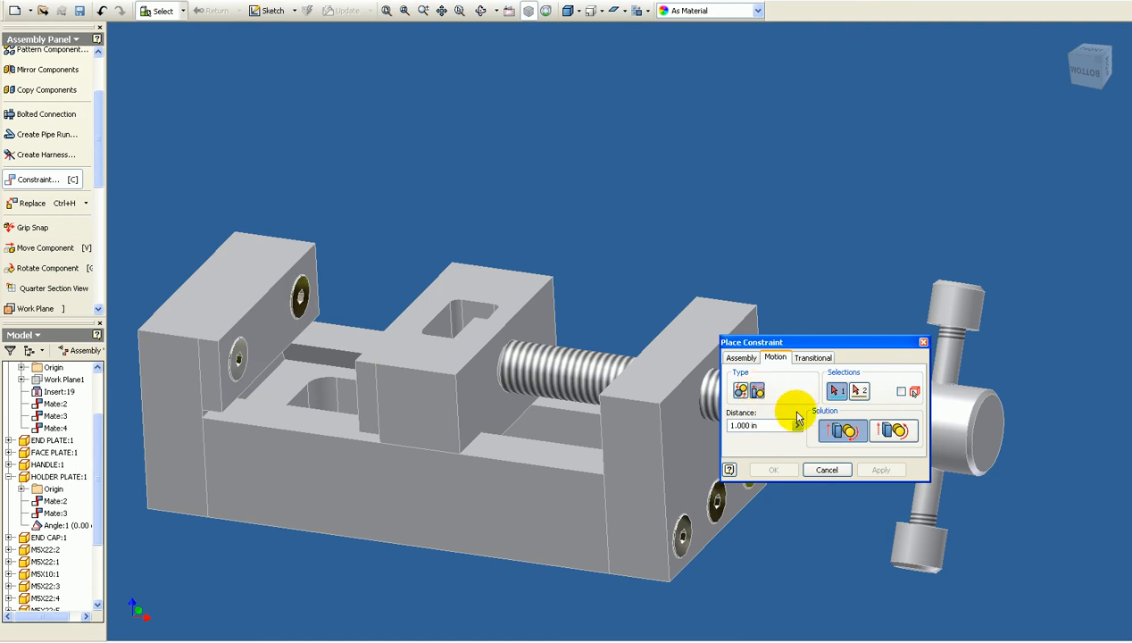
left_click(960, 420)
left_click(484, 399)
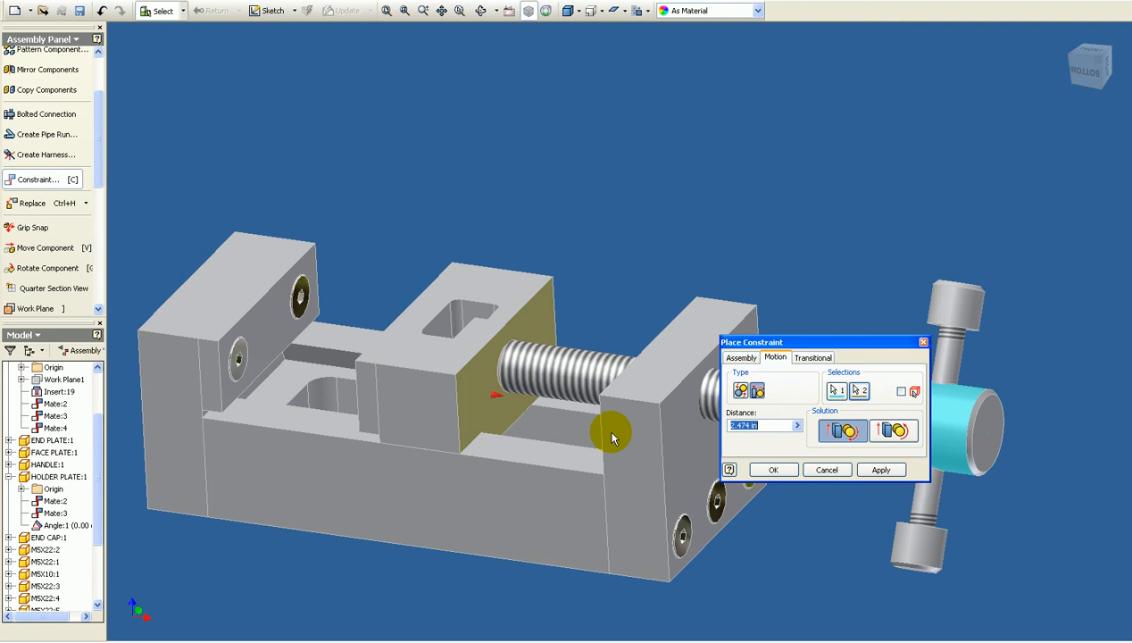
left_click(880, 469)
left_click(829, 468)
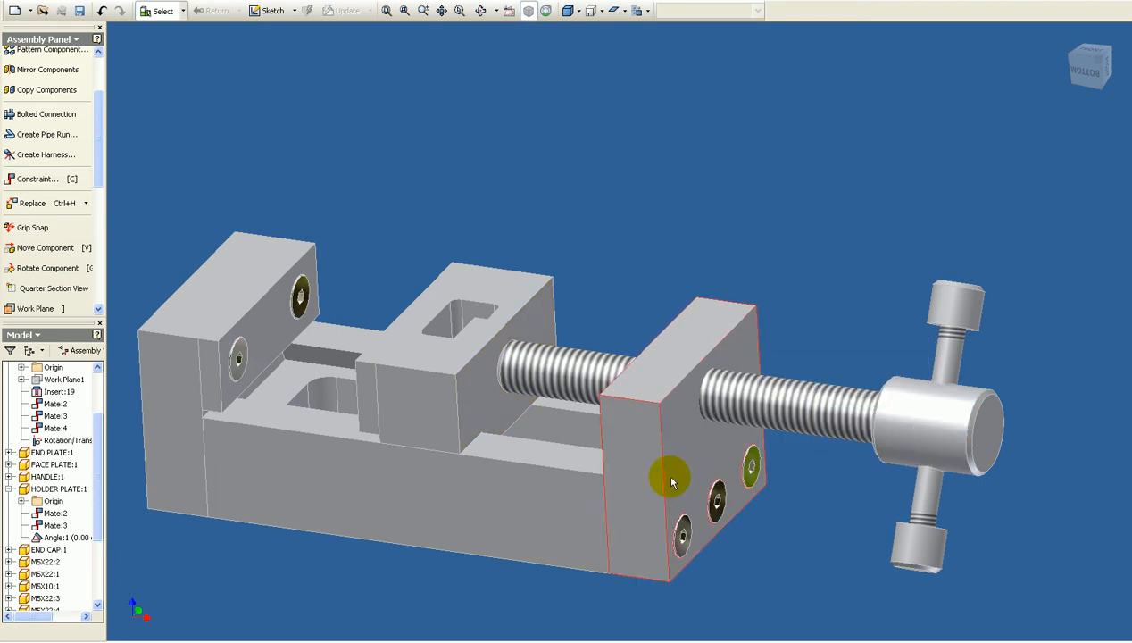
Move the slider along the base to test its motion link with the vise screw's rotation
left_click_drag(419, 389, 457, 372)
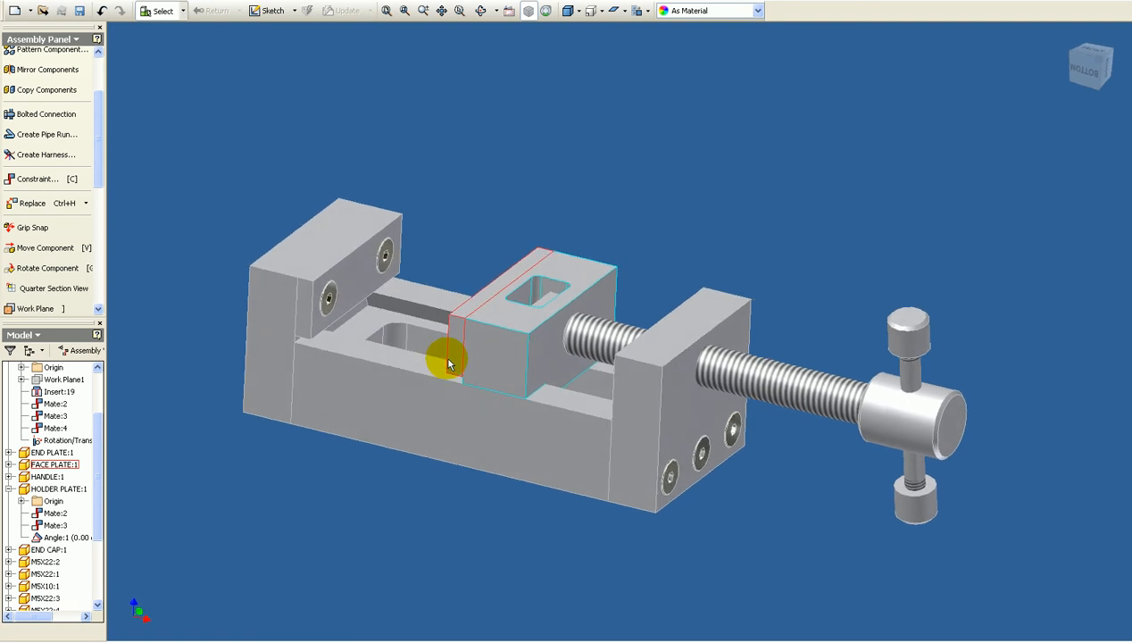
scroll(448, 363, "down", 1)
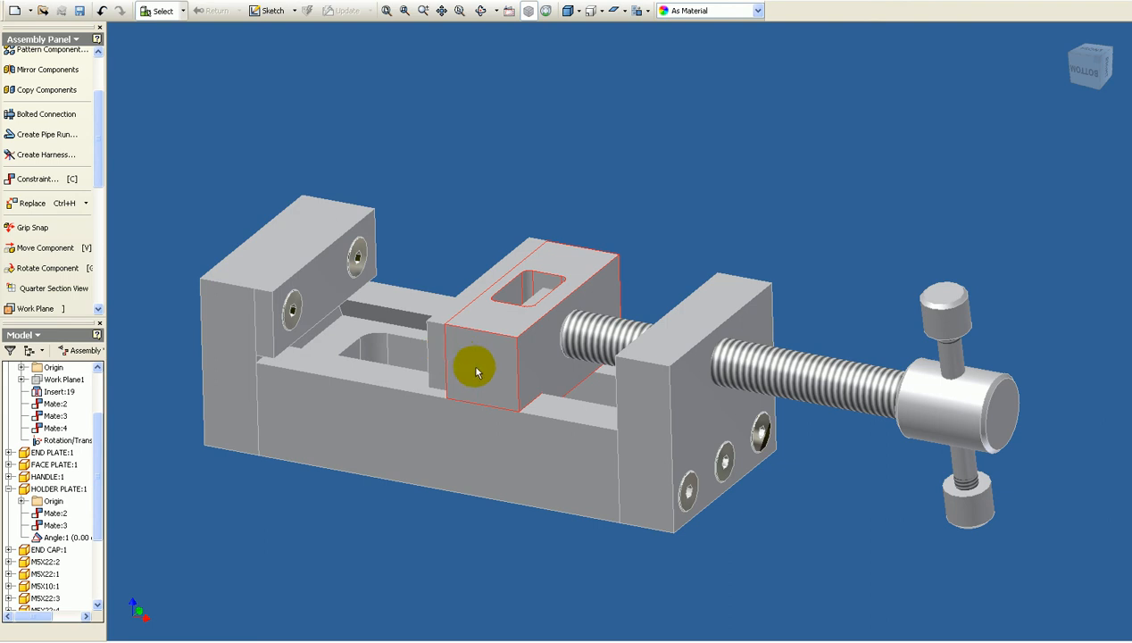
left_click(474, 364)
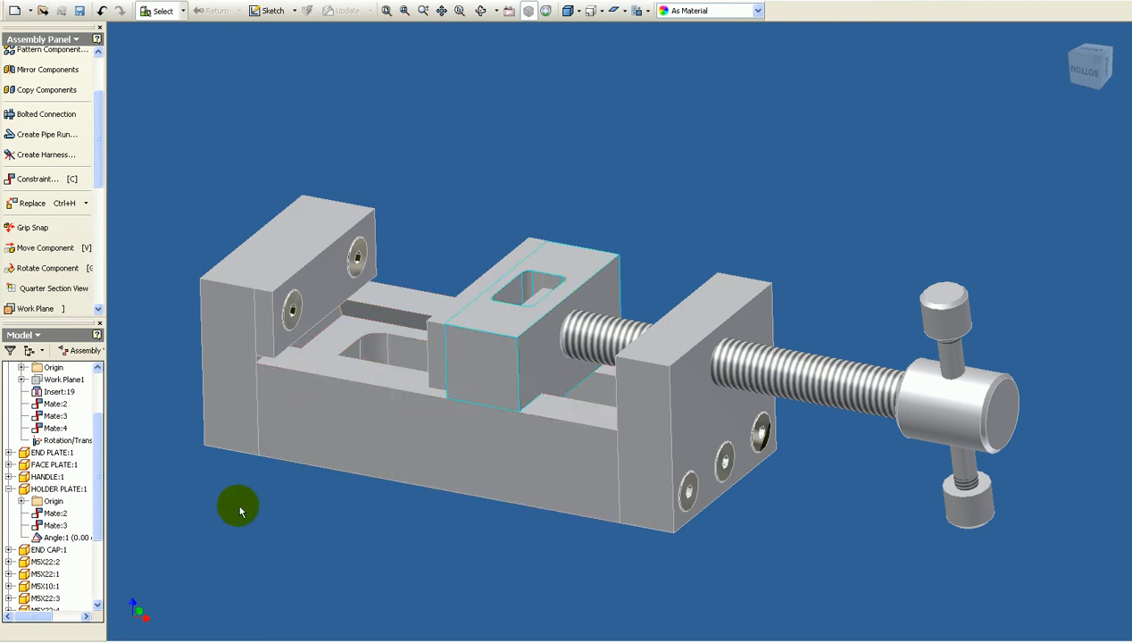